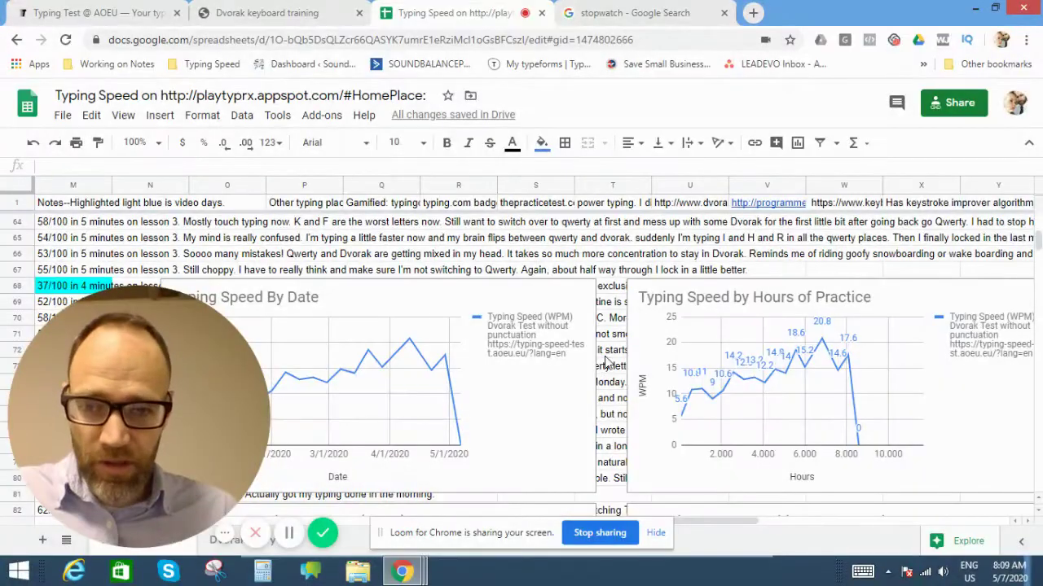
- Review the typing speed charts and the practice lesson chart in the spreadsheet
mouse_move(194, 494)
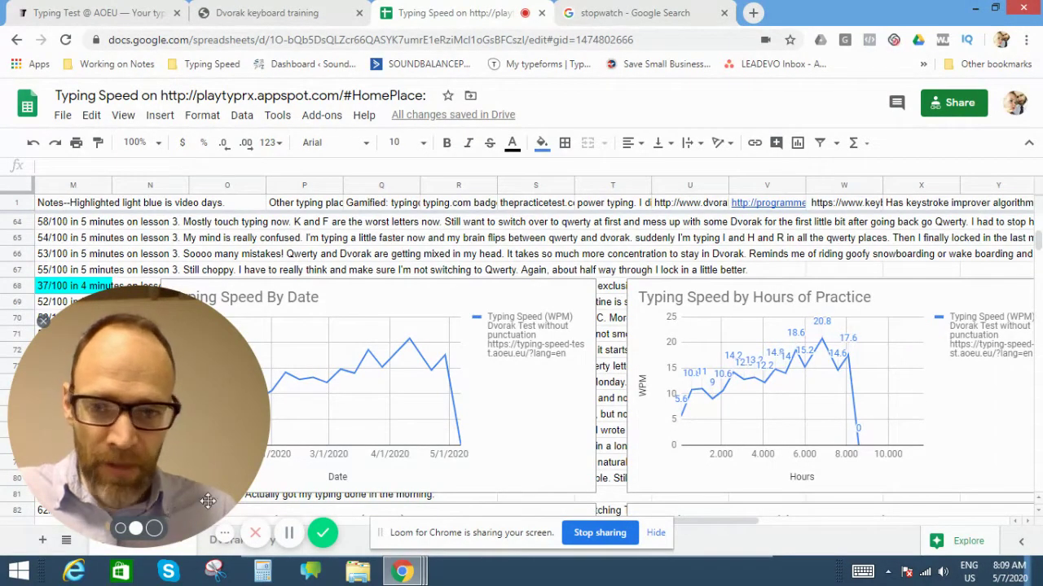
scroll(475, 396, "down", 2)
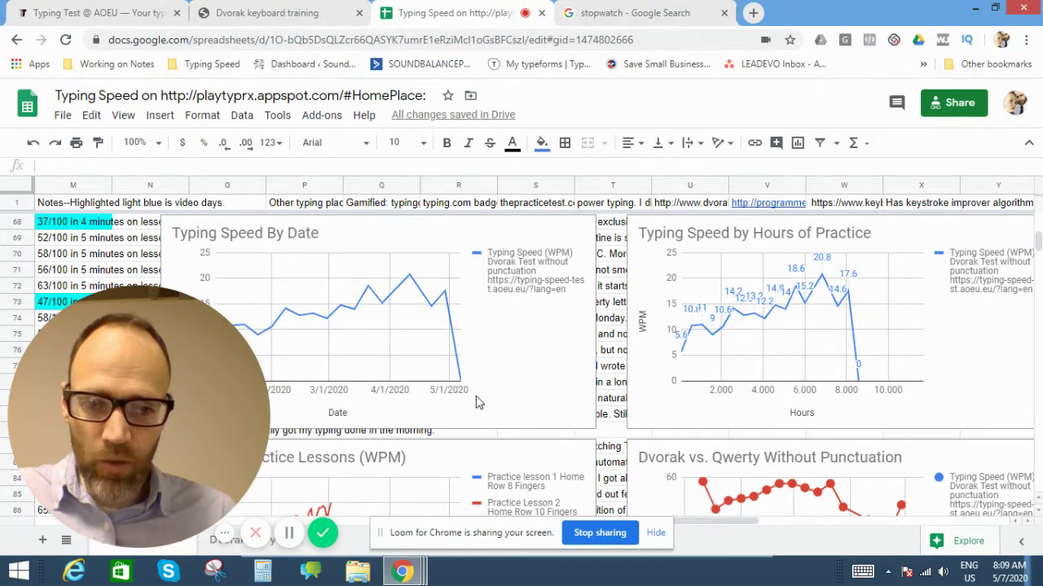
scroll(476, 402, "down", 5)
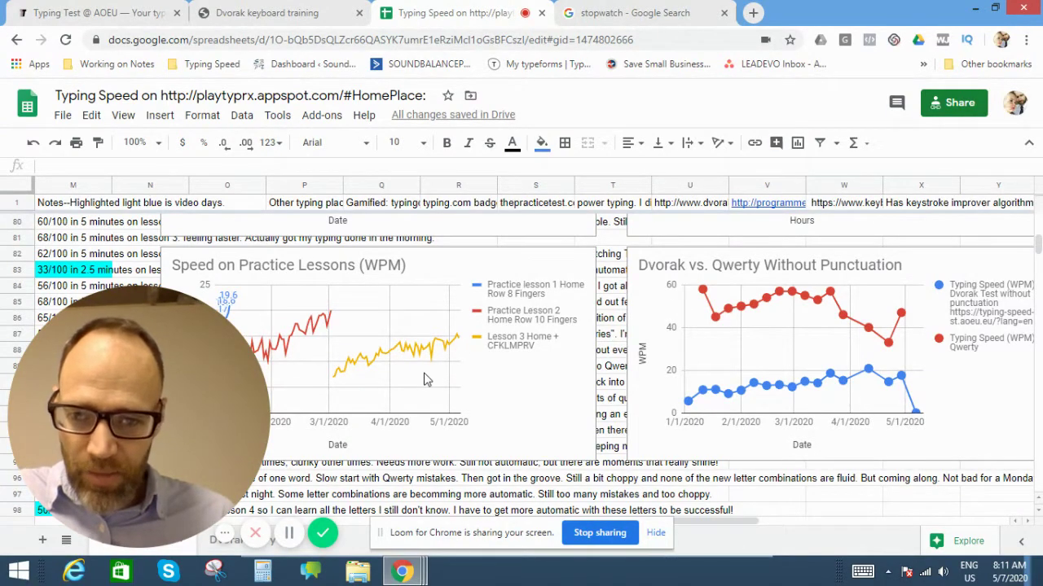
scroll(423, 379, "up", 4)
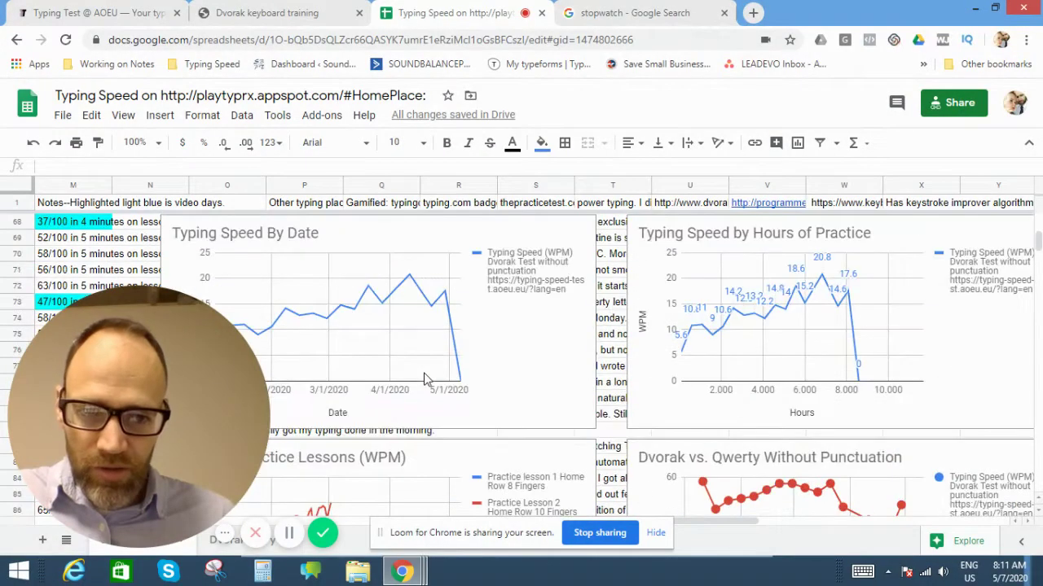
scroll(423, 379, "down", 8)
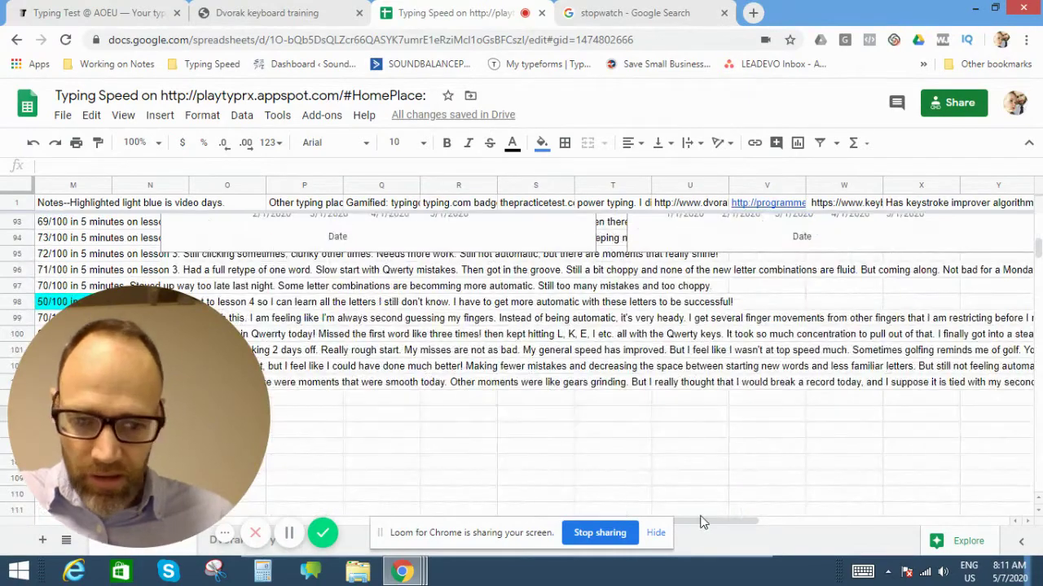
- Inspect the latest Lesson 3 speed entries in rows 101 to 103
left_click_drag(711, 525, 440, 521)
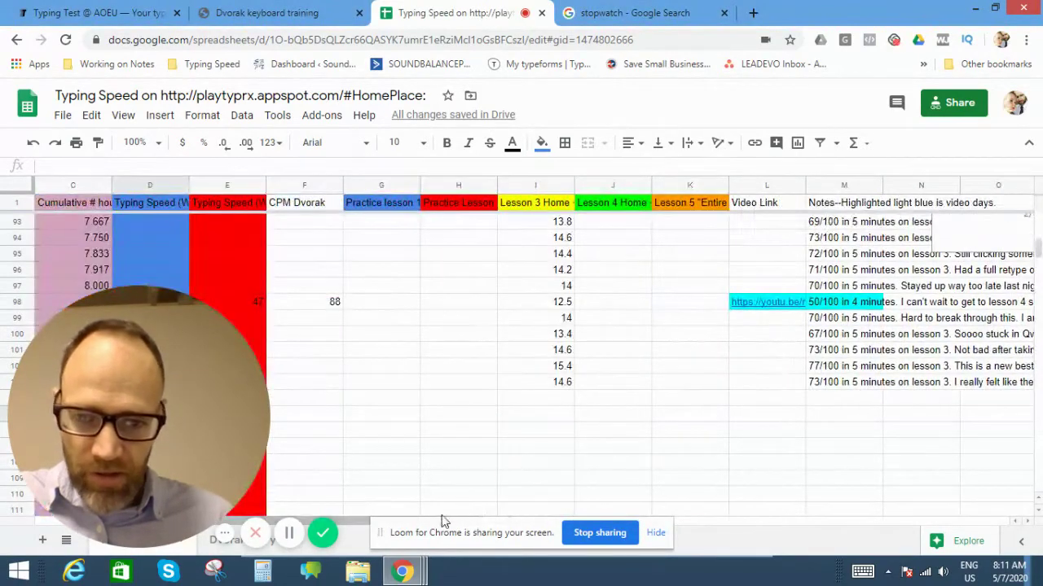
left_click(565, 354)
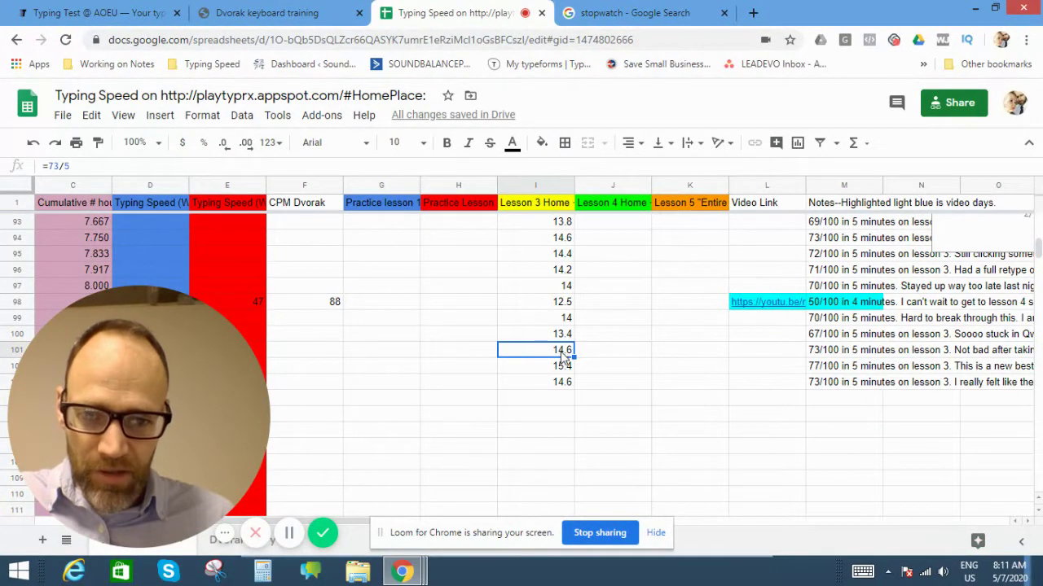
left_click(563, 368)
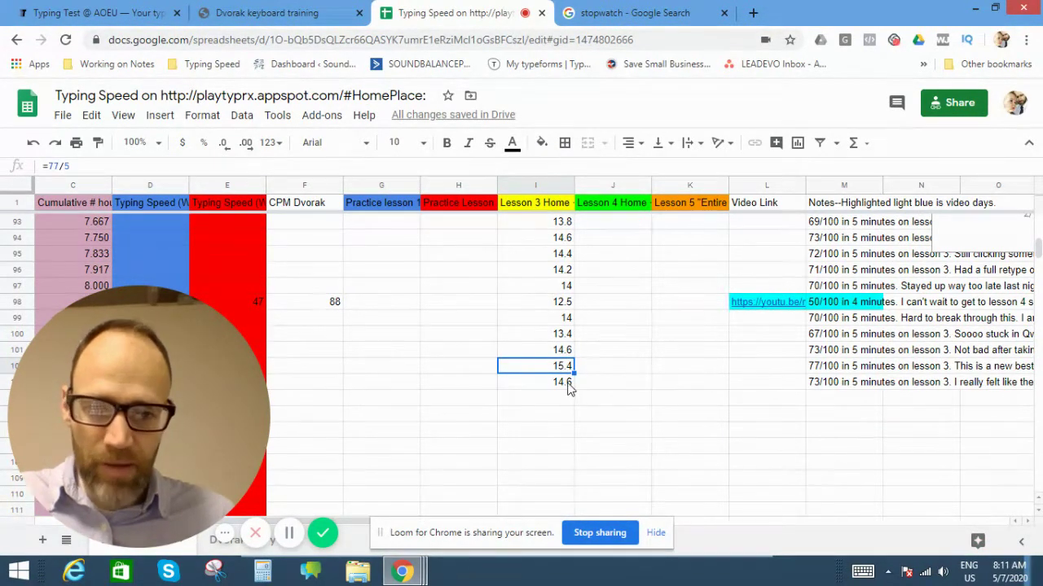
left_click(567, 385)
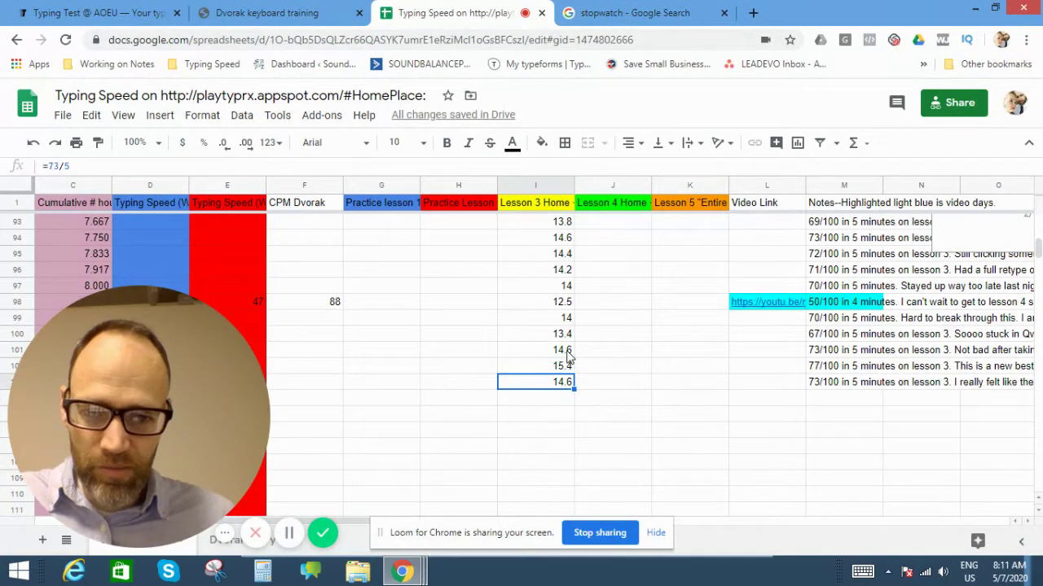
left_click(564, 366)
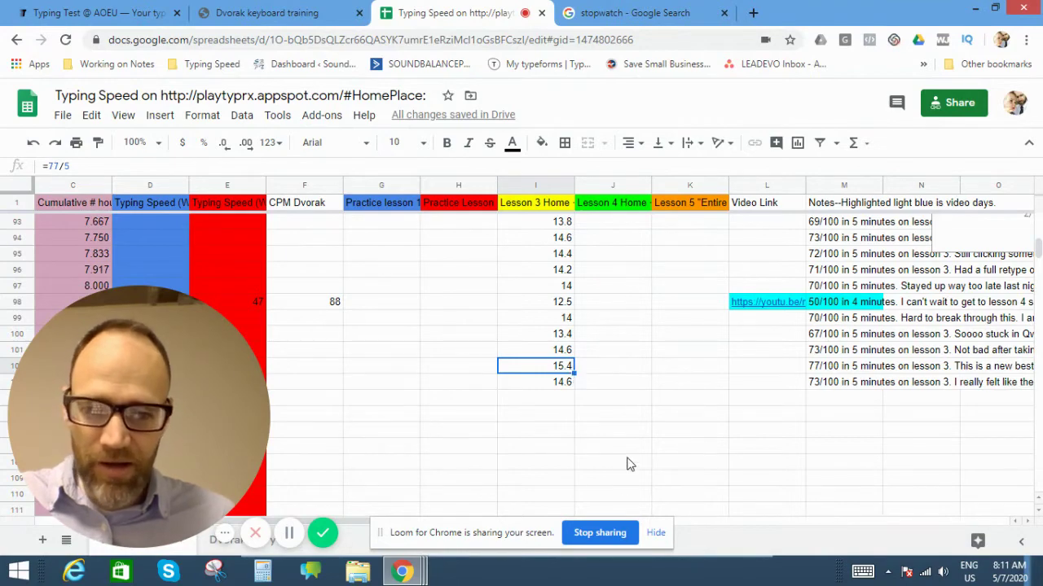
scroll(637, 383, "down", 1)
scroll(637, 383, "up", 1)
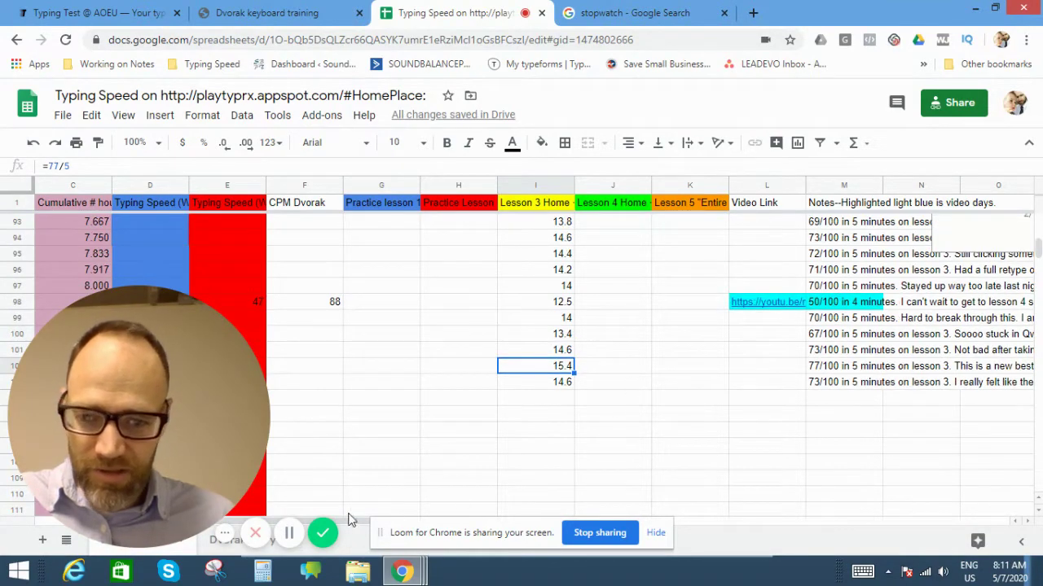
- Return to the charts and compare the typing speed charts with the Dvorak vs. Qwerty chart
left_click_drag(345, 522, 604, 529)
scroll(590, 383, "up", 5)
scroll(592, 383, "up", 5)
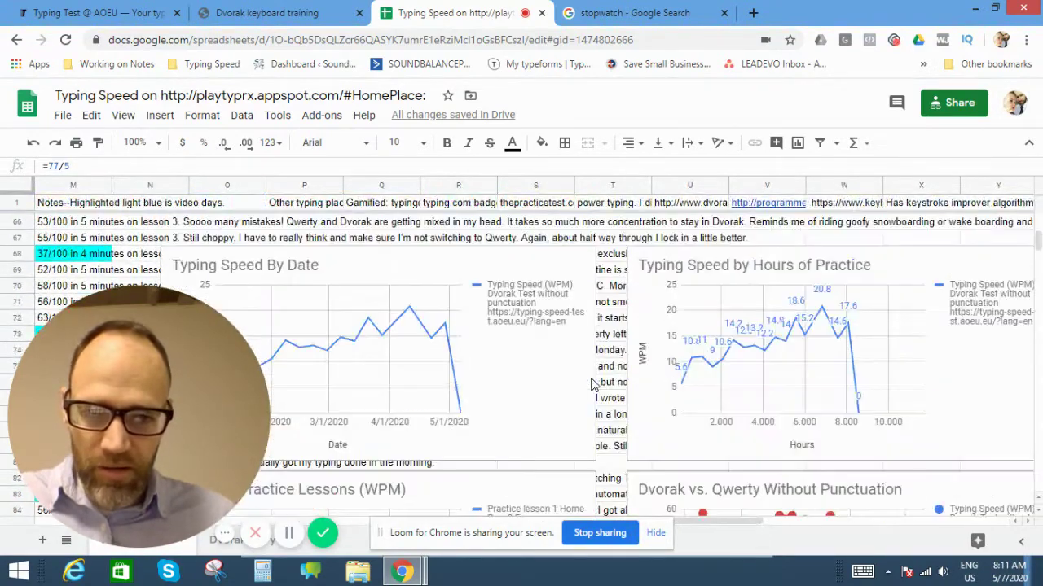
scroll(592, 383, "down", 3)
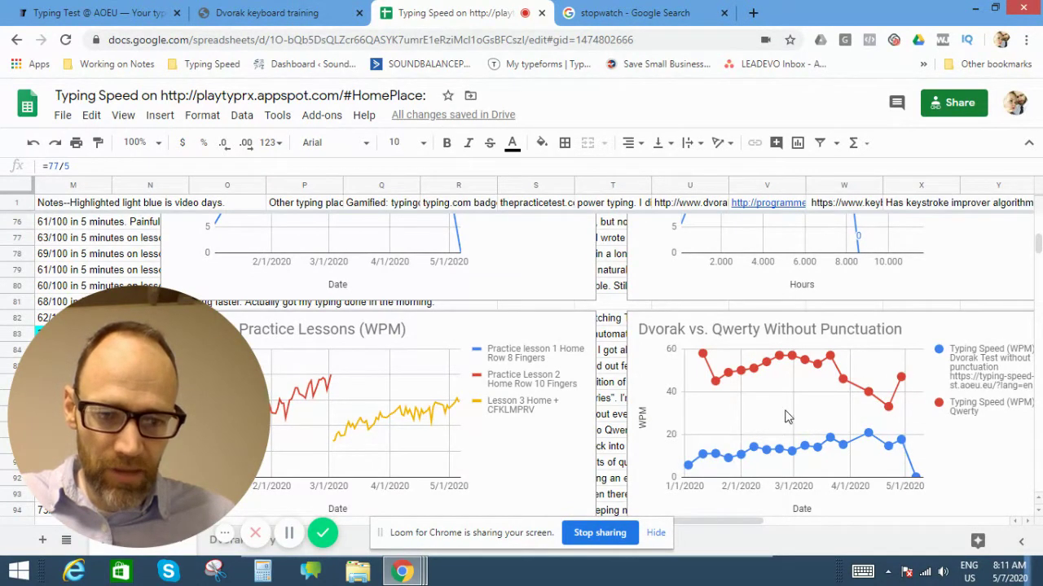
scroll(787, 417, "up", 3)
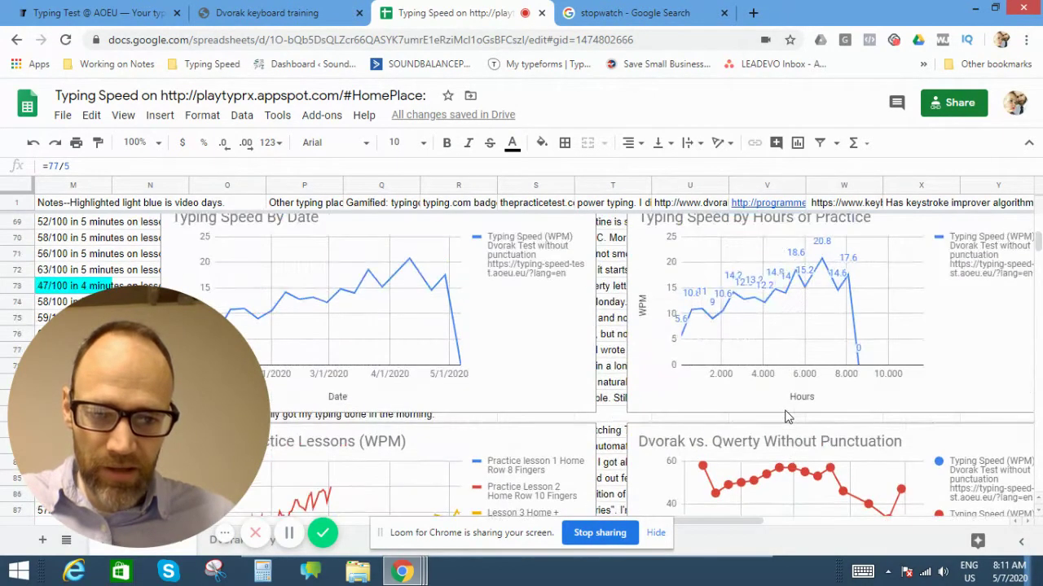
scroll(566, 440, "down", 1)
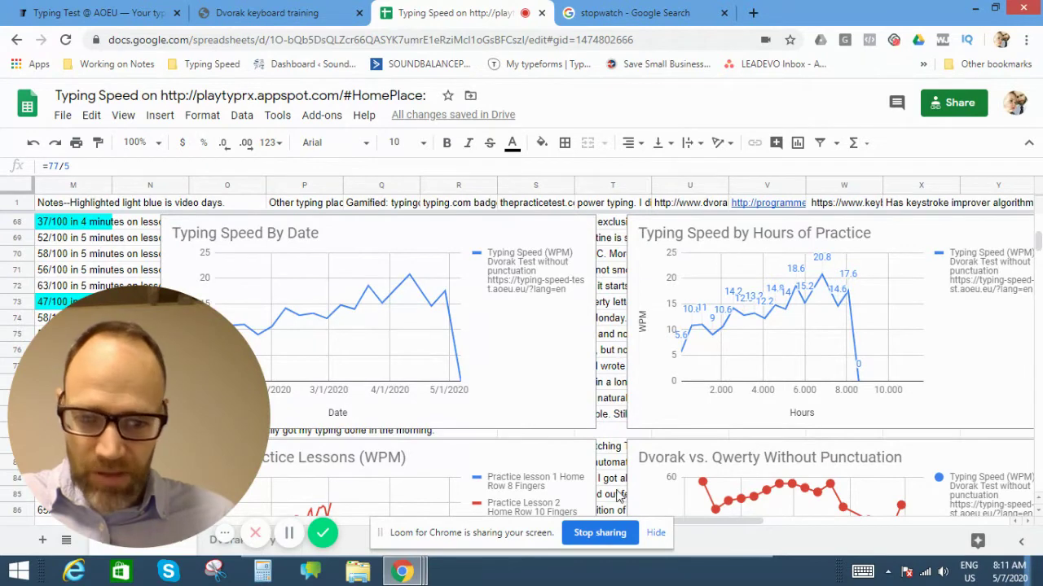
- Examine the full Typing Speed By Date chart and the Typing Speed by Hours of Practice chart
left_click_drag(713, 522, 659, 528)
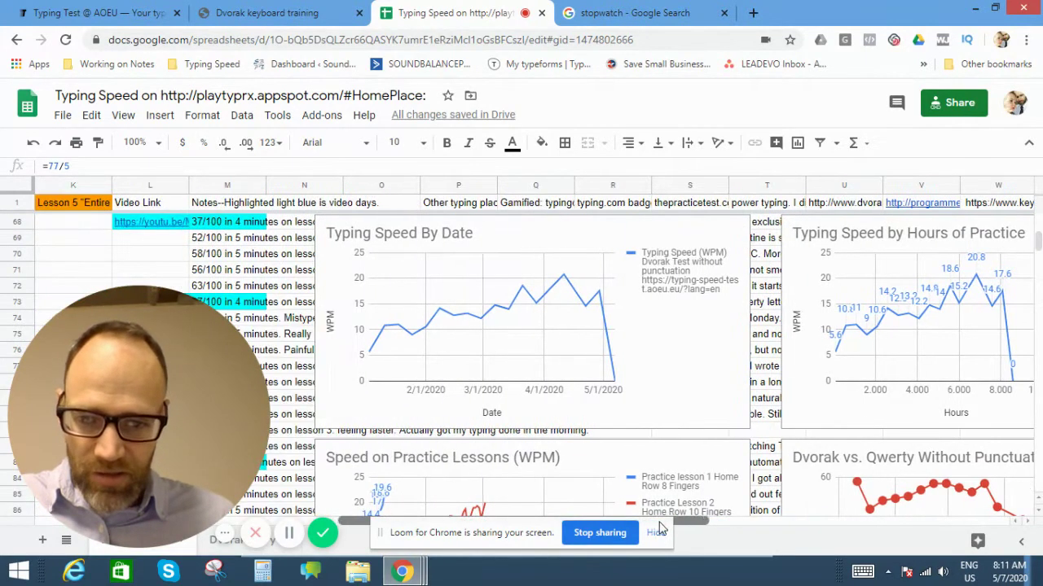
left_click(295, 358)
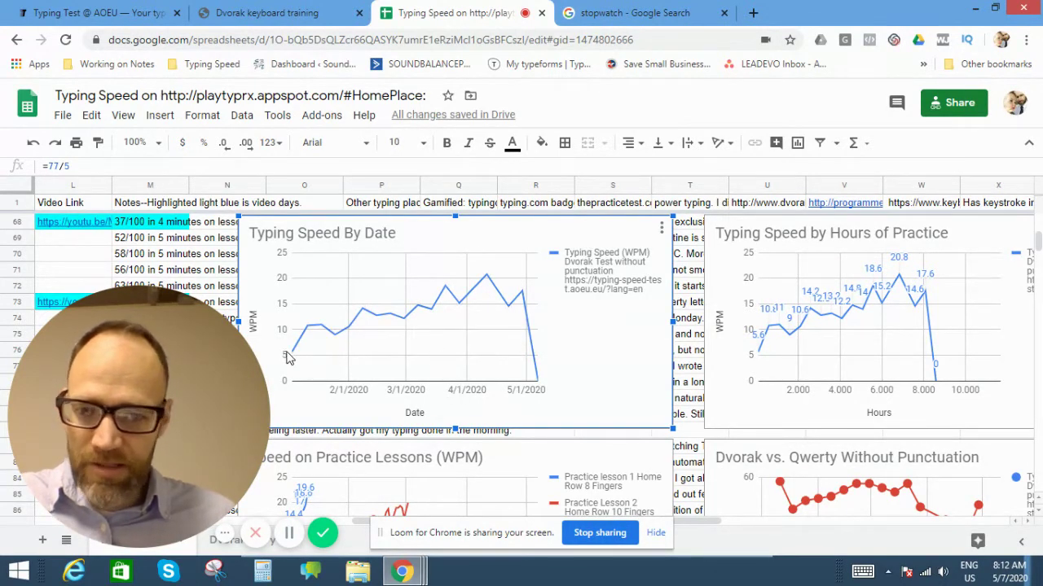
mouse_move(314, 348)
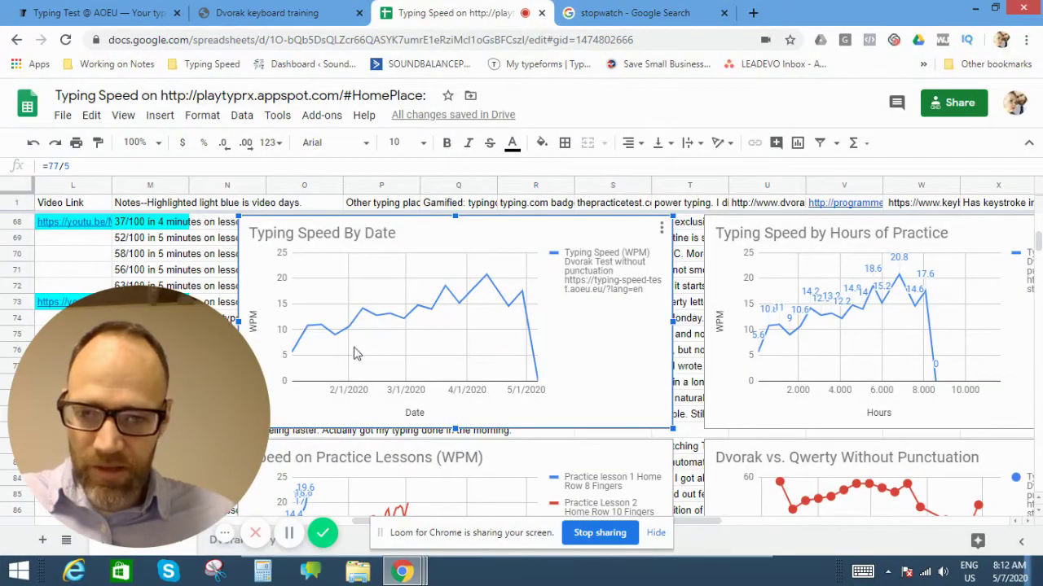
mouse_move(411, 316)
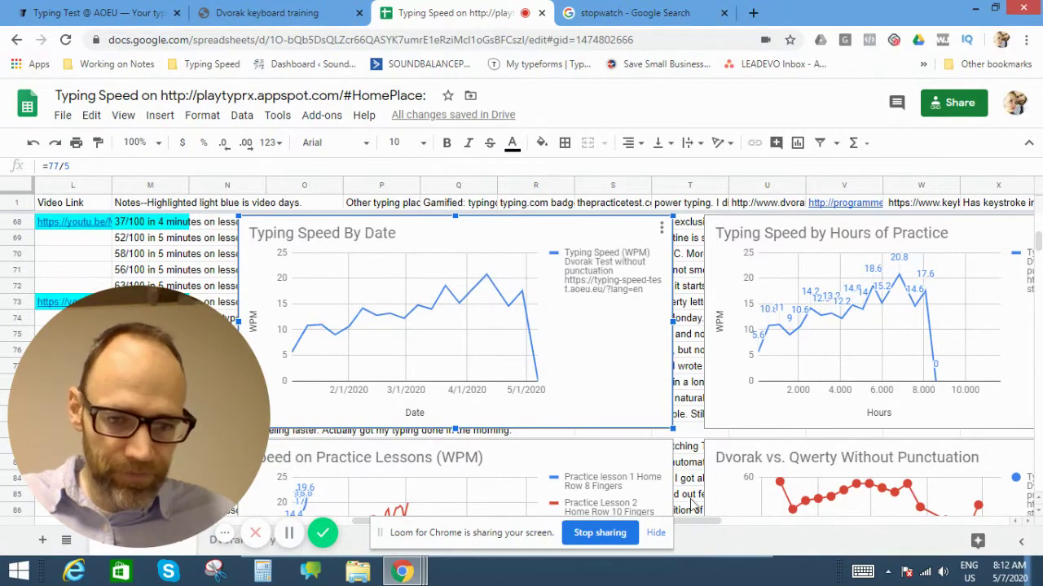
left_click_drag(693, 522, 769, 524)
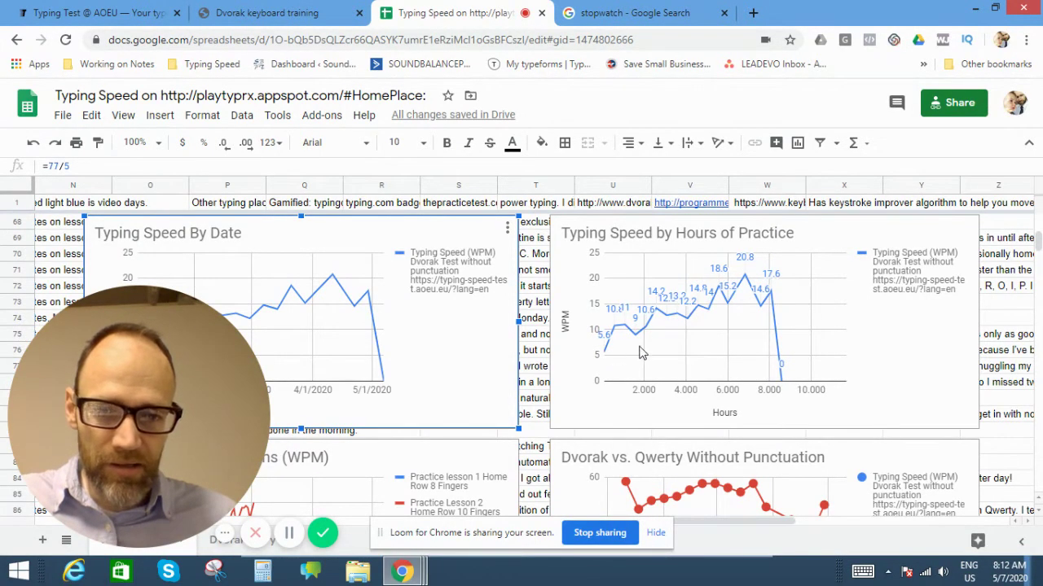
- Examine the Dvorak vs. Qwerty and practice lesson charts, and return to the date and speed columns
scroll(774, 322, "down", 3)
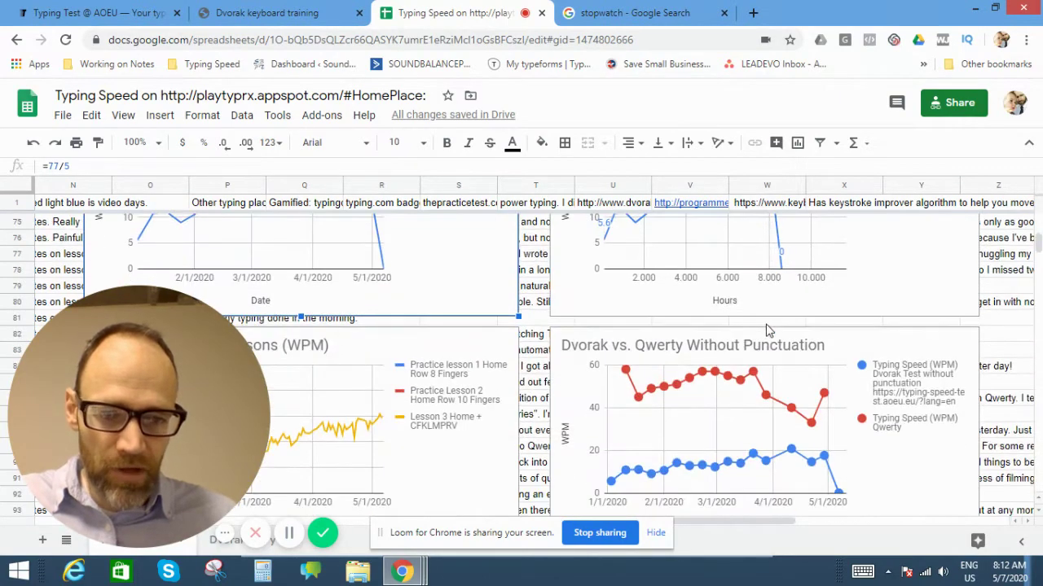
scroll(770, 330, "up", 3)
scroll(765, 334, "down", 3)
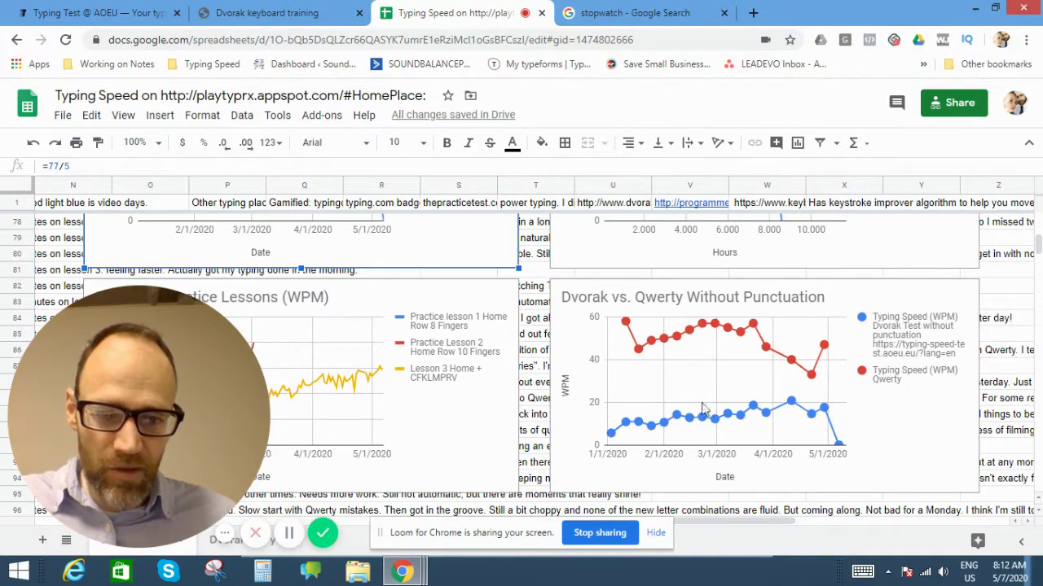
scroll(627, 420, "down", 5)
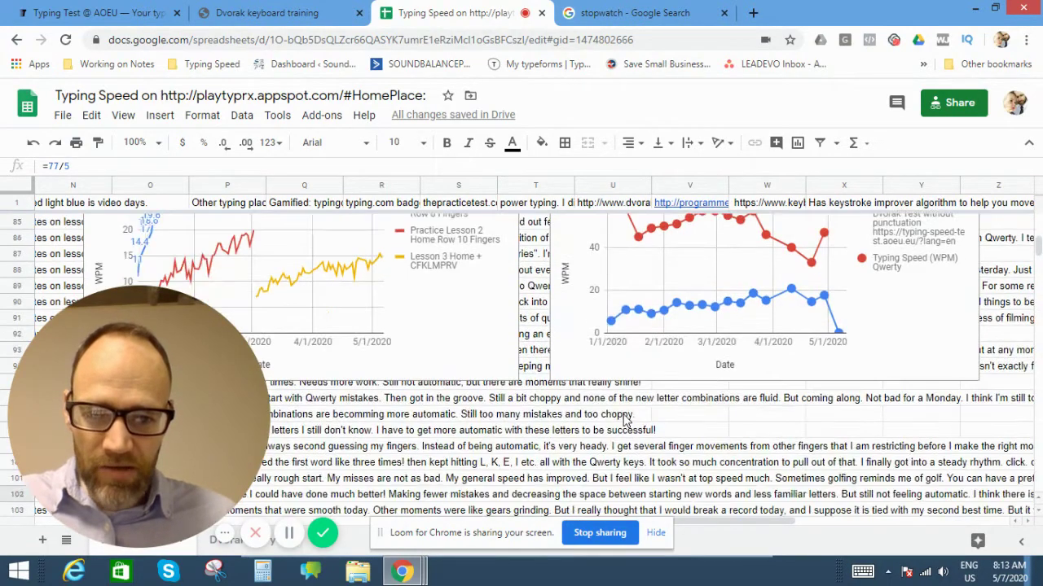
scroll(647, 411, "up", 2)
scroll(330, 280, "up", 1)
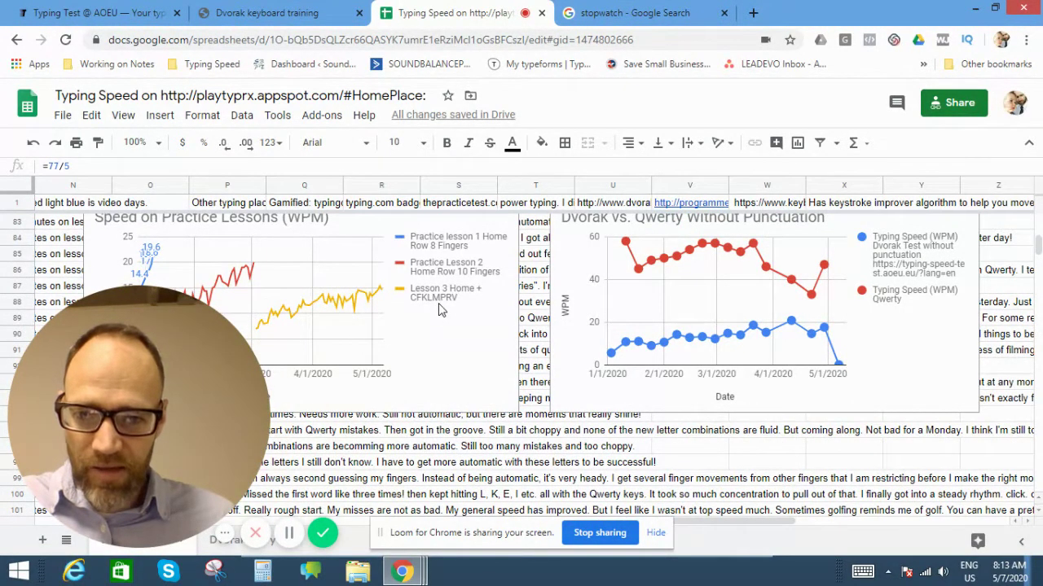
scroll(513, 358, "down", 1)
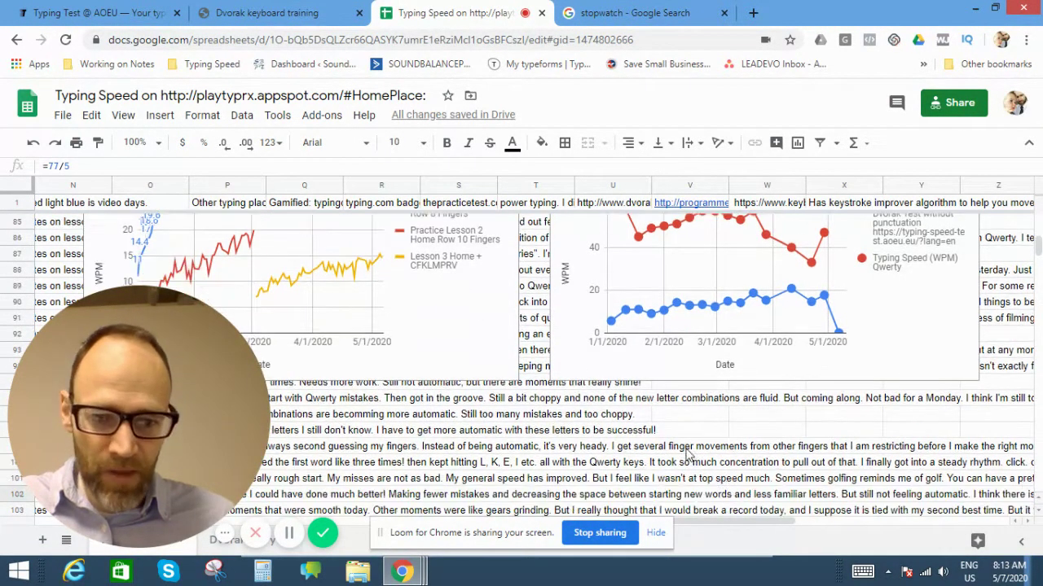
left_click_drag(762, 523, 358, 495)
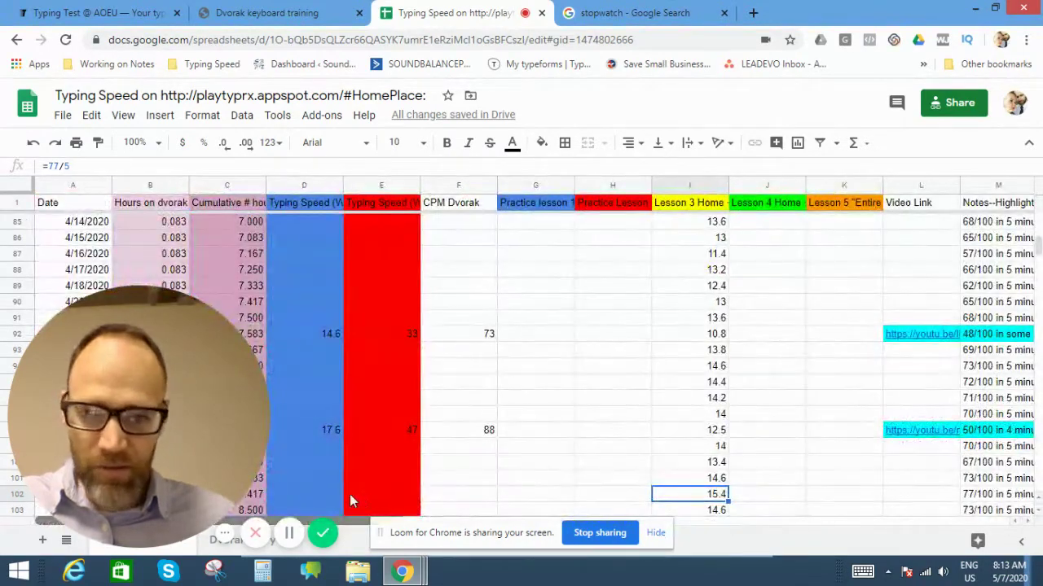
- Switch to the AOEU typing test and enter "point wood everything have an so power set let drive minute"
left_click(85, 13)
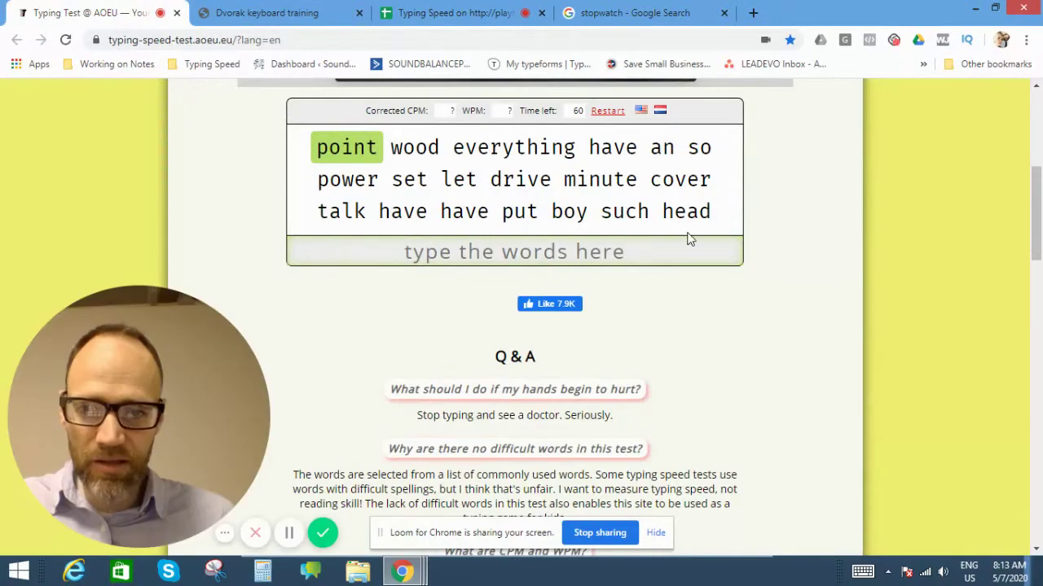
scroll(689, 233, "up", 1)
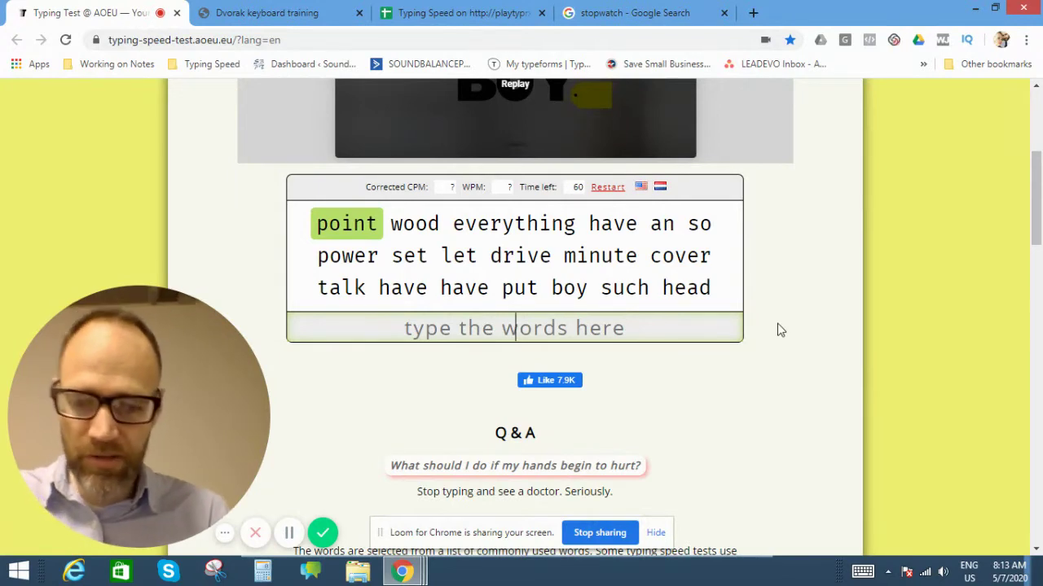
type("point woo")
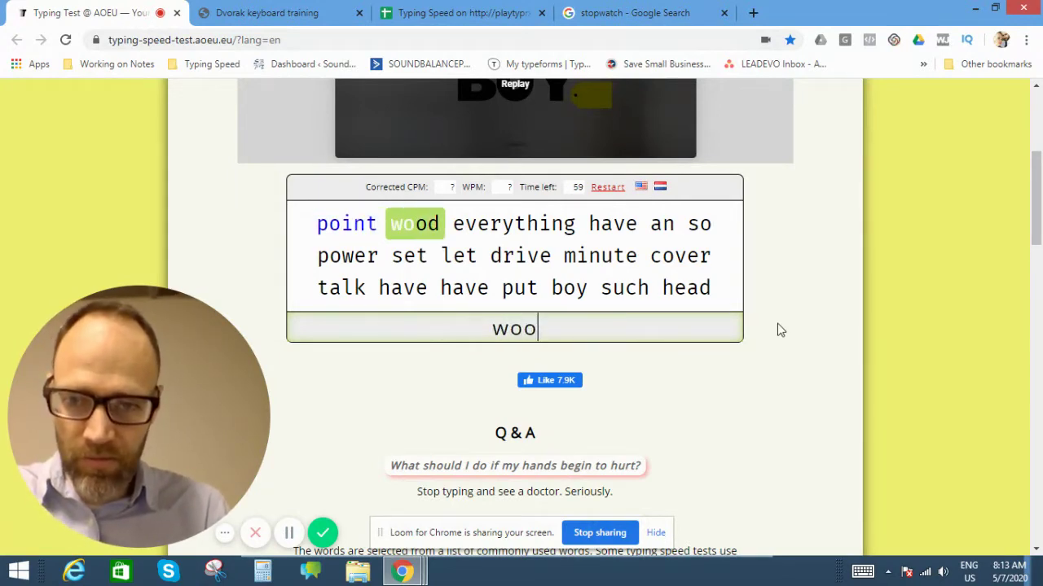
type("d wverything have an so ")
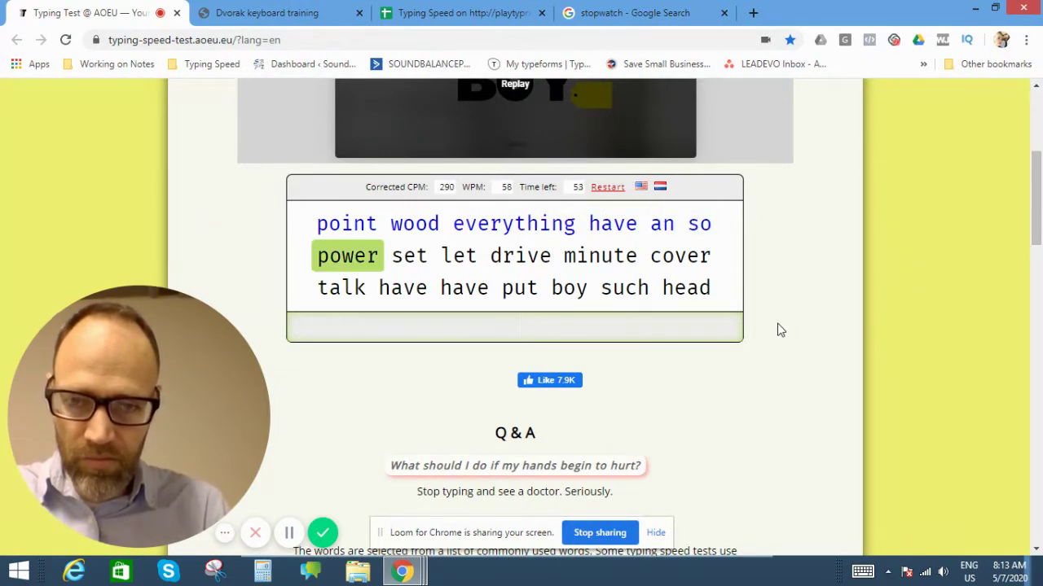
type("power set let d")
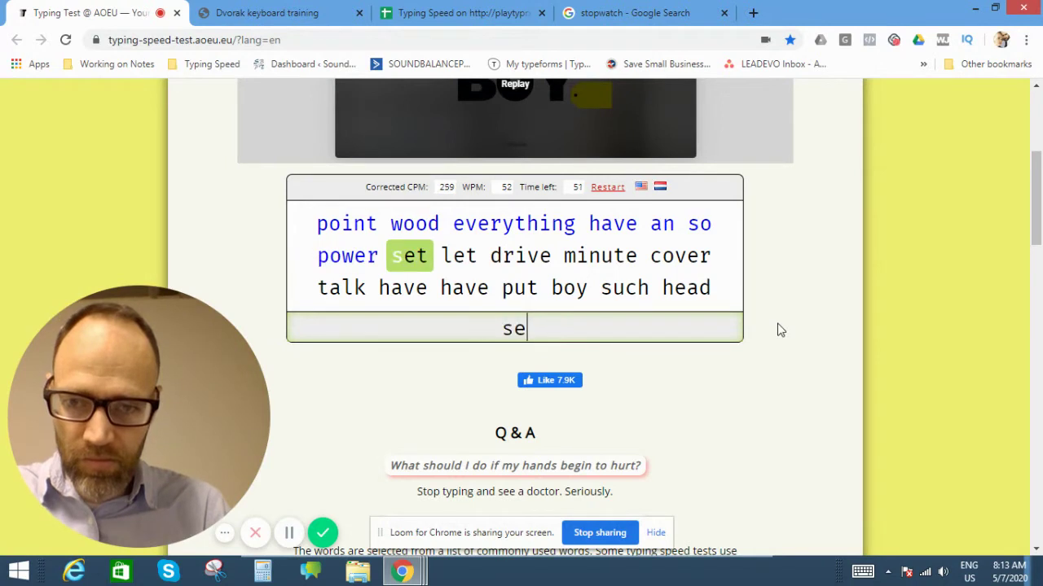
type("rive minute ")
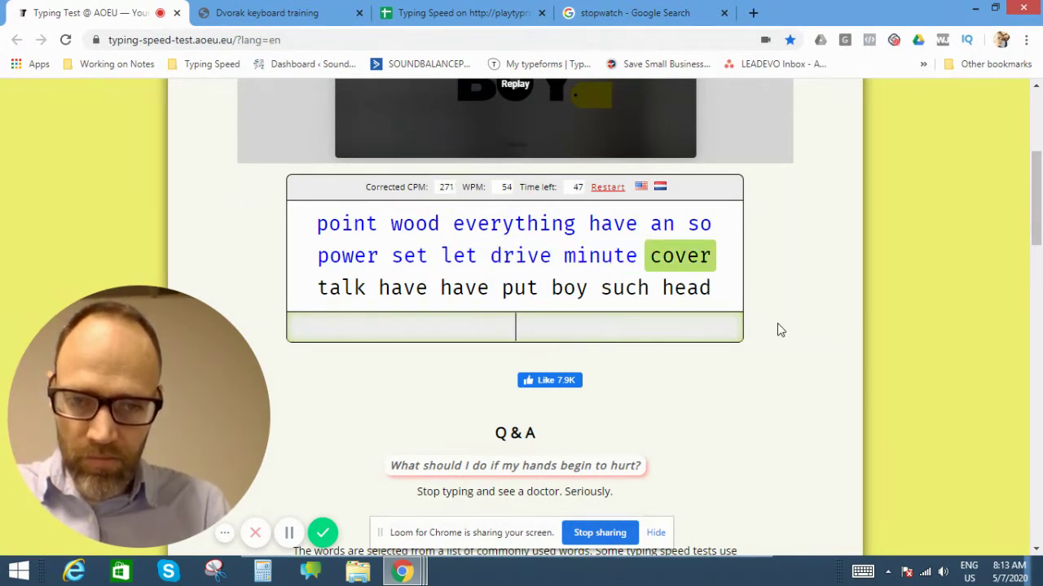
- Continue the typing test with the words "cover talk have have put boy such head"
type("cover talk have")
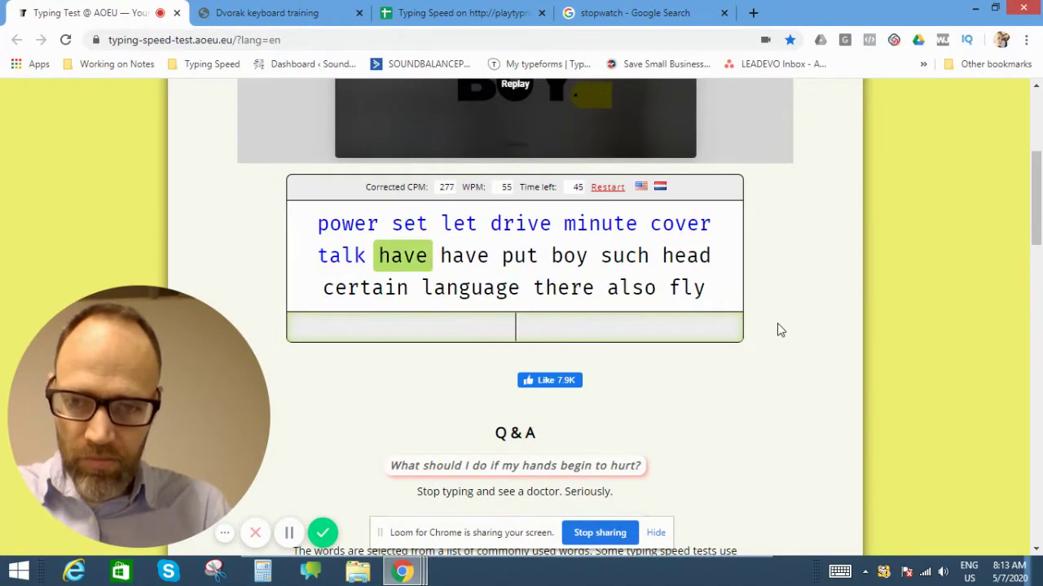
type(" have put ")
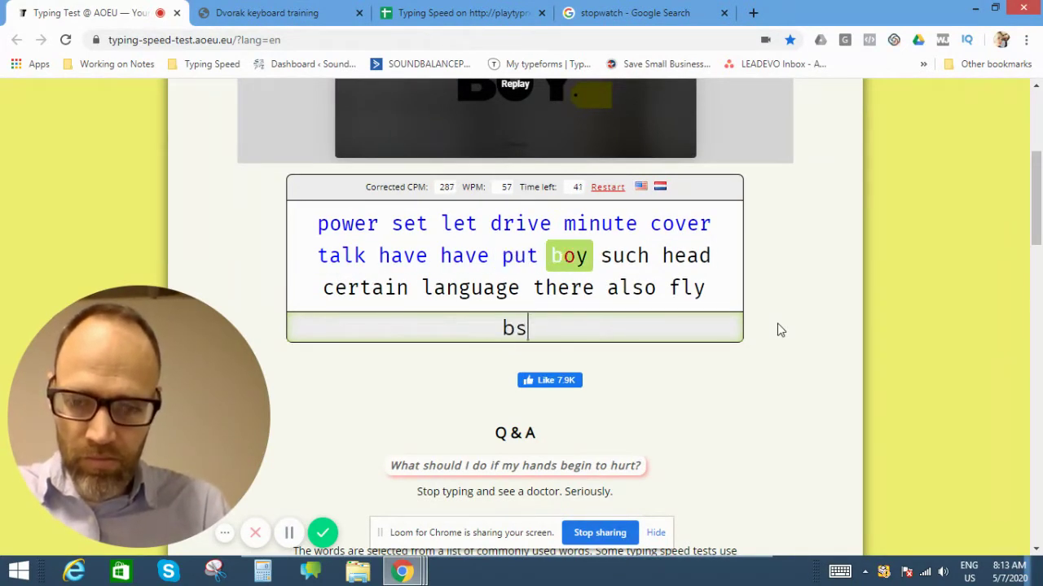
type("bs")
key("BackSpace")
type("oy ")
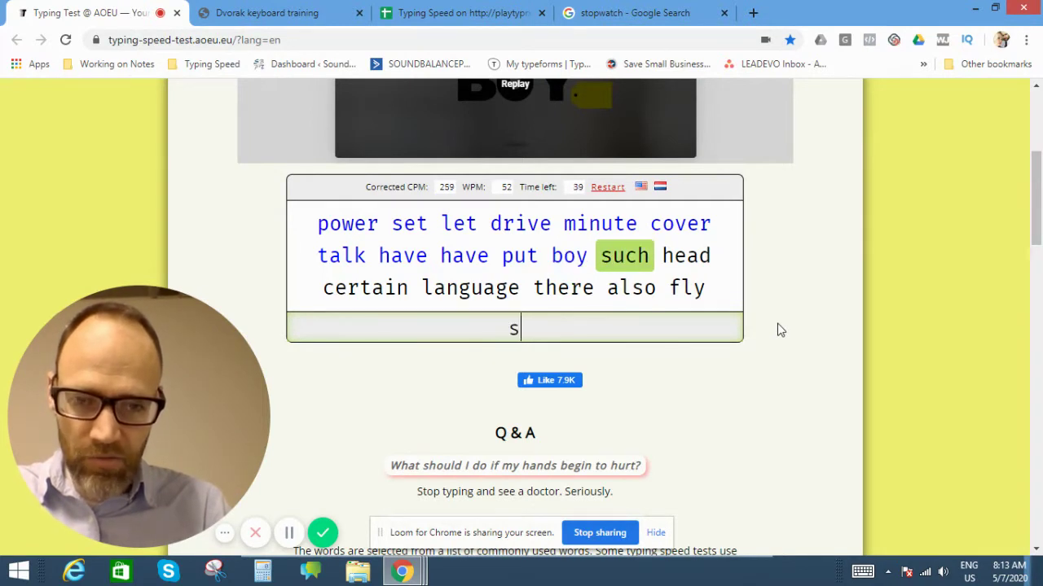
type("such head ")
- Enter the test words "certain language there also fly don't clear done free what"
type("cer")
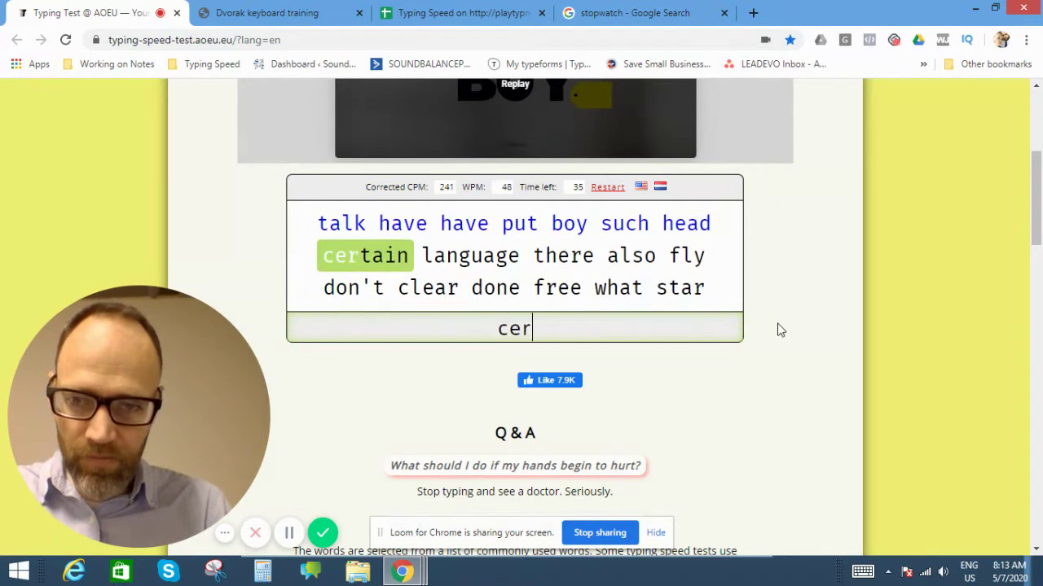
type("tain language there is")
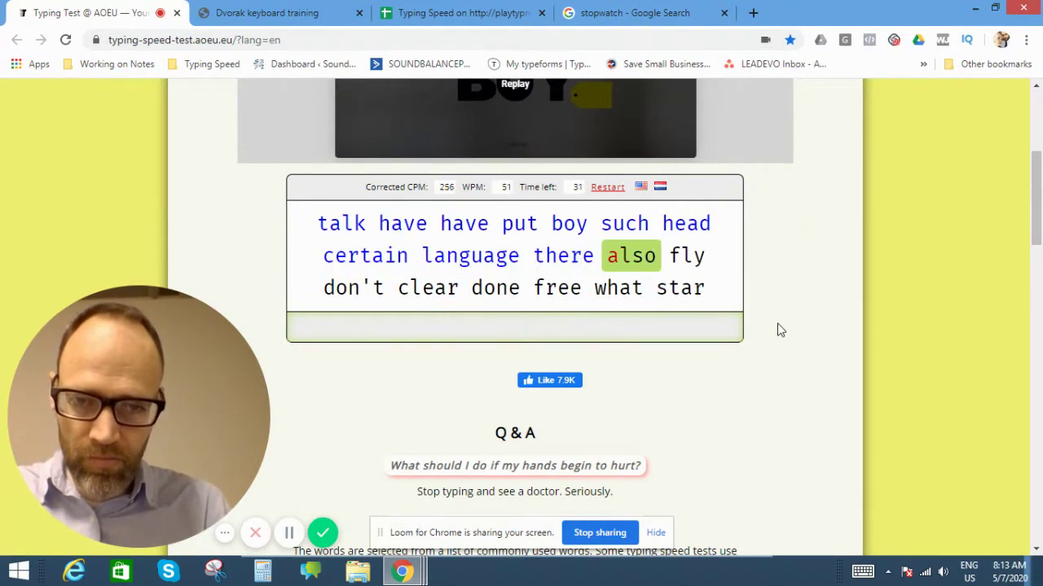
type("so fly dont")
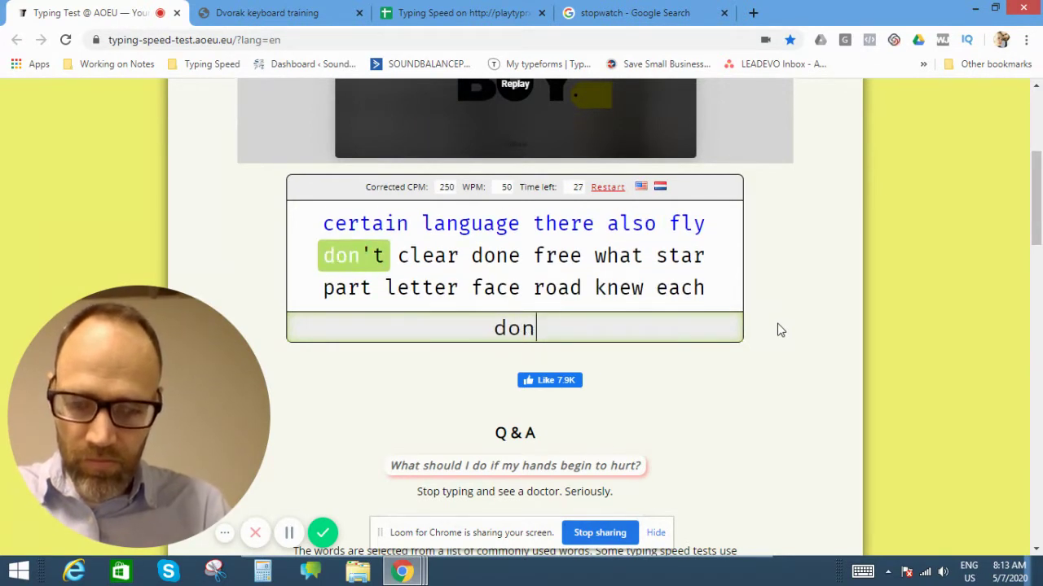
type(" clear k")
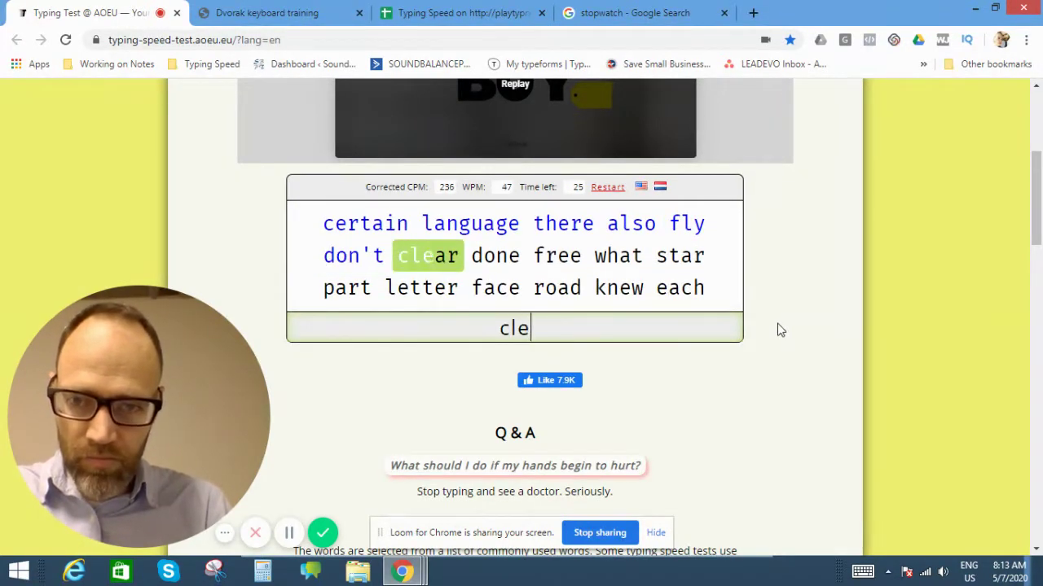
key("BackSpace")
type("done ")
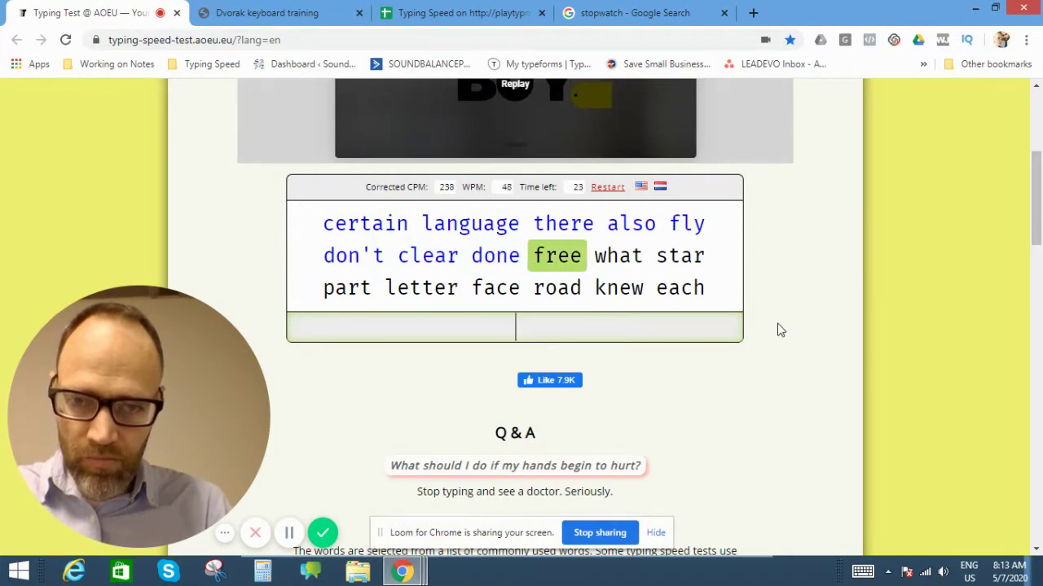
type("free what ")
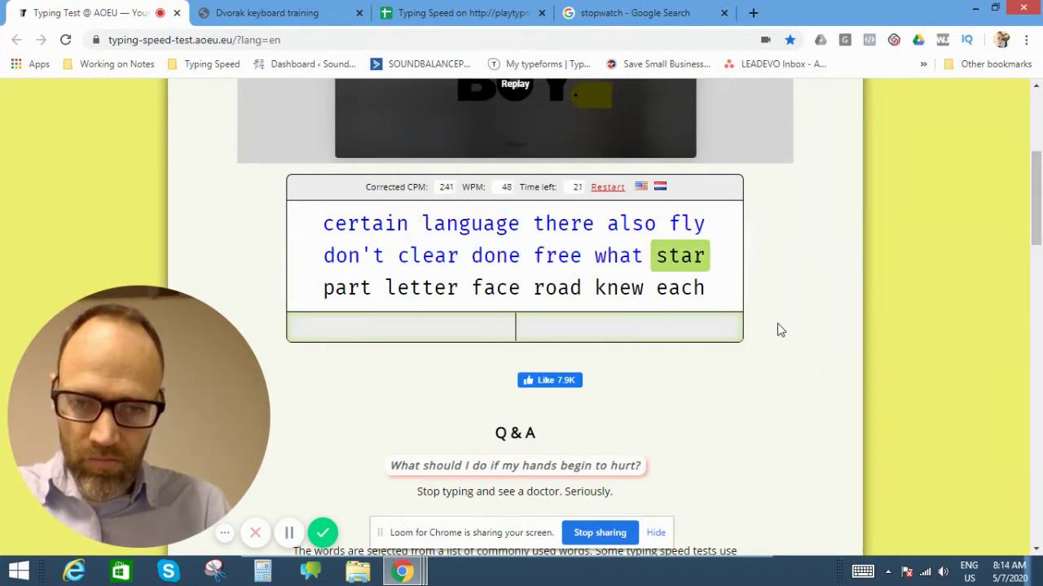
- Enter the test words "star part letter face road knew each"
type("sa")
key("BackSpace")
type("tar part le")
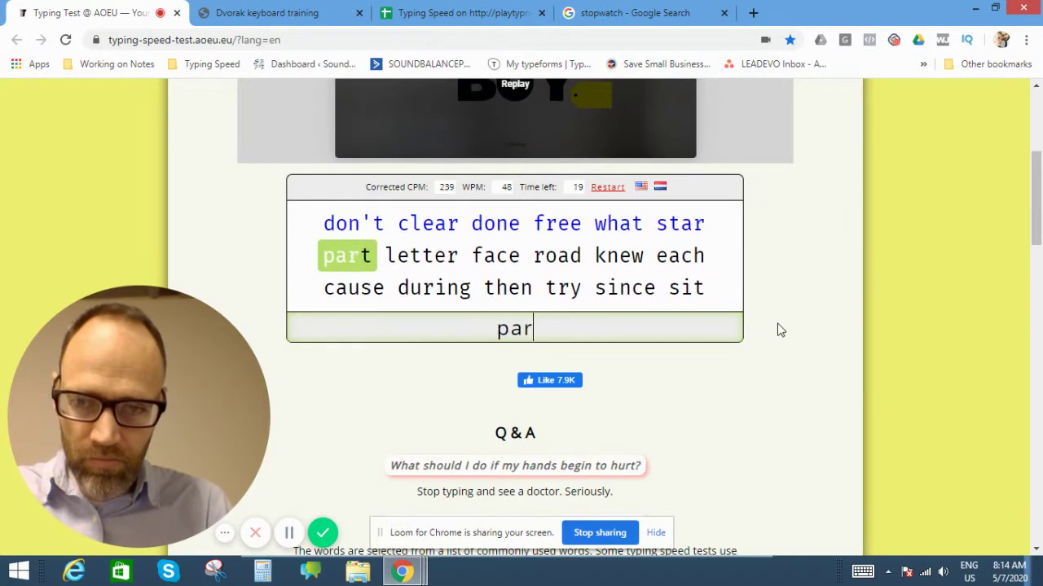
type("tter face road kn")
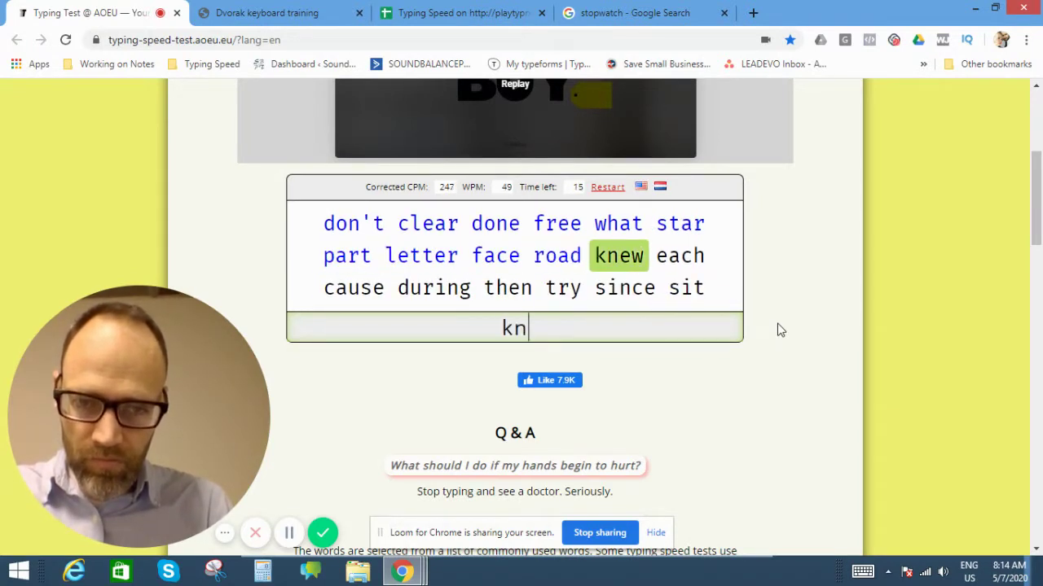
type("ew ")
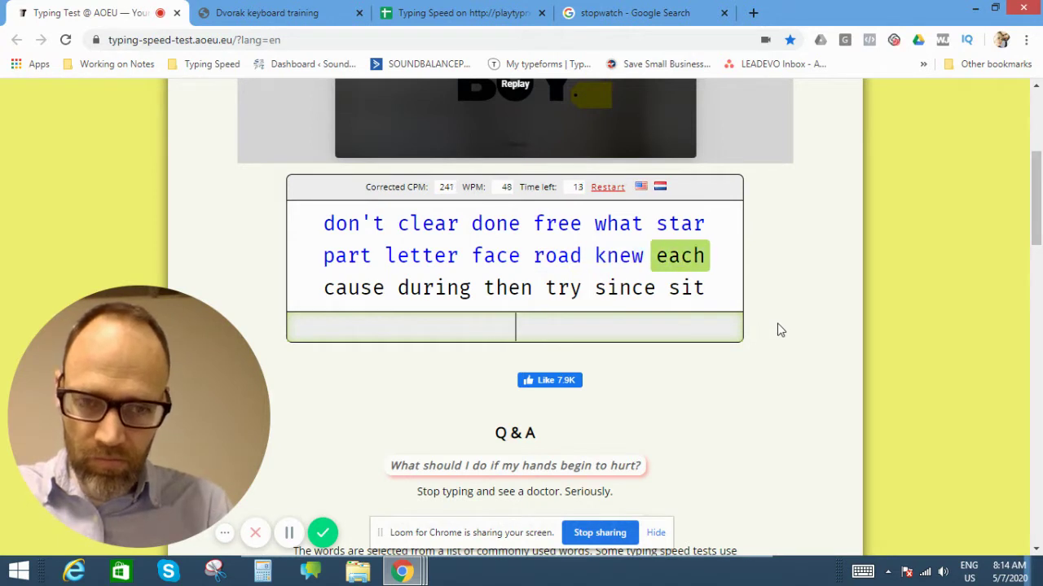
type("each ")
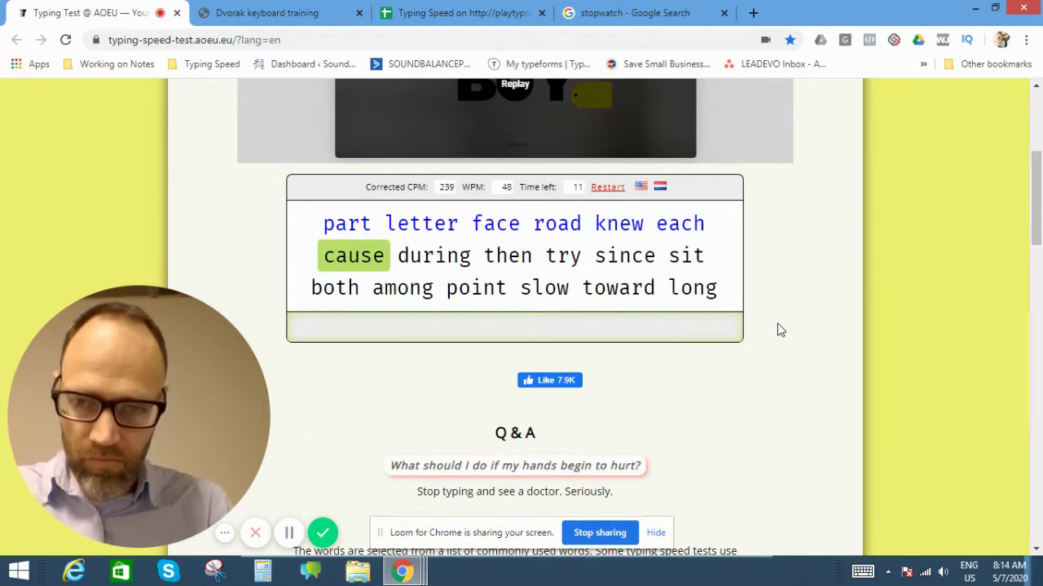
- Finish the test with "cause during then try since sit both among point" and view the full score
type("cause during thr")
key("BackSpace")
type("en try sin")
type("d")
key("BackSpace")
type("ce sit b")
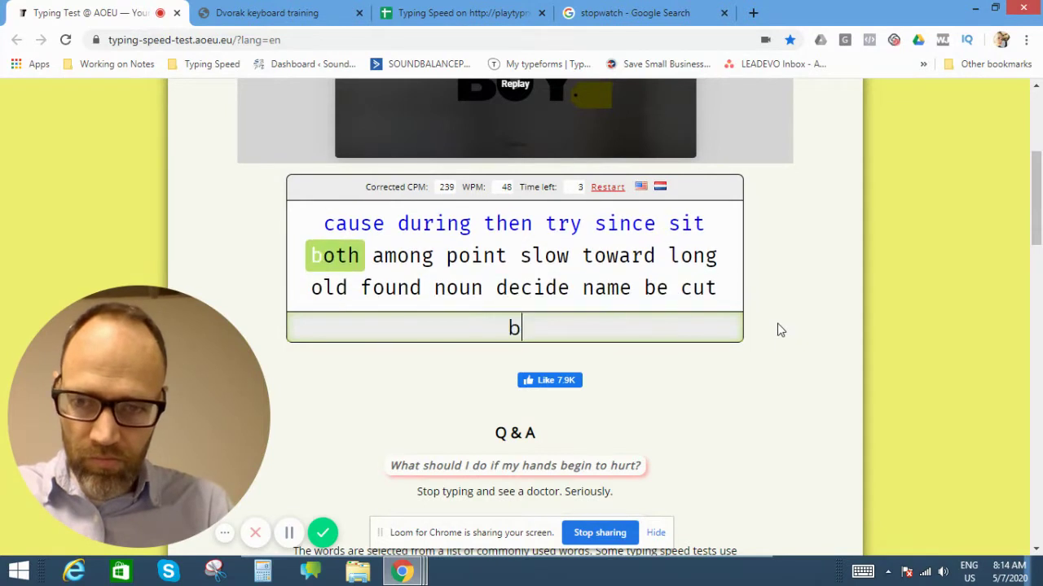
type("oth among poi")
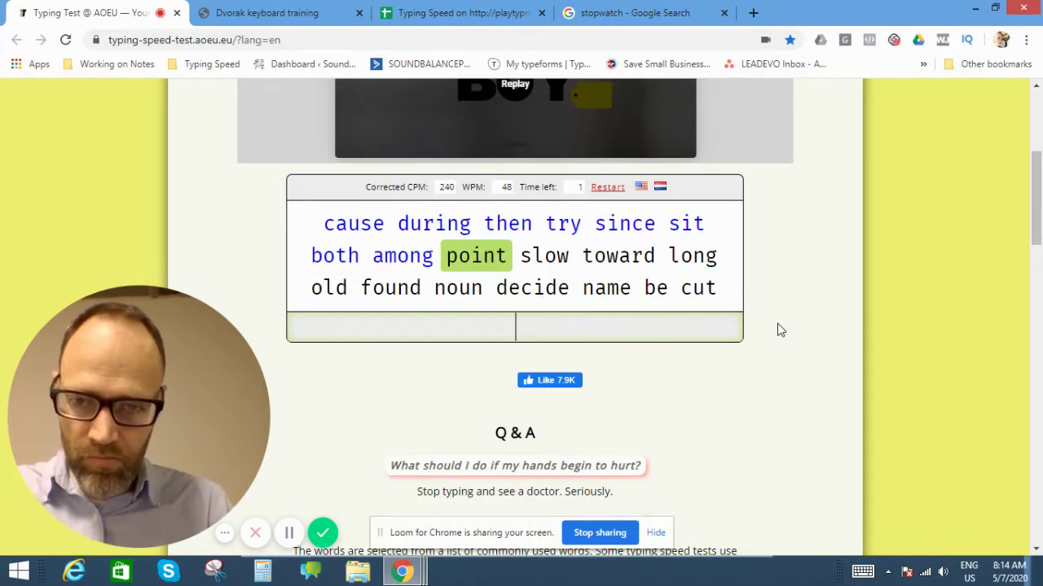
type("nt")
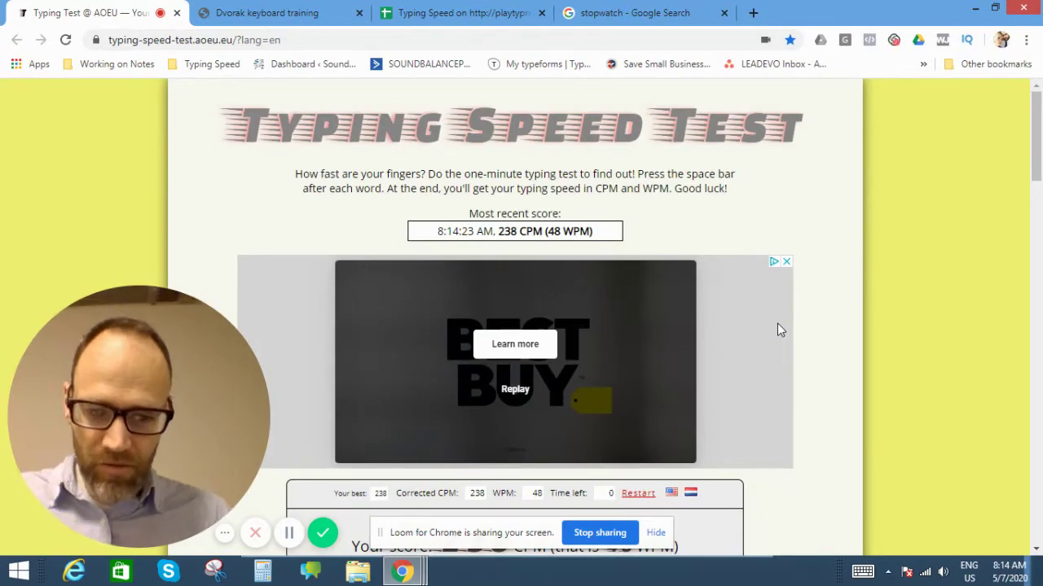
scroll(719, 283, "down", 3)
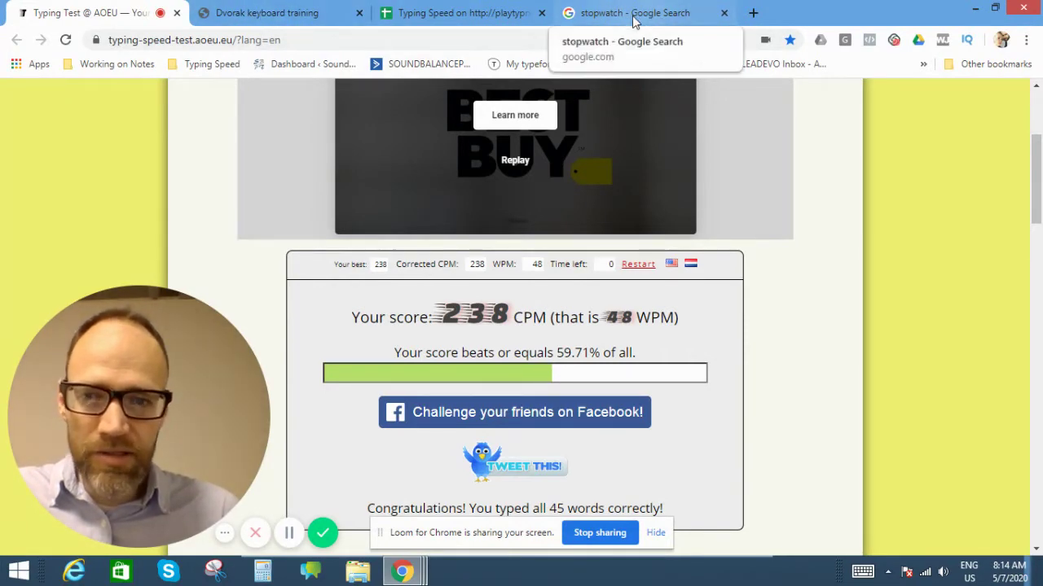
- Switch to the typing speed spreadsheet and record 48 as the Qwerty typing speed in cell E104
left_click(449, 15)
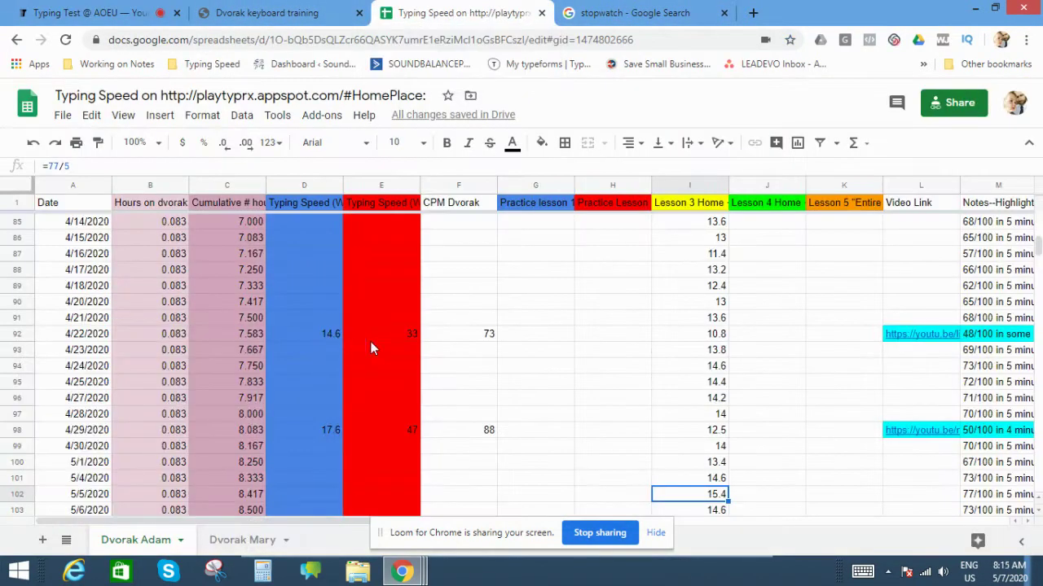
scroll(395, 359, "down", 3)
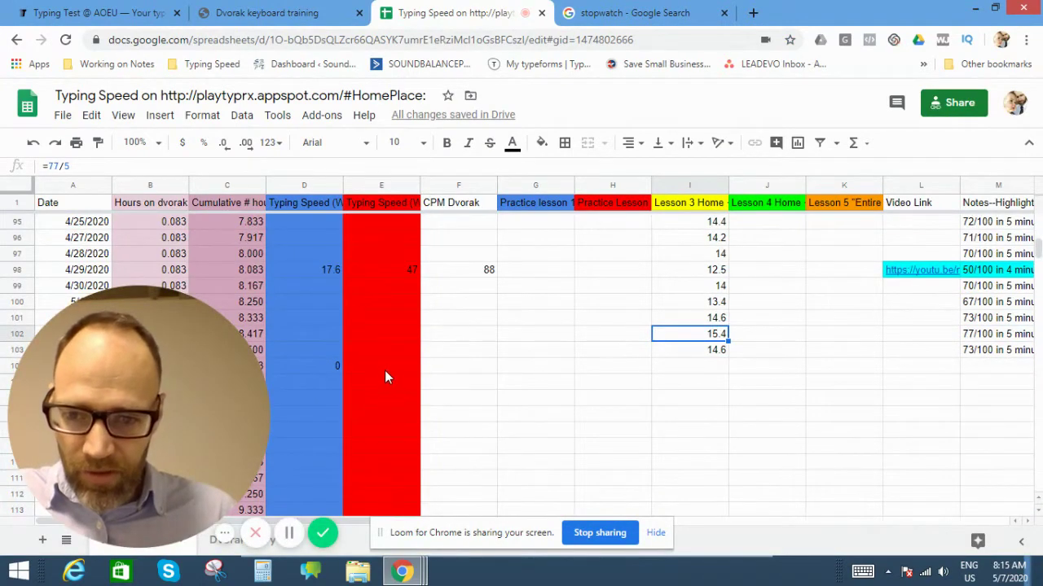
left_click(385, 369)
type("48")
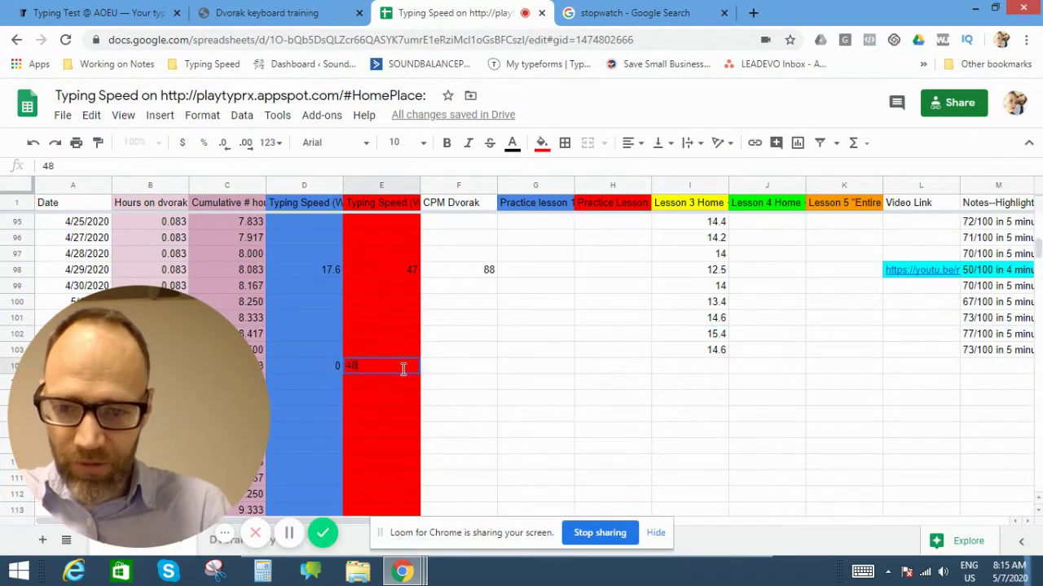
key("Tab")
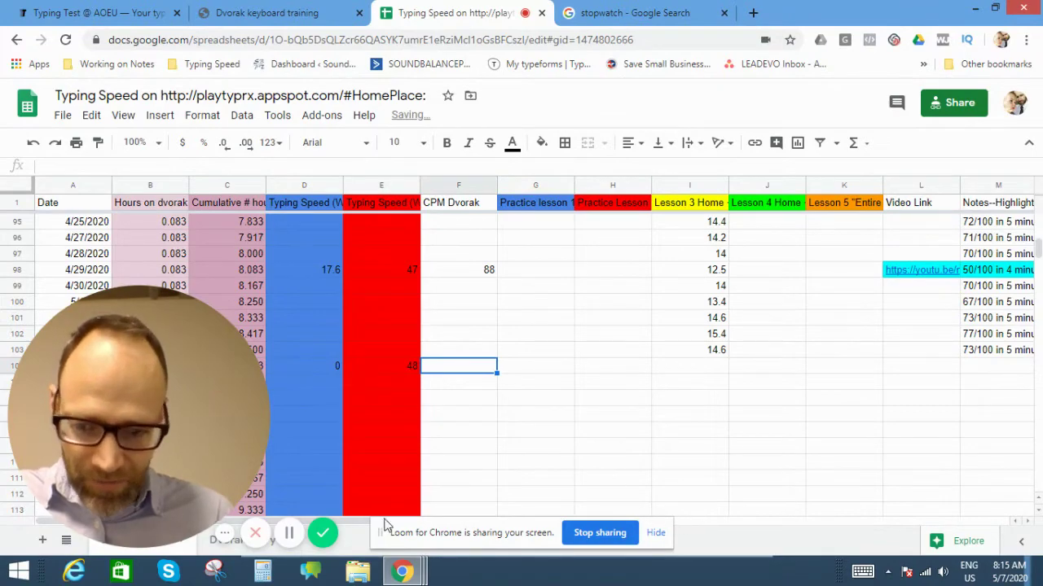
- Examine the Dvorak vs. Qwerty Without Punctuation chart and return to the date and speed columns
left_click_drag(352, 530, 758, 521)
scroll(720, 439, "up", 4)
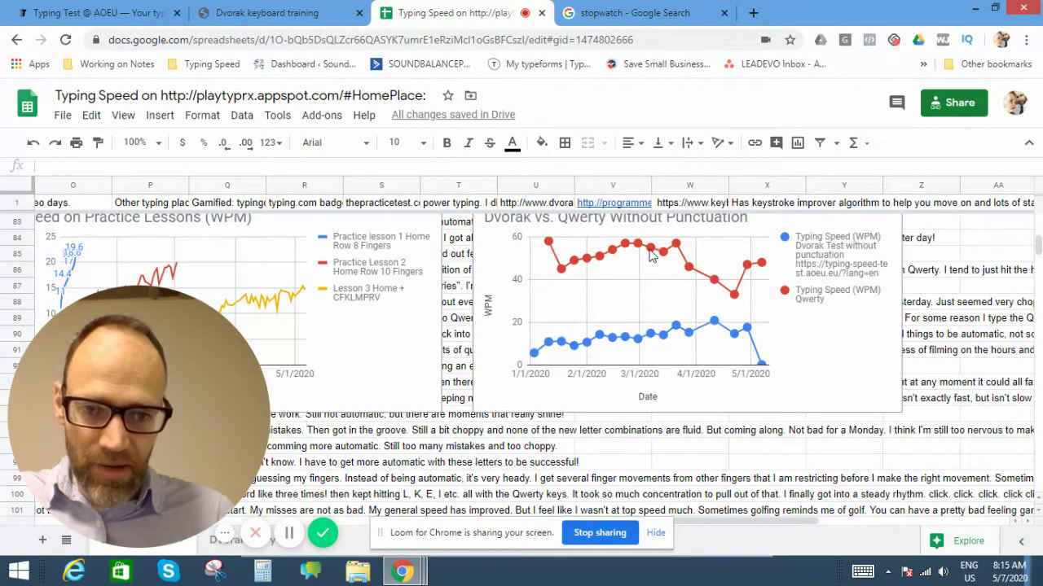
scroll(591, 409, "down", 1)
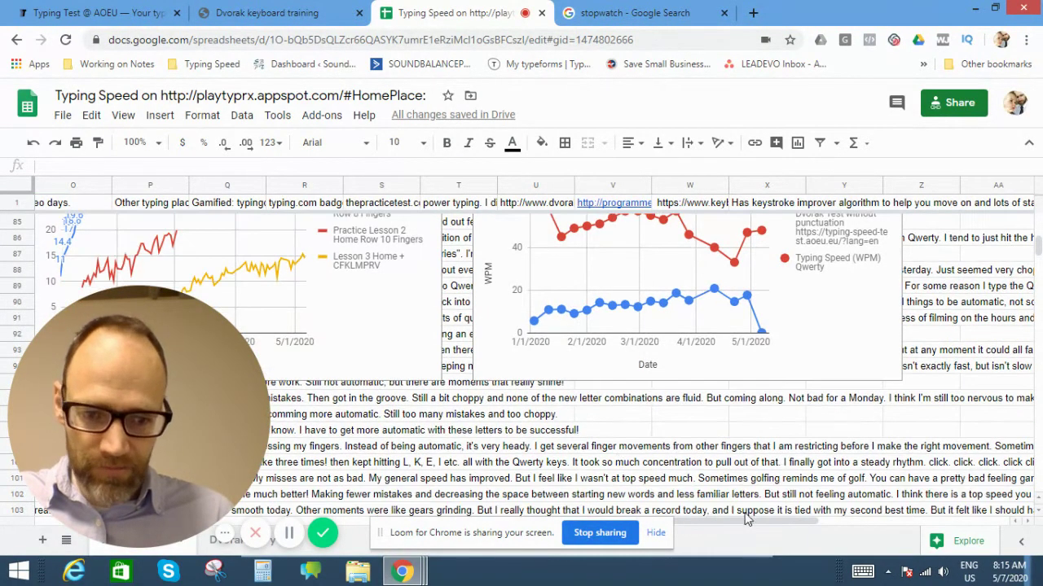
scroll(409, 422, "left", 15)
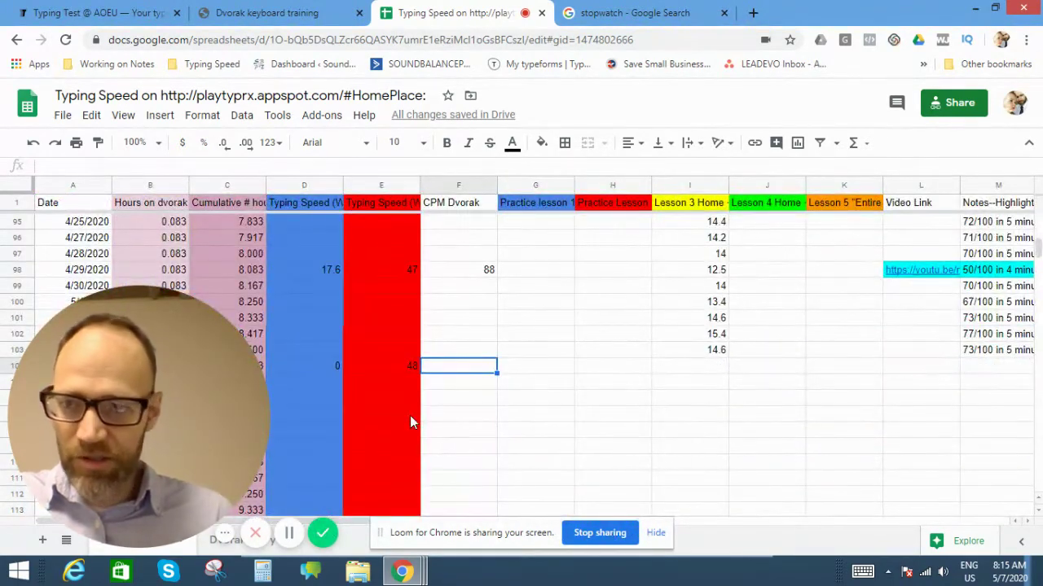
- Return to the AOEU typing test, reload it for a new round, and shrink the browser window to expose the Dvorak keyboard picture
left_click(99, 13)
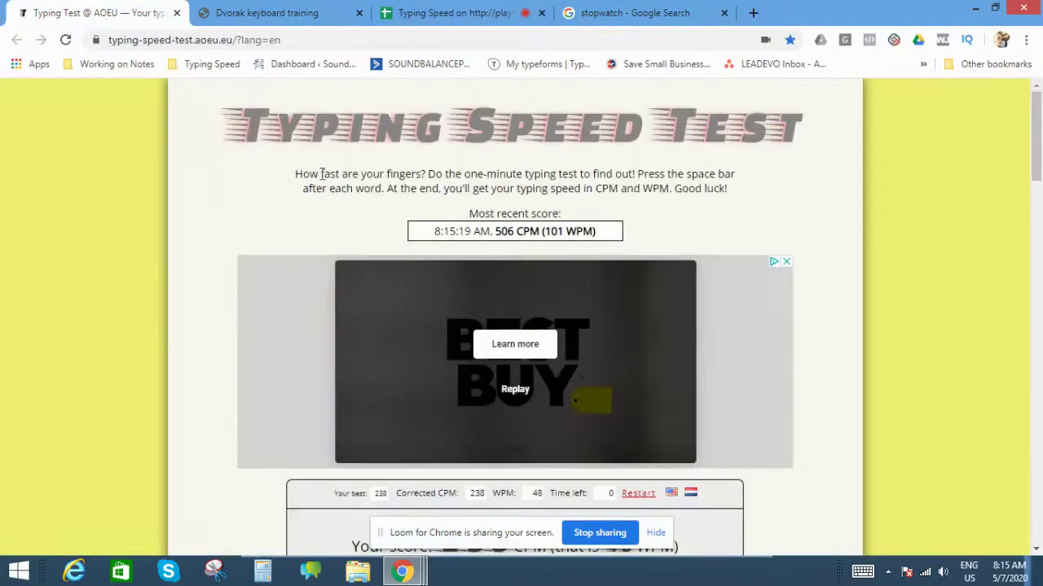
left_click(66, 40)
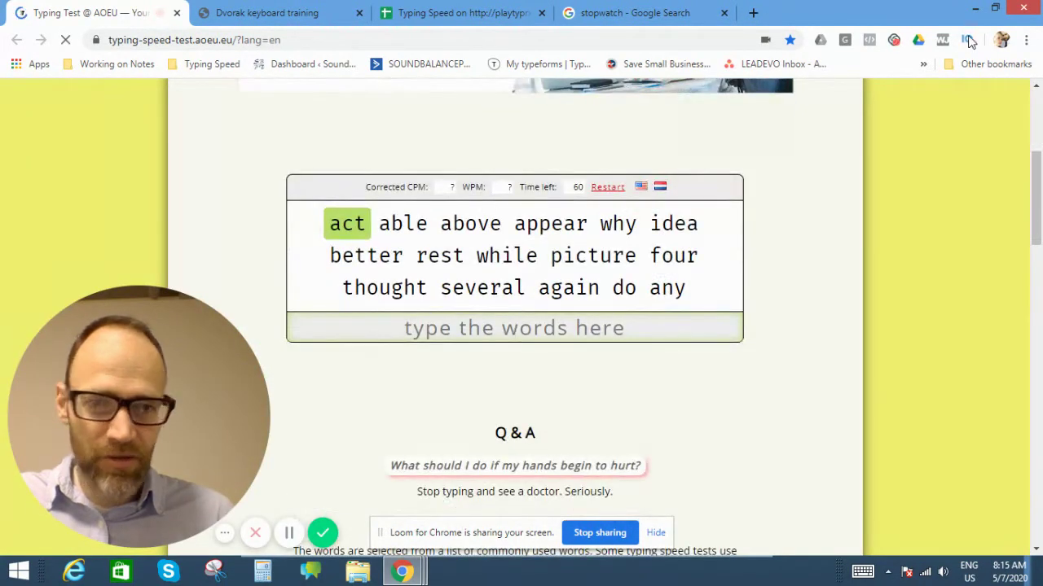
left_click(995, 8)
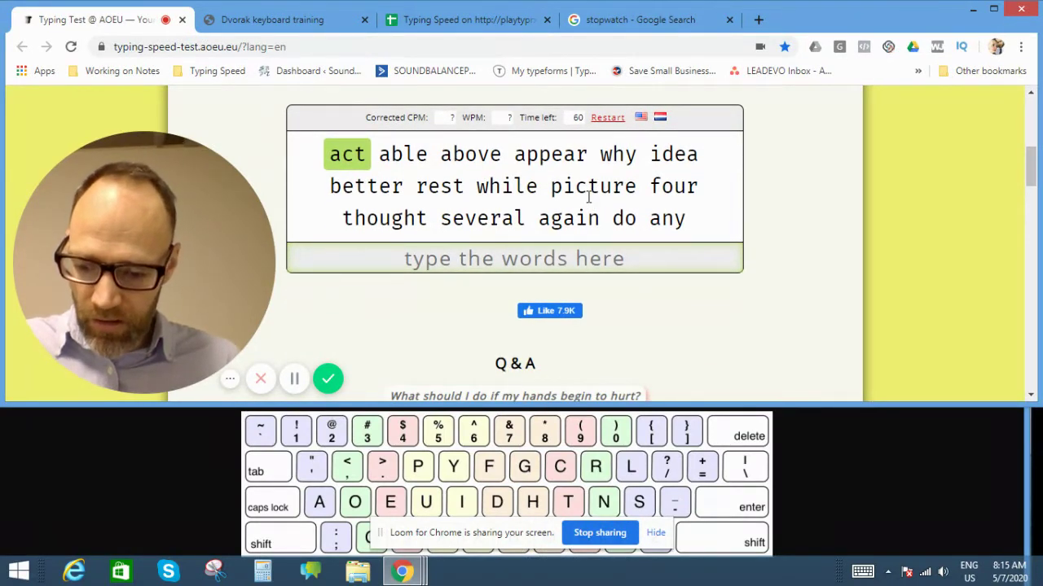
- Switch the keyboard input to Dvorak, move the screen-sharing bar off the keyboard picture, and make the word entry box active
key("alt+shift")
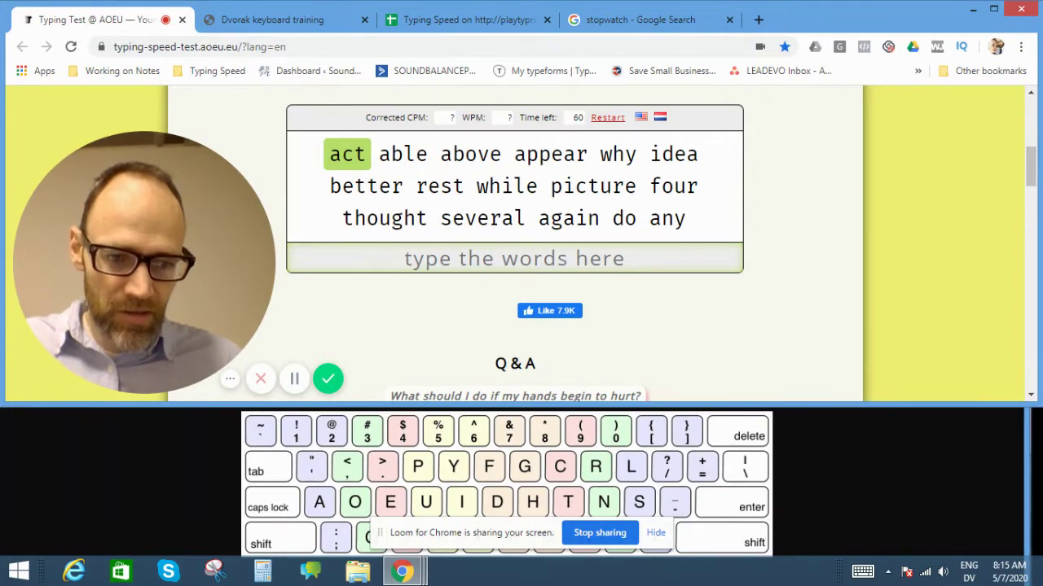
mouse_move(971, 578)
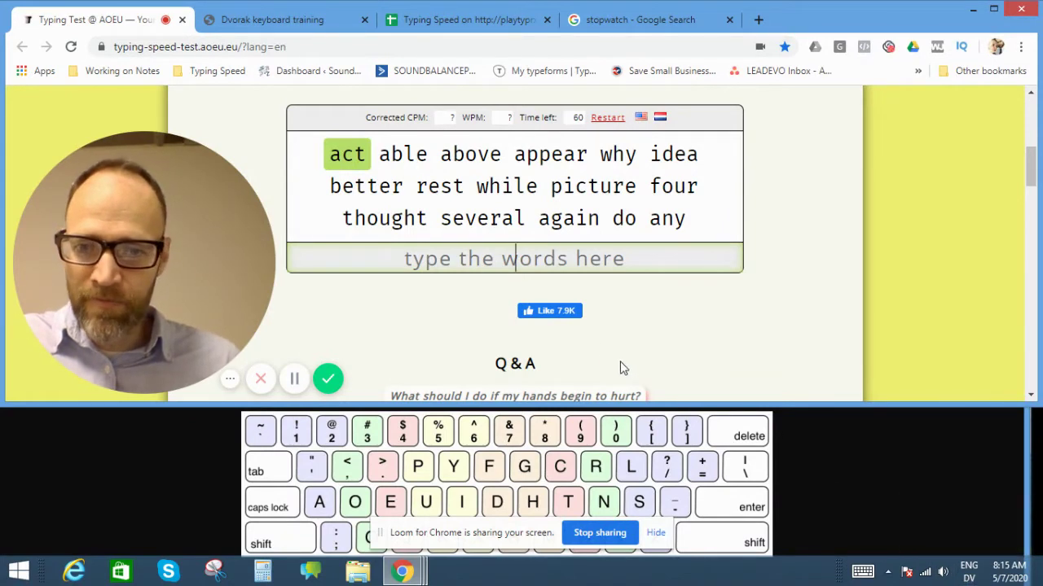
left_click_drag(519, 540, 929, 537)
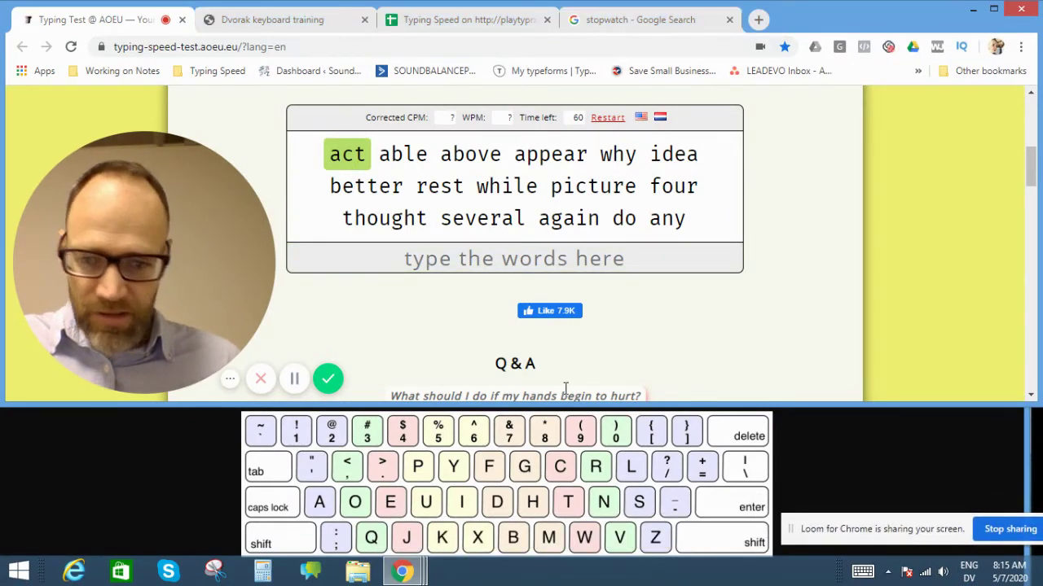
left_click(476, 263)
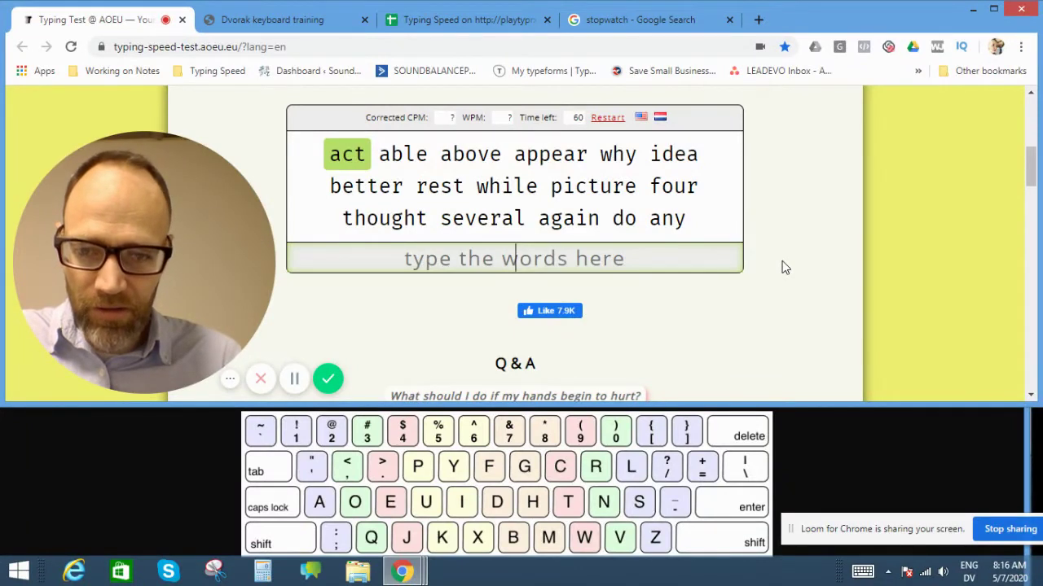
- Start the Dvorak typing test by entering "act able above appear", correcting the mistyped letters
type("act a")
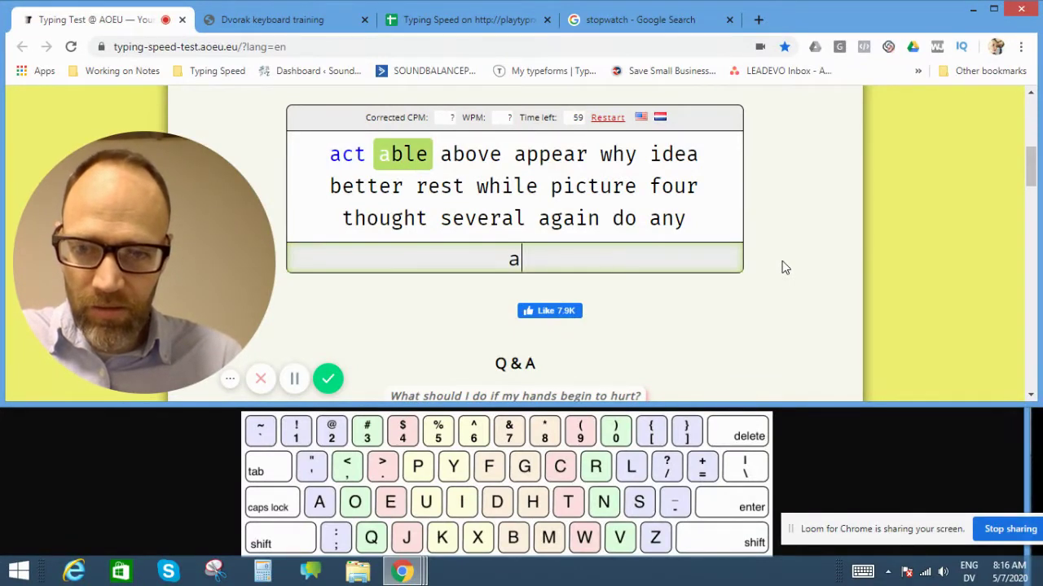
type("x")
key("BackSpace")
type("b")
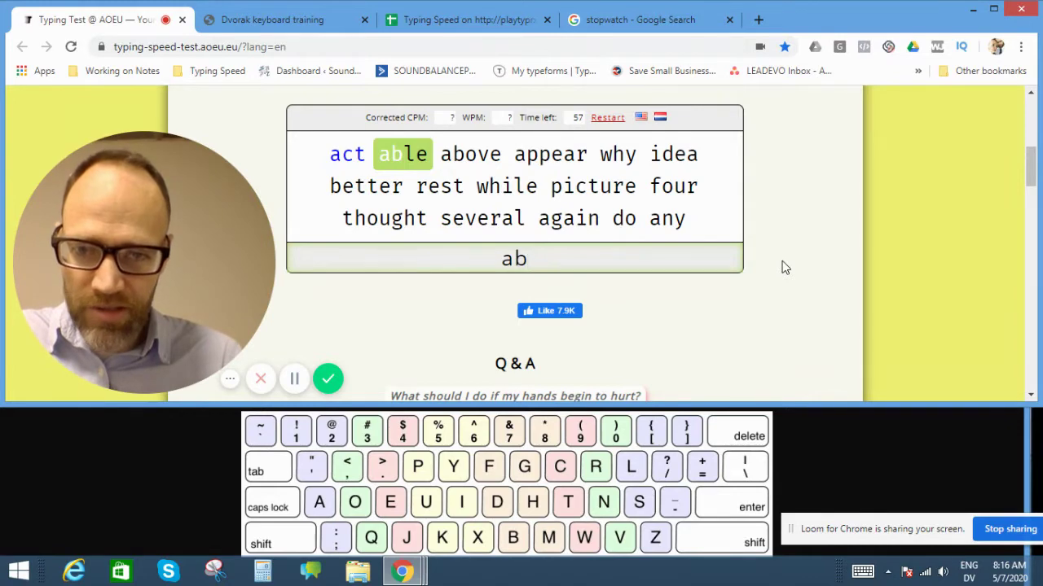
type("le a")
type("m")
key("BackSpace")
type("bove")
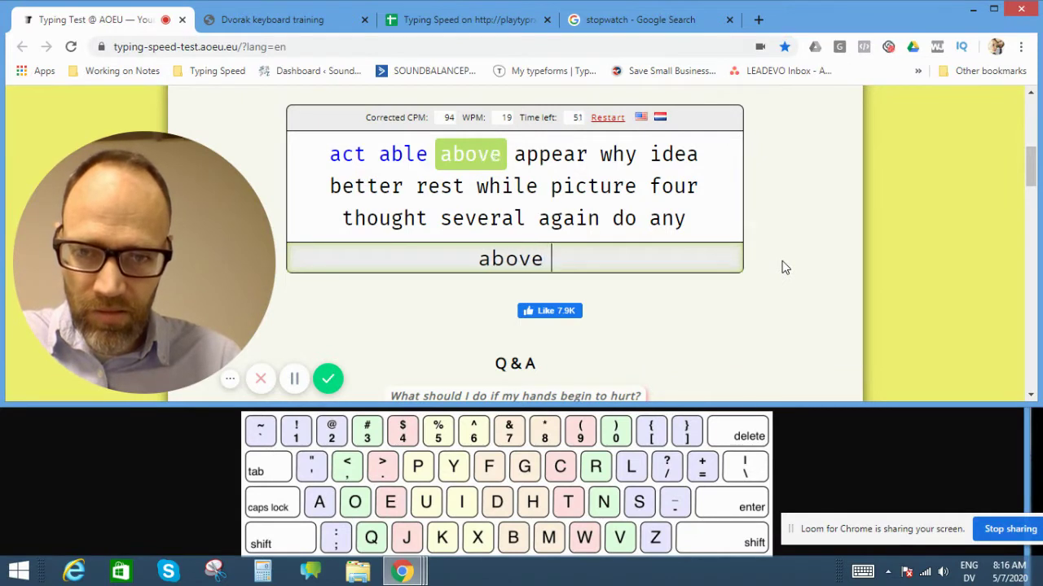
type(" alpp.a")
key("BackSpace")
key("BackSpace")
type("ear")
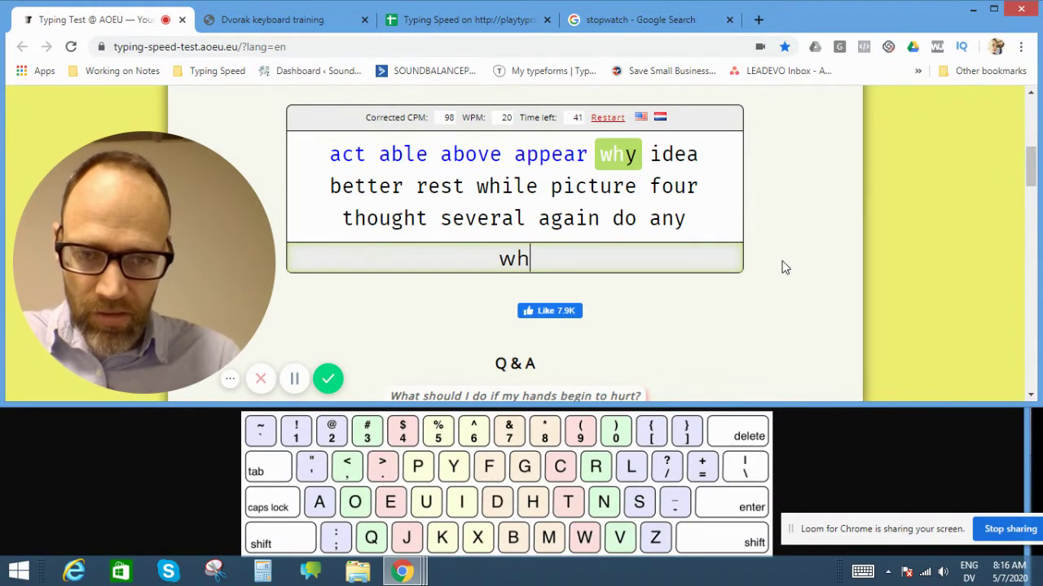
- Continue the Dvorak typing test with "why idea better rest", correcting the mistyped letter in "why"
type("whp")
key("BackSpace")
type("y")
key("space")
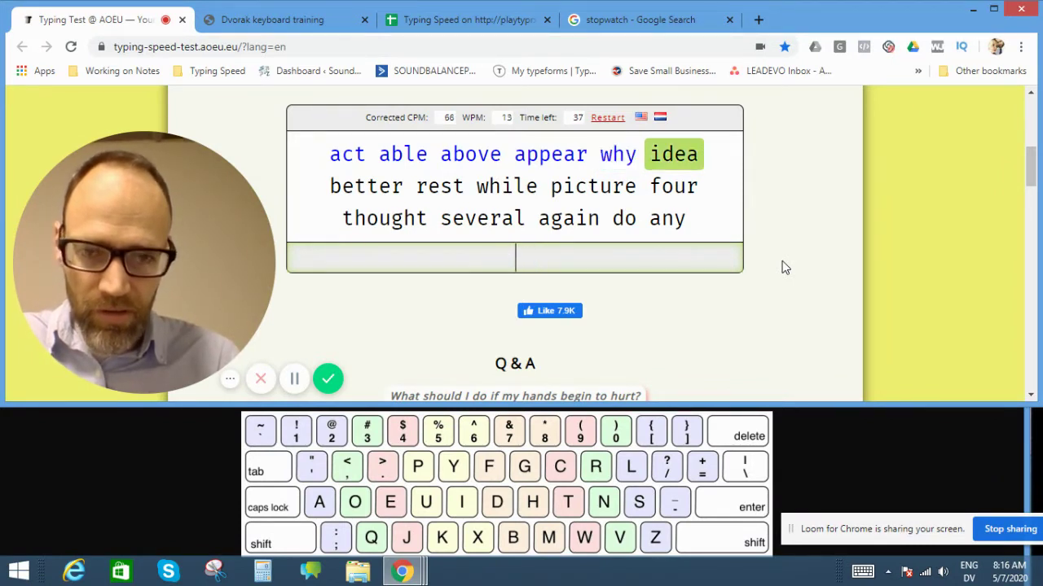
type("idea ")
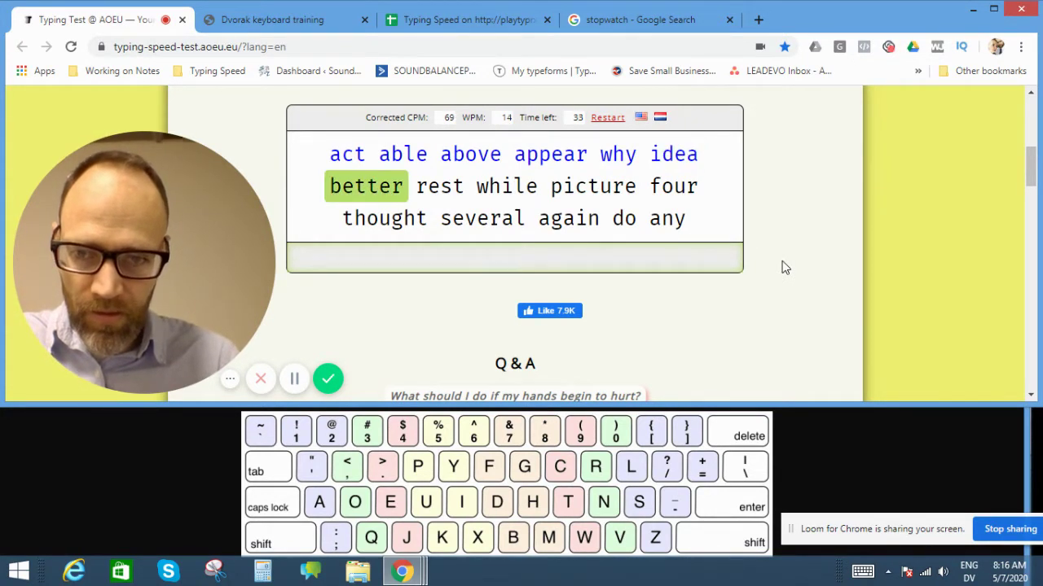
type("better rest")
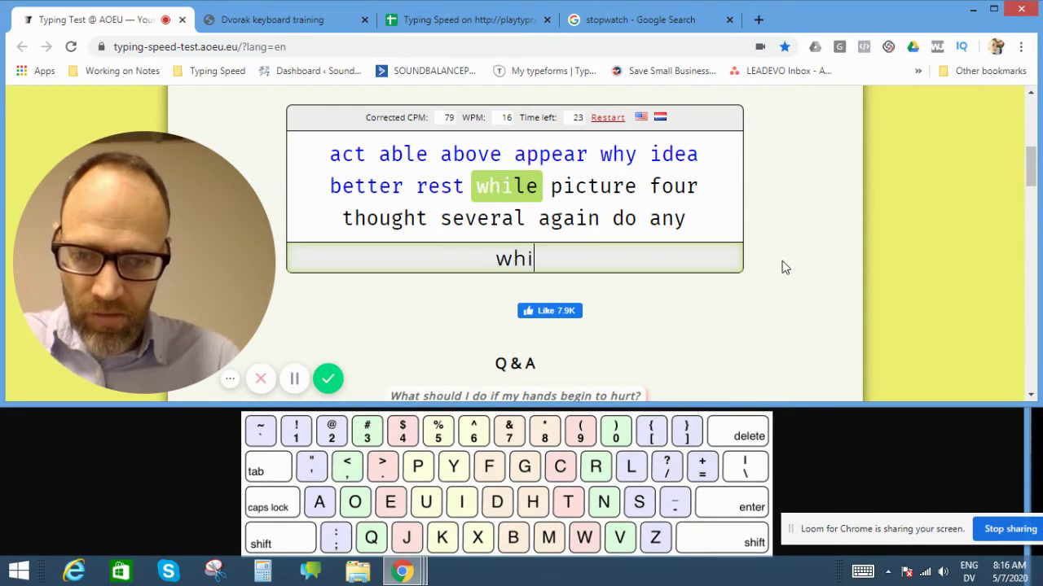
- Enter the words "while picture four thought" in the running Dvorak typing test
type("while ")
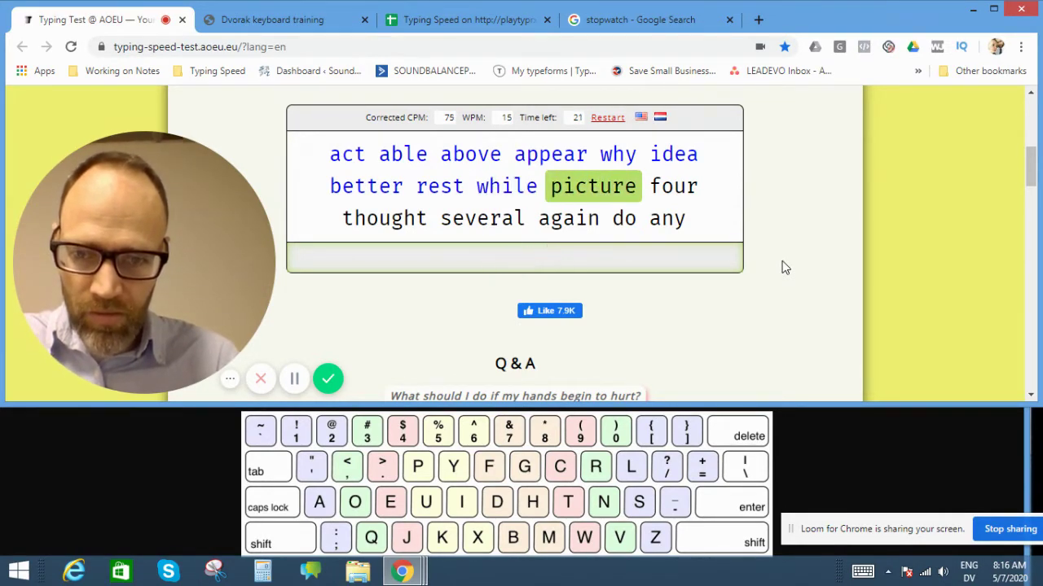
type("pictur")
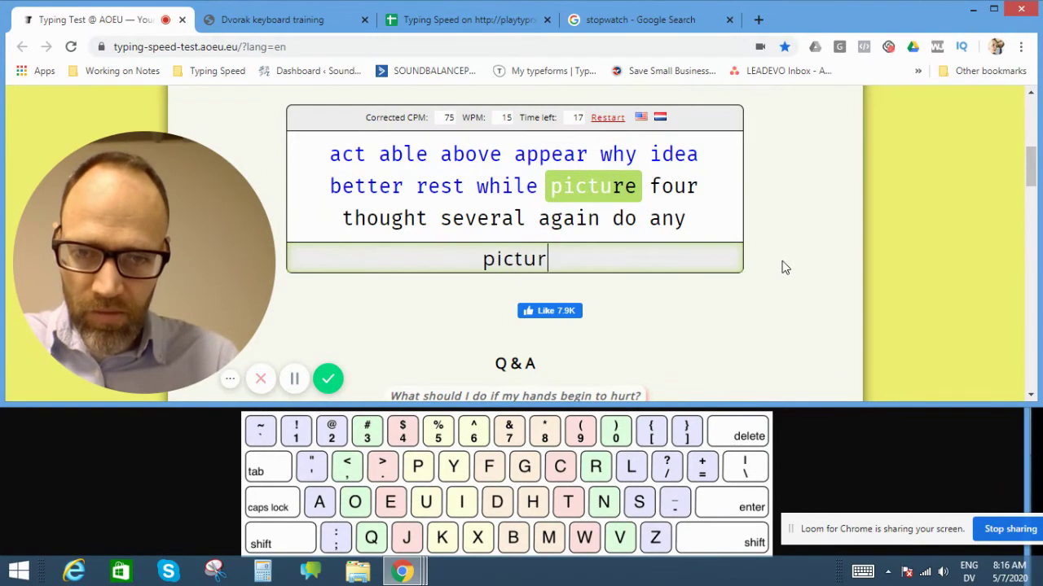
type("e ")
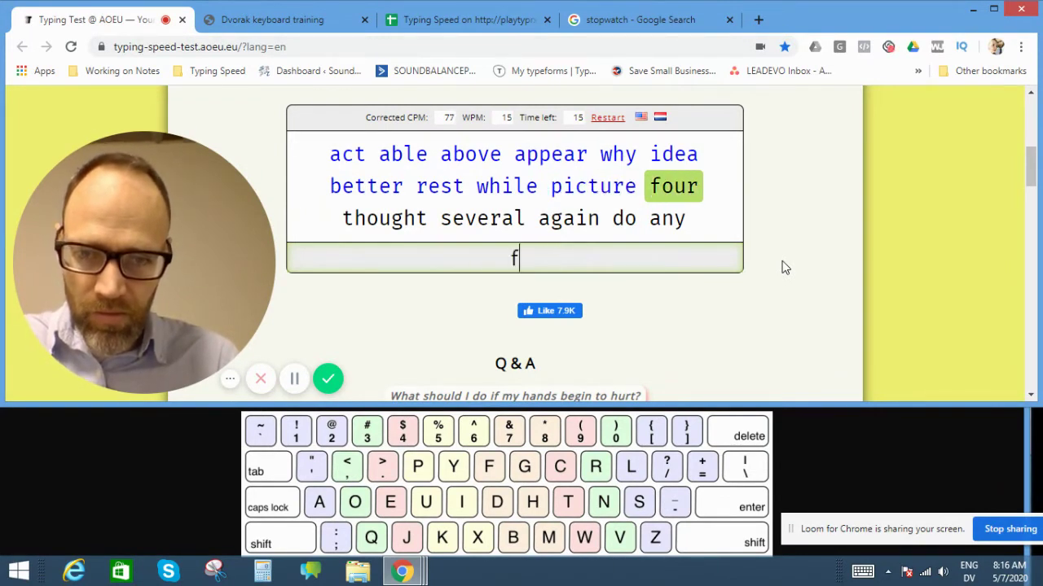
type("four tho")
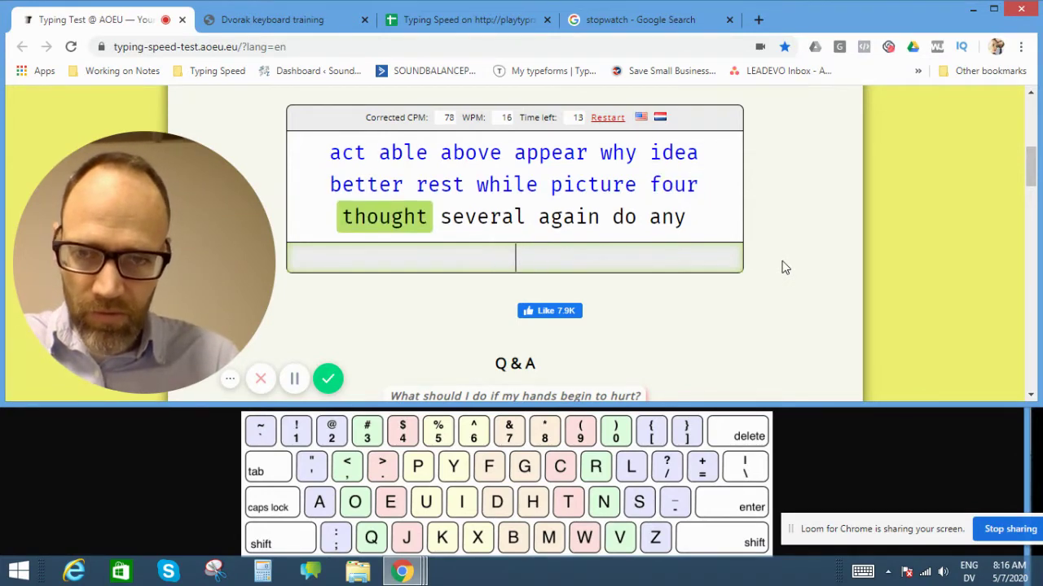
type("u")
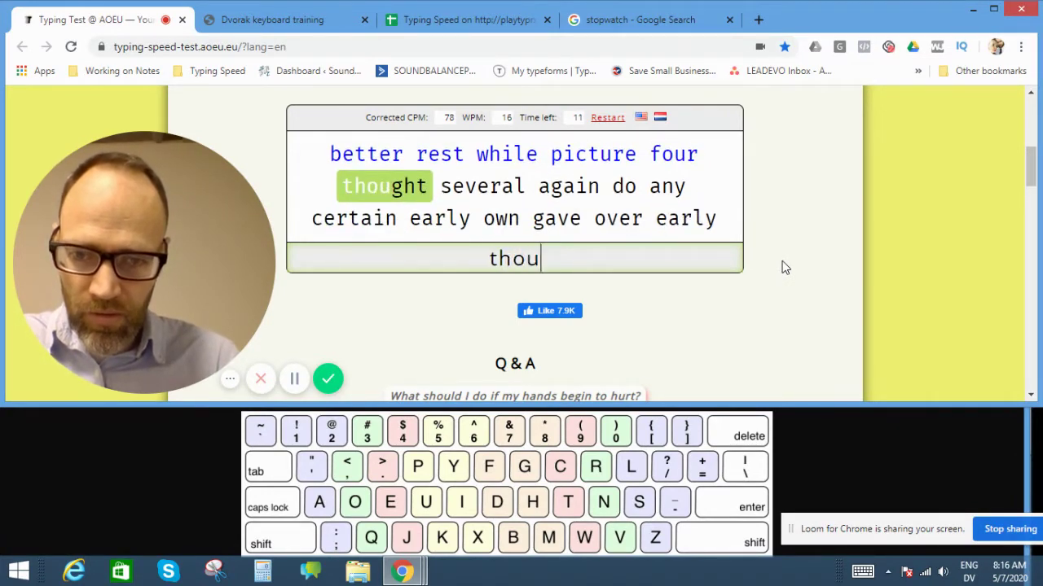
type("g")
type("ht ")
- Finish the timed Dvorak test by entering "several again", correcting the wrong last letter of "several"
type("se")
type("veras")
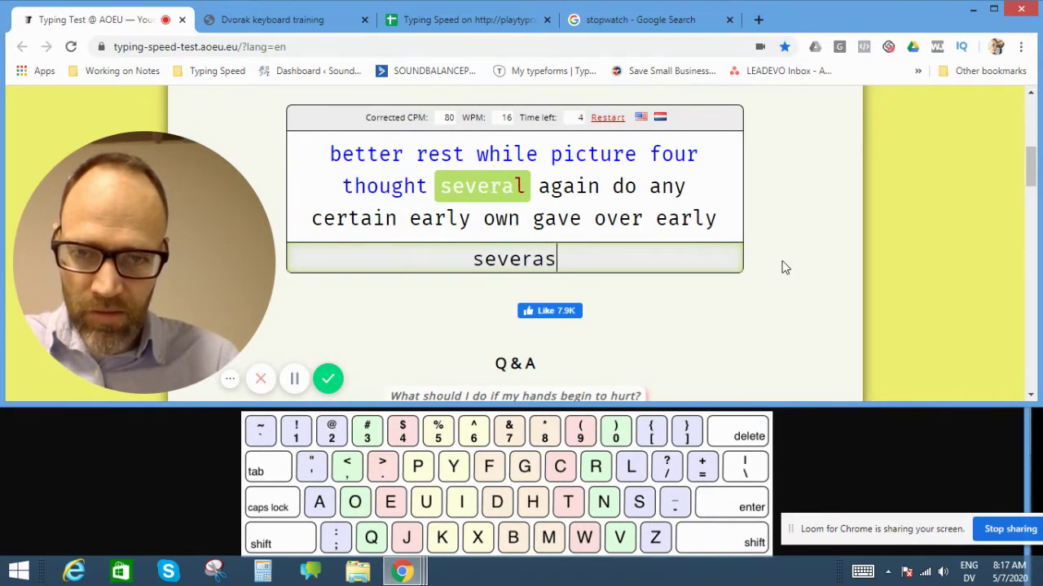
key("BackSpace")
type("l a")
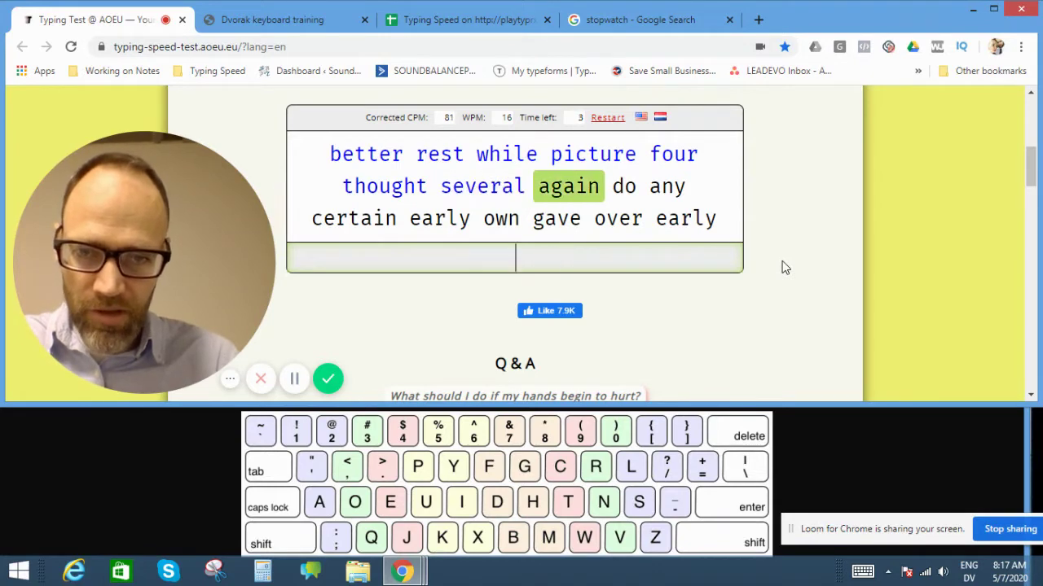
type("gain")
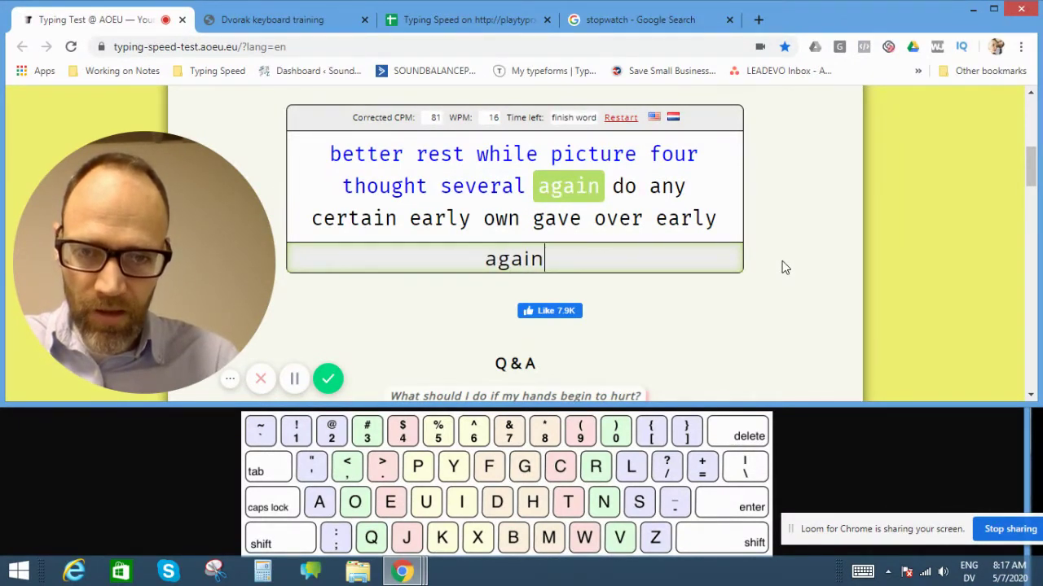
key("space")
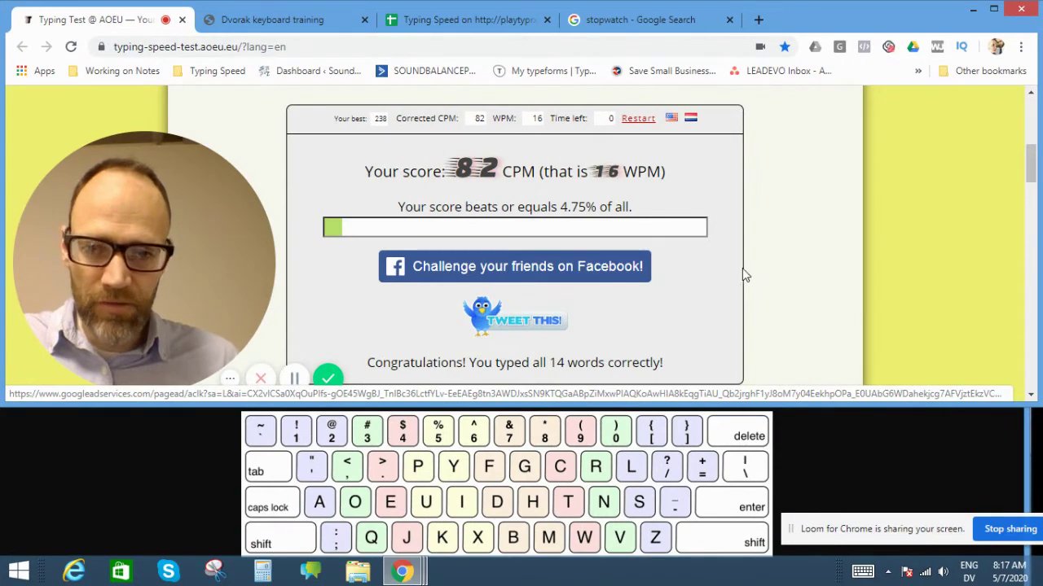
scroll(742, 268, "down", 2)
scroll(742, 267, "up", 2)
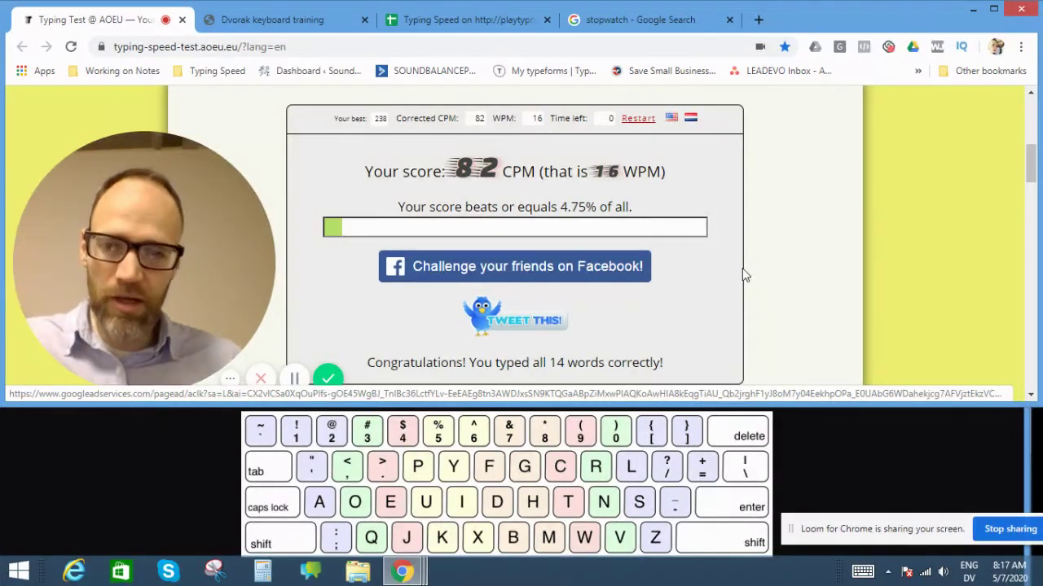
scroll(735, 270, "down", 1)
scroll(735, 270, "up", 1)
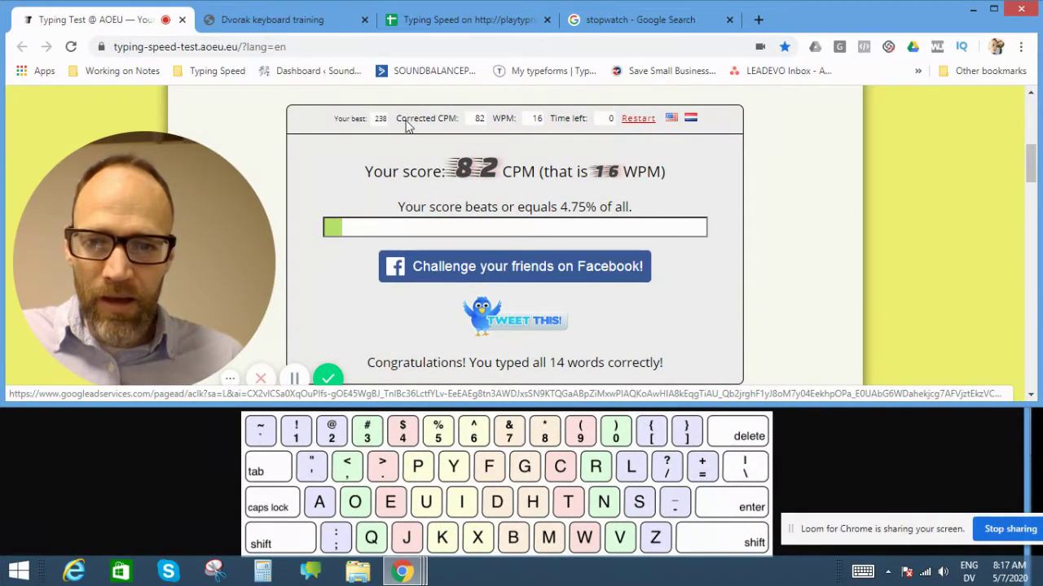
- Switch to the typing speed spreadsheet and record 82 in the CPM Dvorak column at row 104
left_click(432, 21)
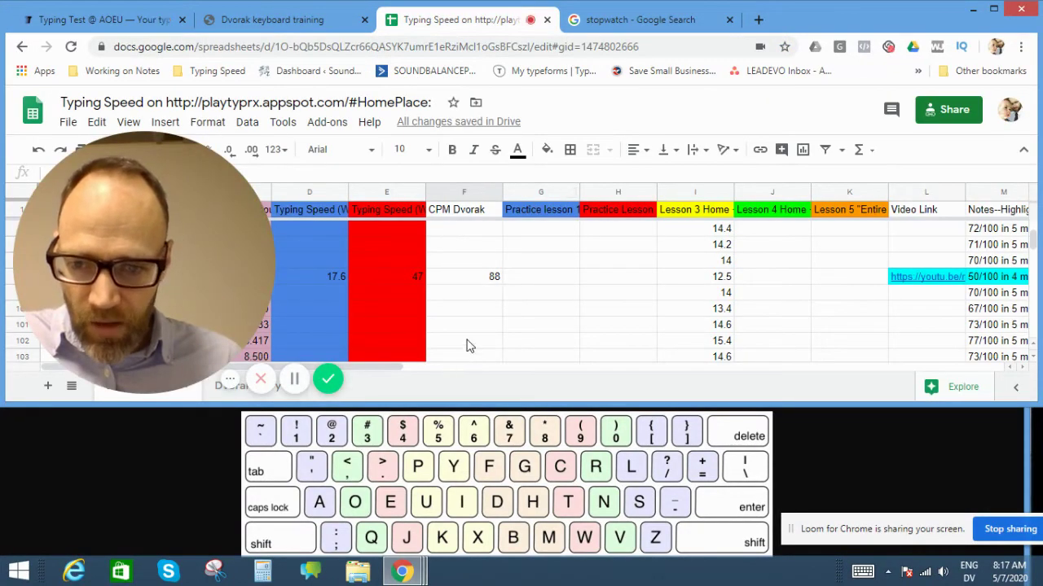
scroll(465, 337, "down", 1)
left_click(465, 340)
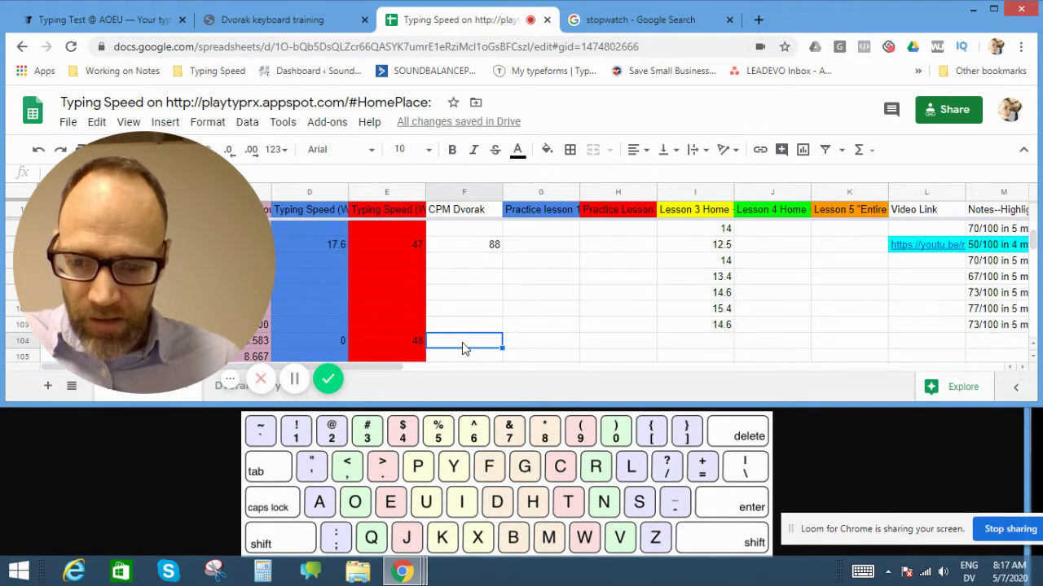
type("82")
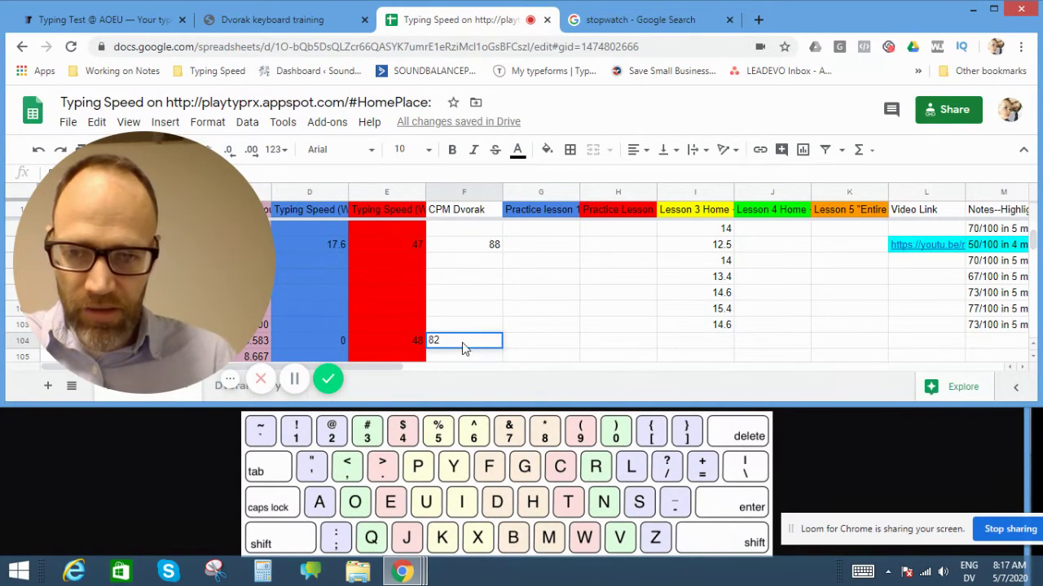
key("Return")
key("Up")
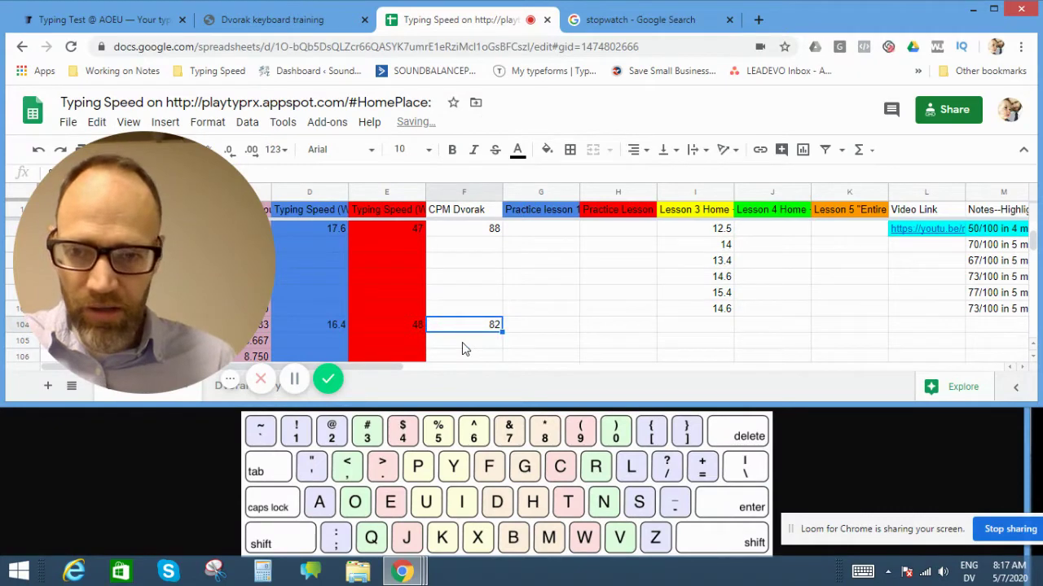
- Check the calculated Dvorak typing speed and the hours cells in row 104
key("Left")
key("Left")
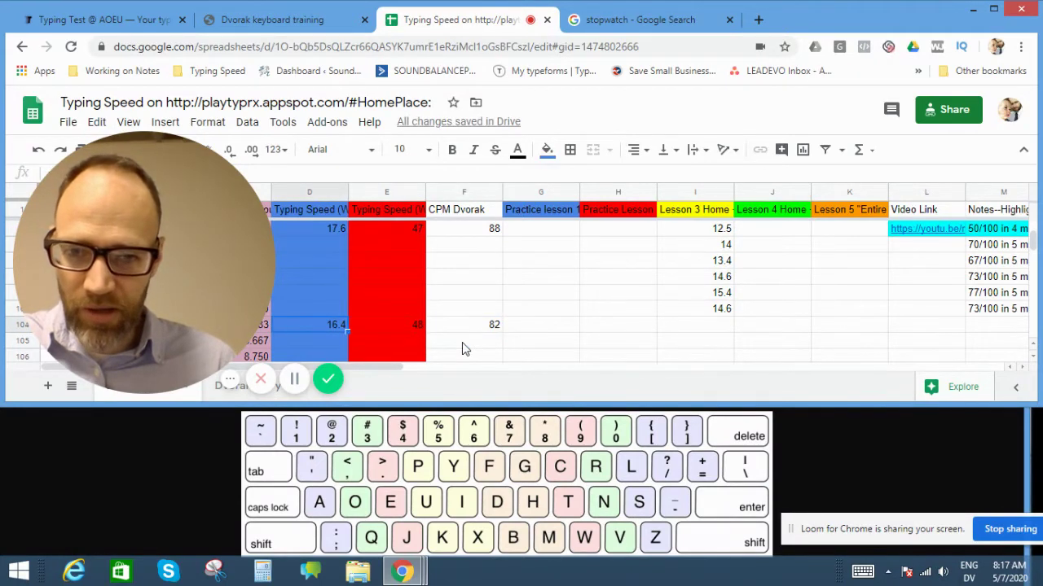
key("Left")
key("Left")
key("Right")
key("Right")
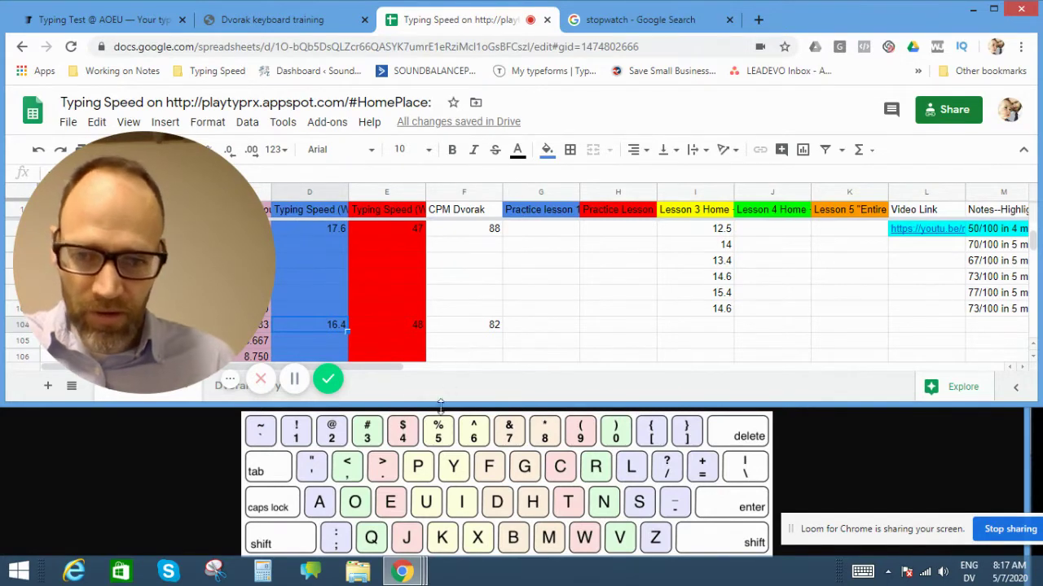
- Maximize the browser window and examine the Dvorak points in the Dvorak vs. Qwerty Without Punctuation chart
left_click(993, 9)
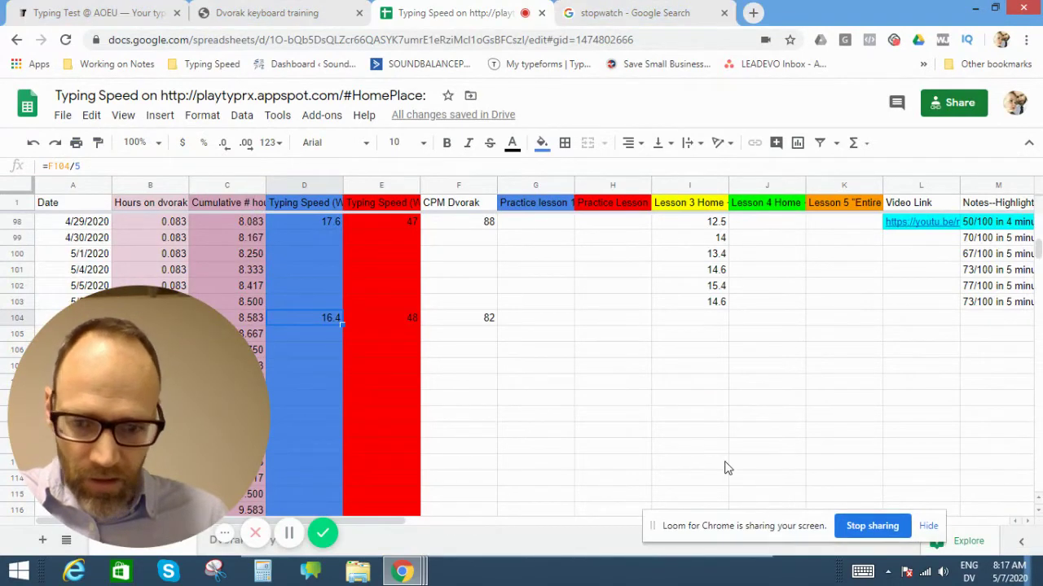
scroll(693, 415, "down", 1)
left_click(661, 413)
scroll(637, 440, "up", 1)
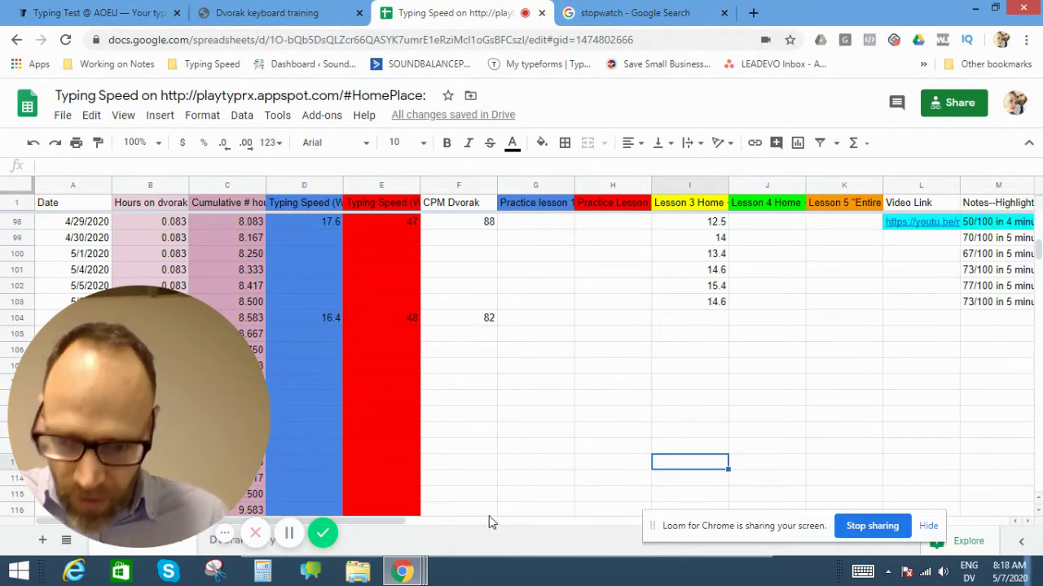
scroll(350, 529, "right", 5)
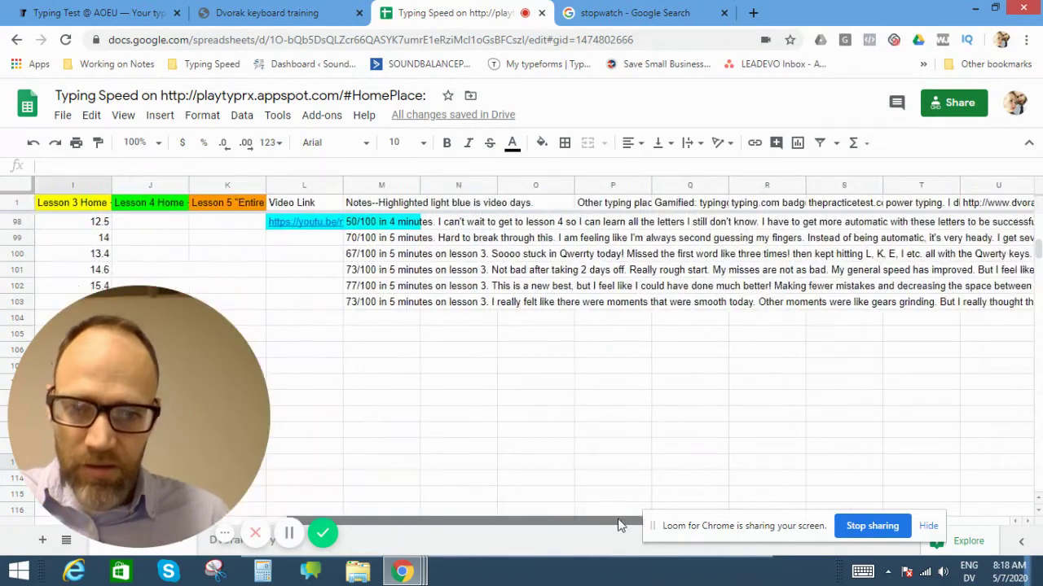
scroll(686, 388, "up", 6)
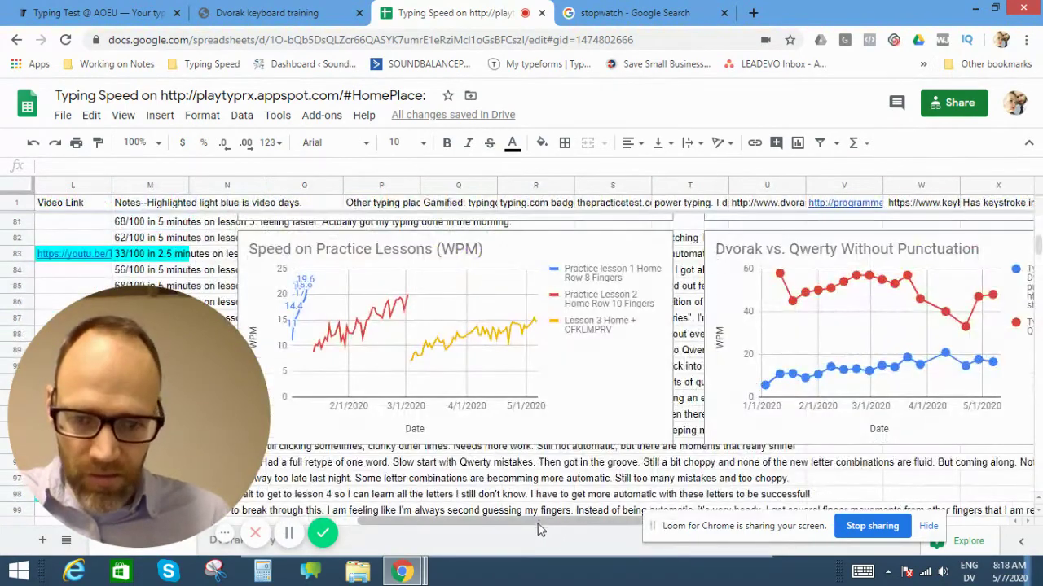
scroll(660, 521, "right", 3)
scroll(663, 525, "left", 1)
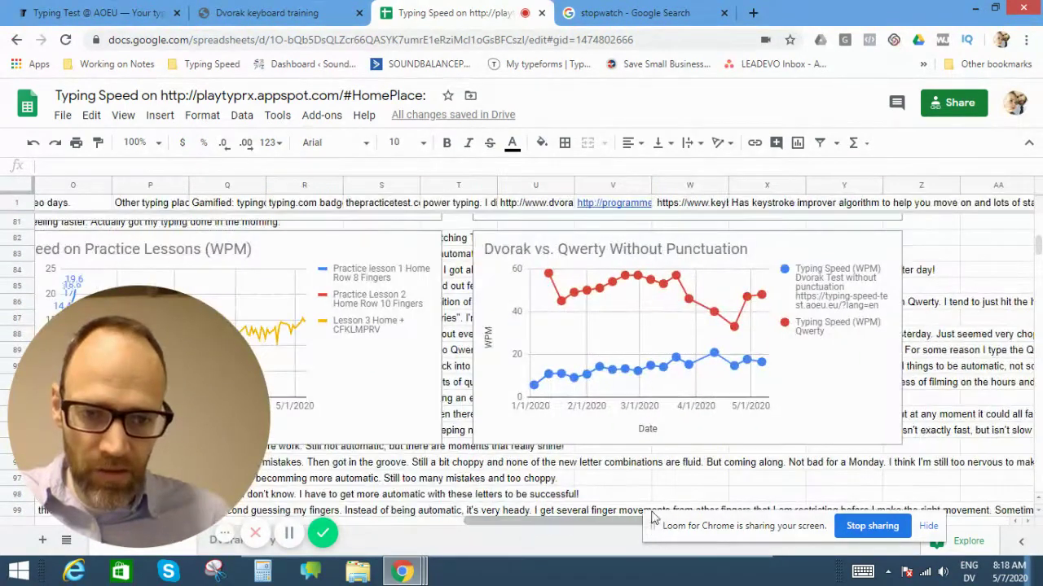
left_click(716, 361)
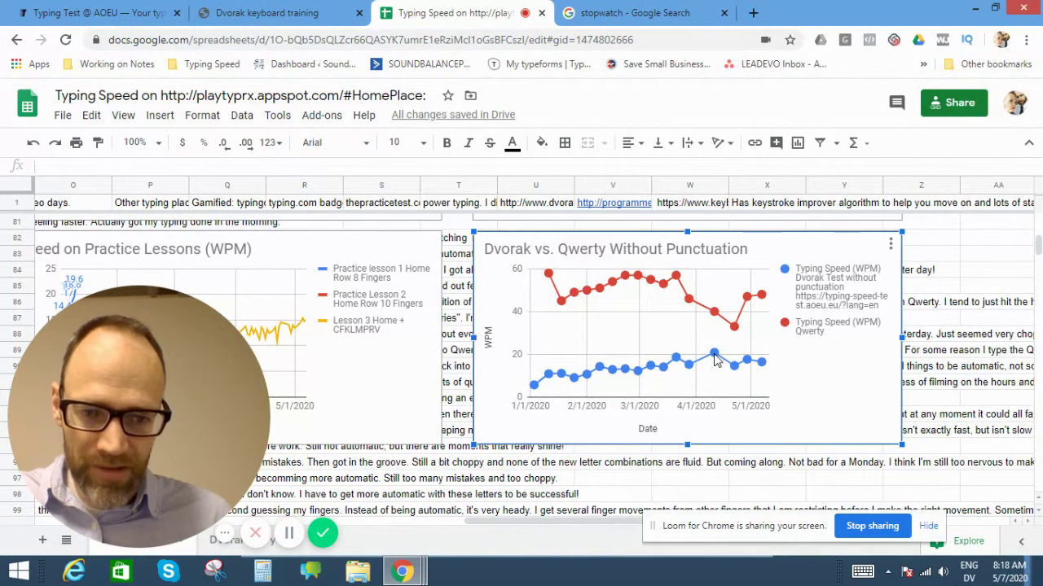
mouse_move(715, 361)
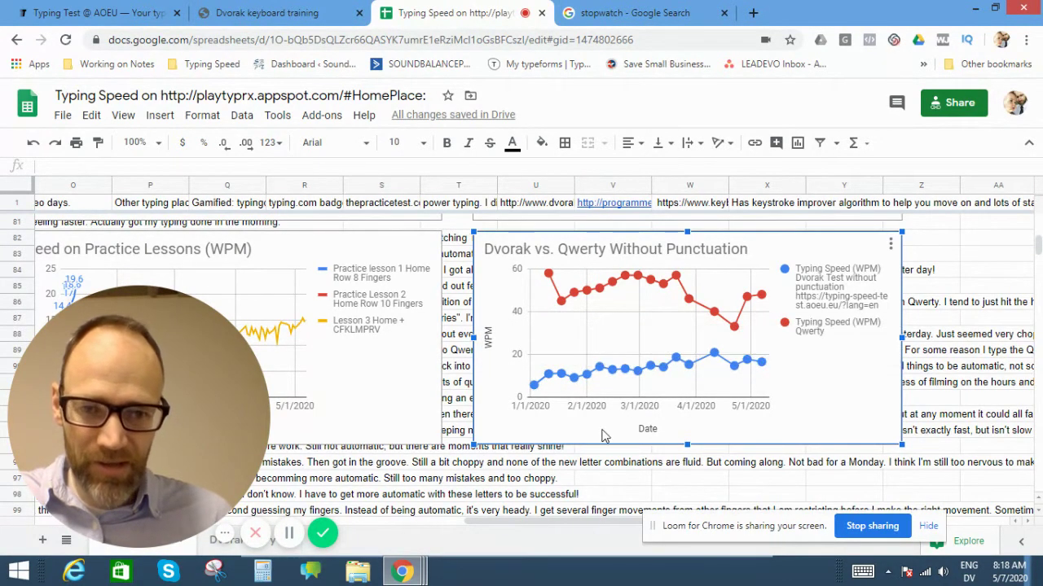
- Compare the Speed on Practice Lessons chart with the Dvorak vs. Qwerty chart and the lesson notes
scroll(570, 456, "down", 1)
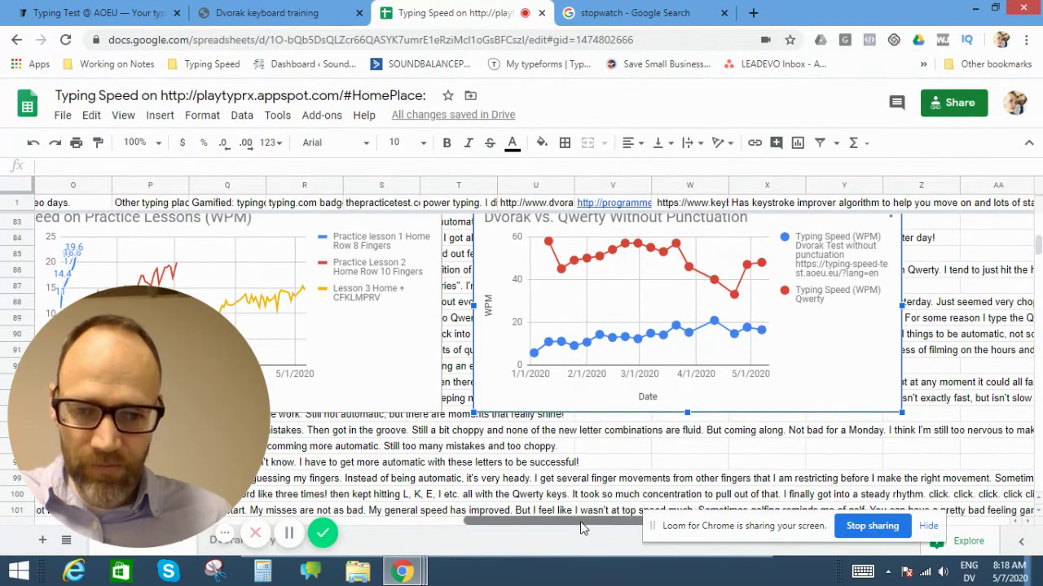
scroll(571, 521, "left", 3)
scroll(470, 506, "left", 2)
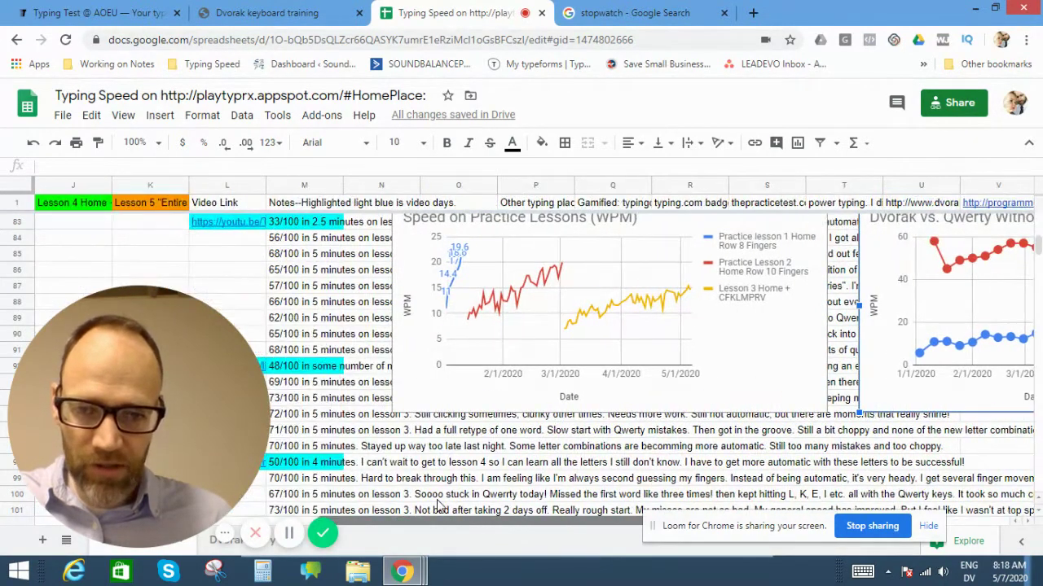
scroll(416, 507, "left", 1)
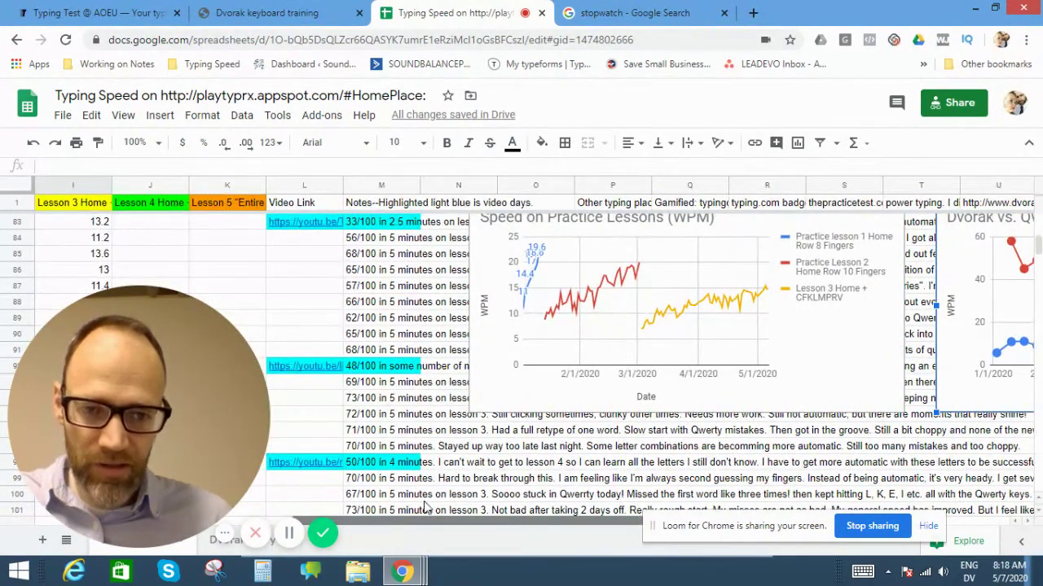
scroll(440, 507, "right", 3)
scroll(505, 505, "right", 1)
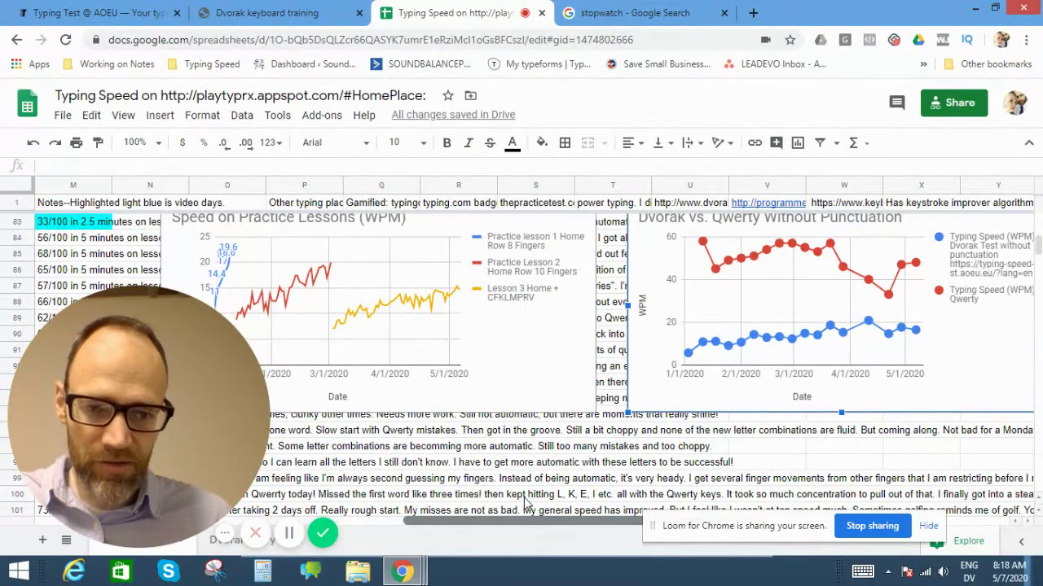
scroll(636, 419, "up", 2)
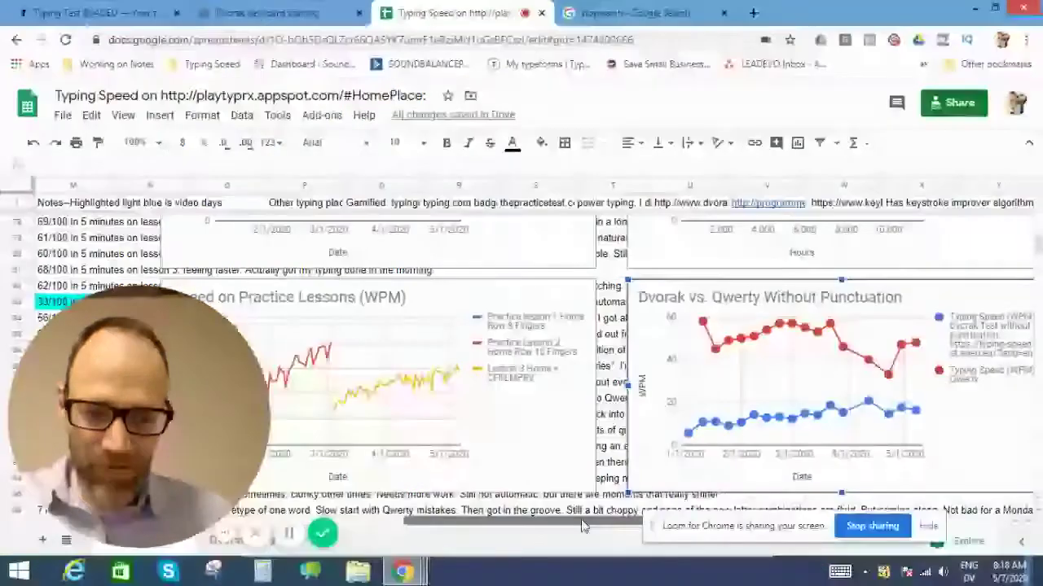
- View the latest lesson 3 practice note in row 103 and return to the AOEU typing test page
left_click_drag(582, 519, 454, 532)
scroll(415, 465, "down", 3)
scroll(413, 463, "down", 2)
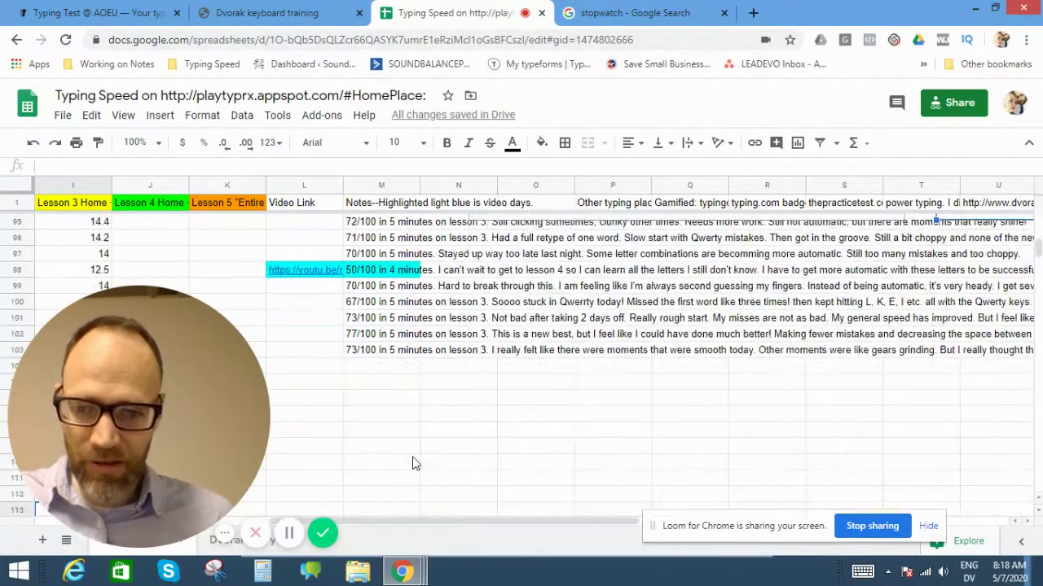
left_click(372, 355)
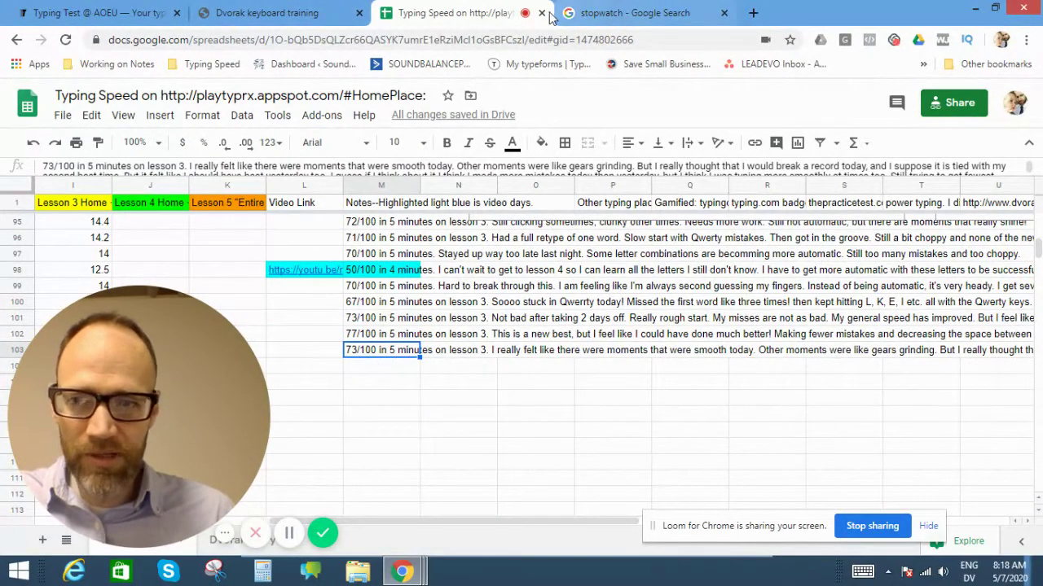
left_click(114, 15)
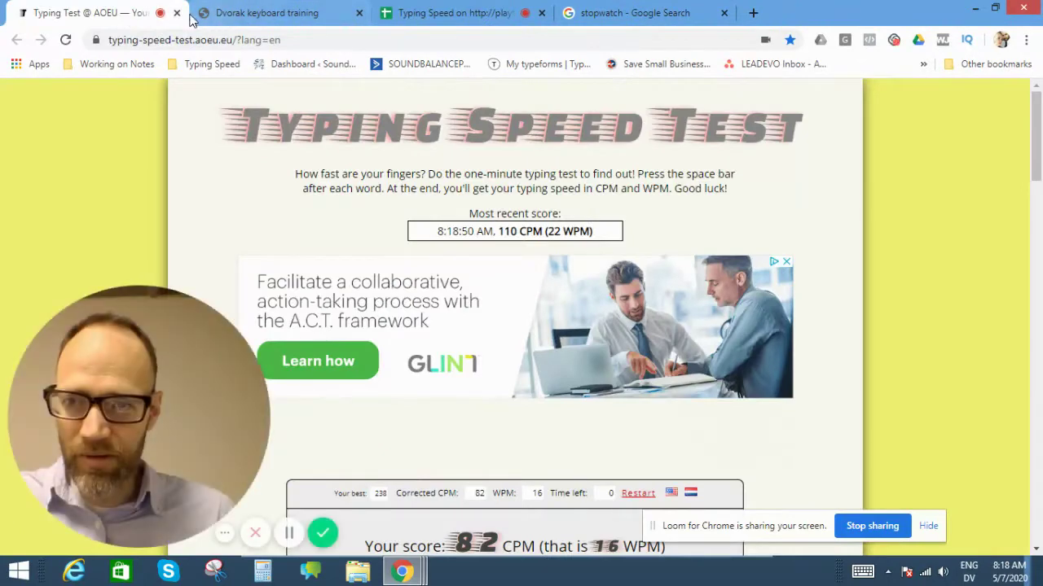
- Load lesson 3 (Home row + C, F, K, L, M, P, R, V) in the Dvorak keyboard training and view its words and keyboard diagram together
left_click(277, 15)
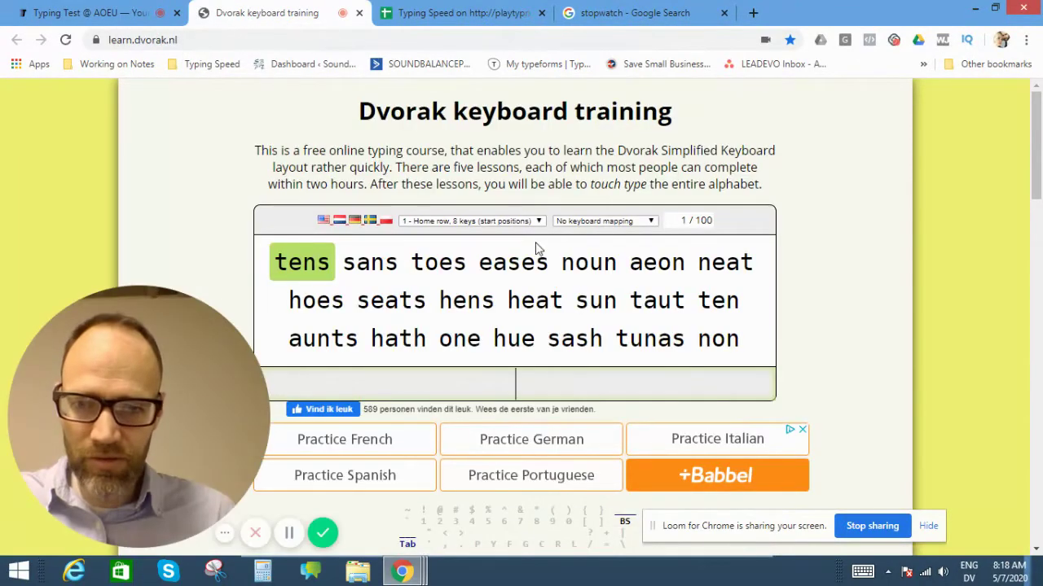
left_click(531, 221)
left_click(475, 289)
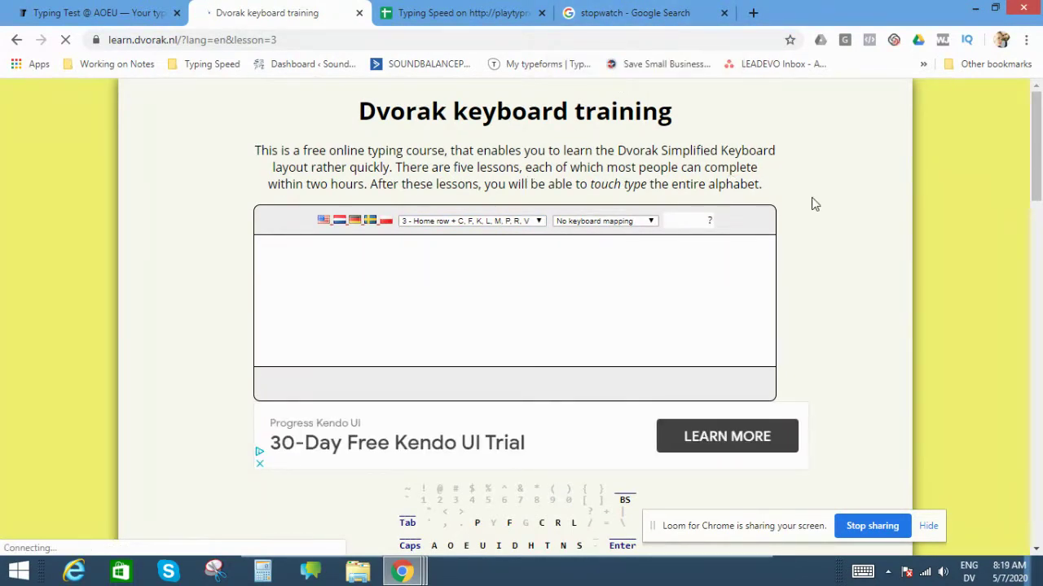
scroll(811, 204, "down", 1)
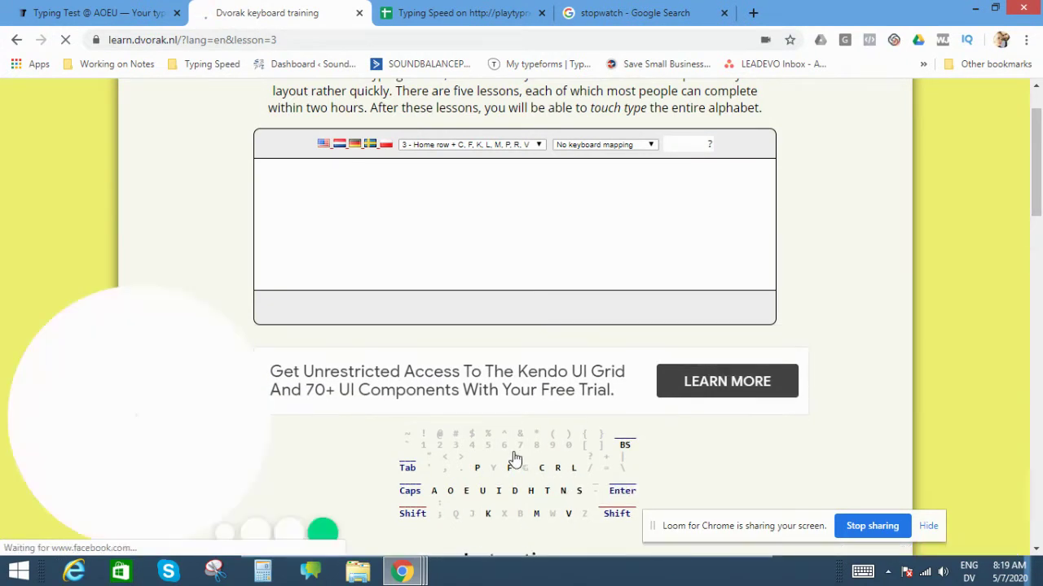
scroll(521, 473, "down", 1)
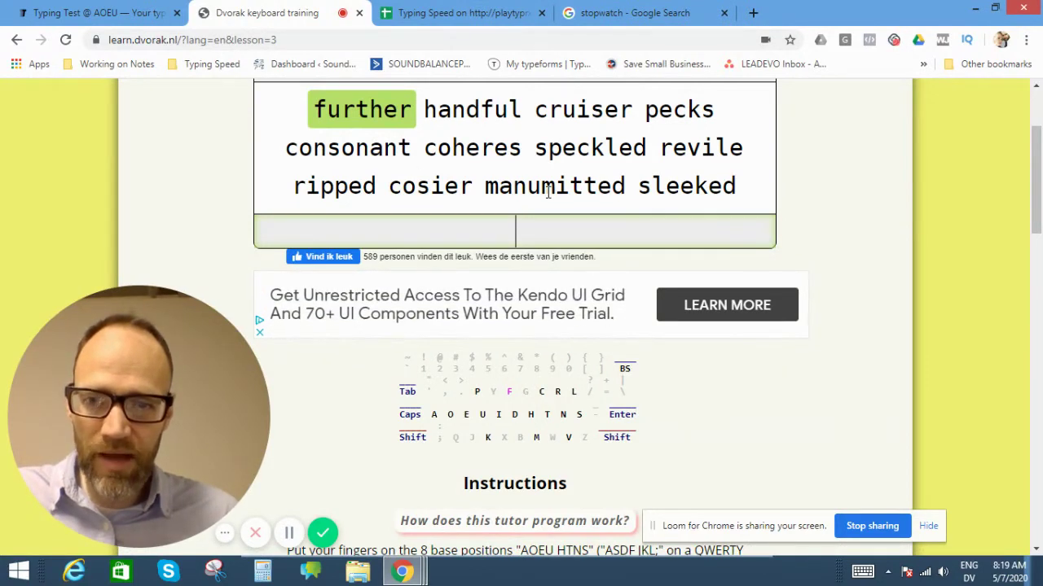
scroll(750, 293, "up", 1)
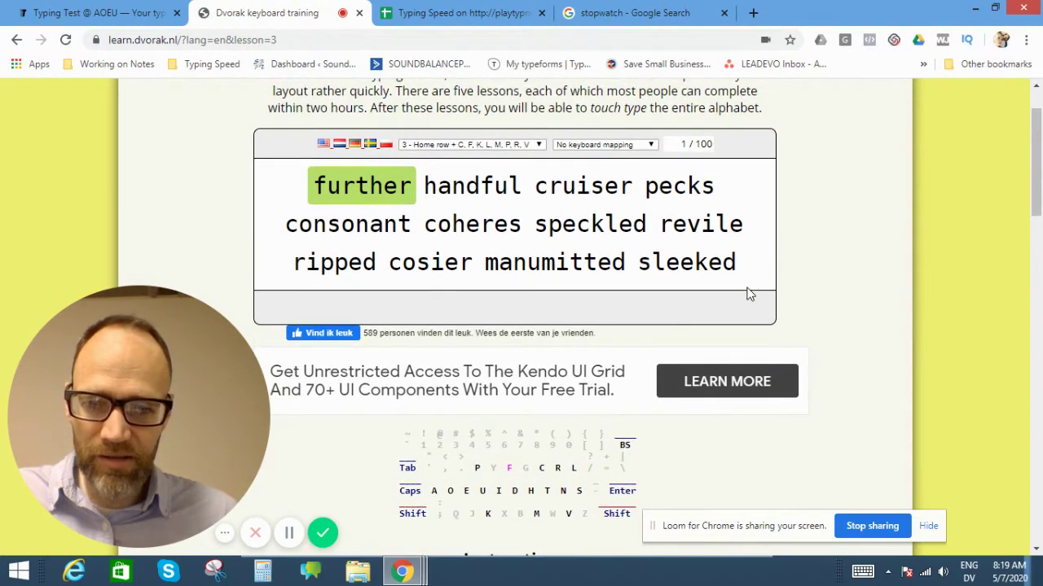
scroll(749, 294, "down", 1)
scroll(750, 293, "up", 1)
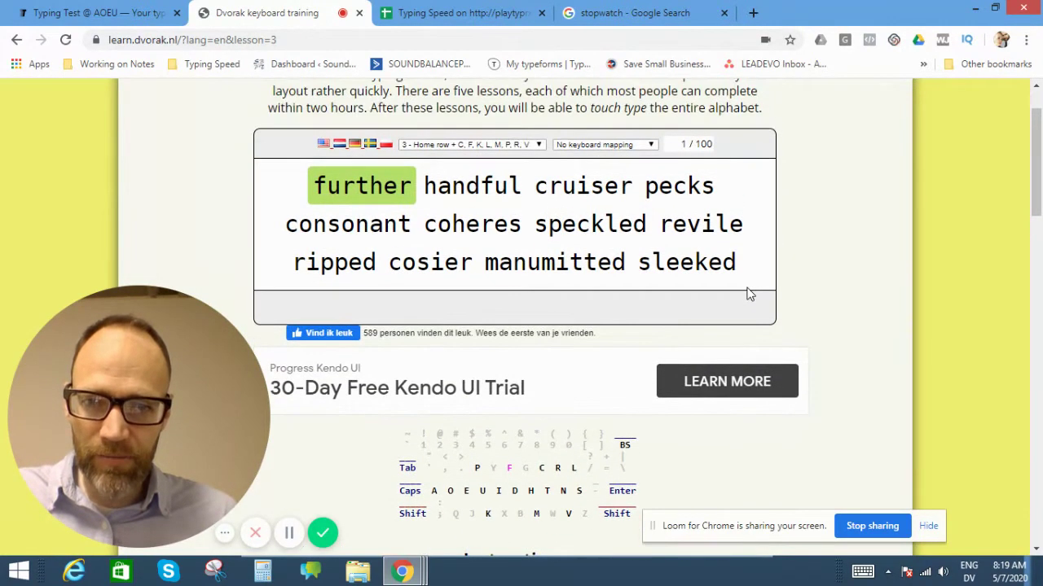
scroll(749, 294, "down", 1)
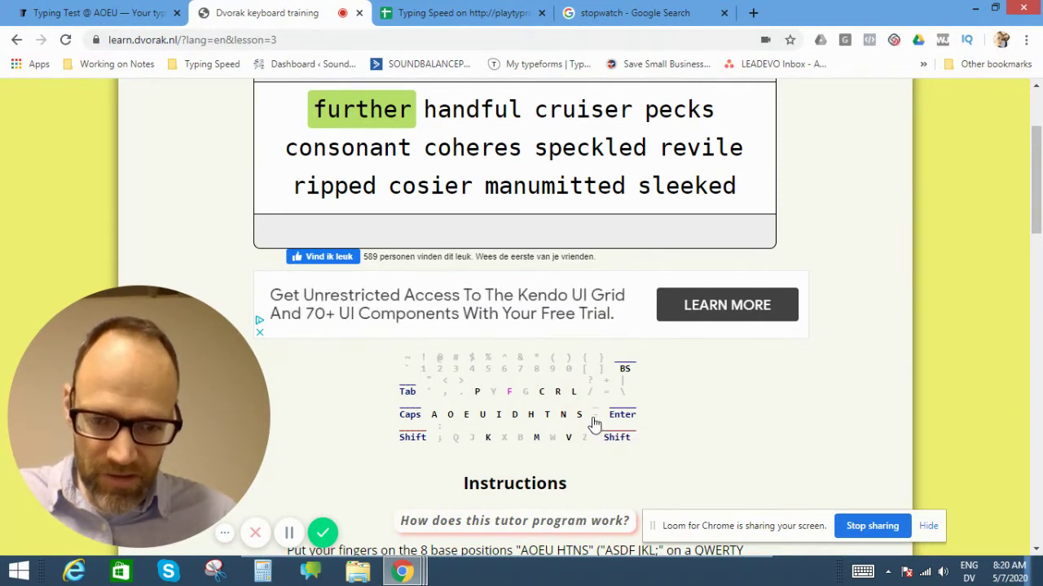
left_click(612, 13)
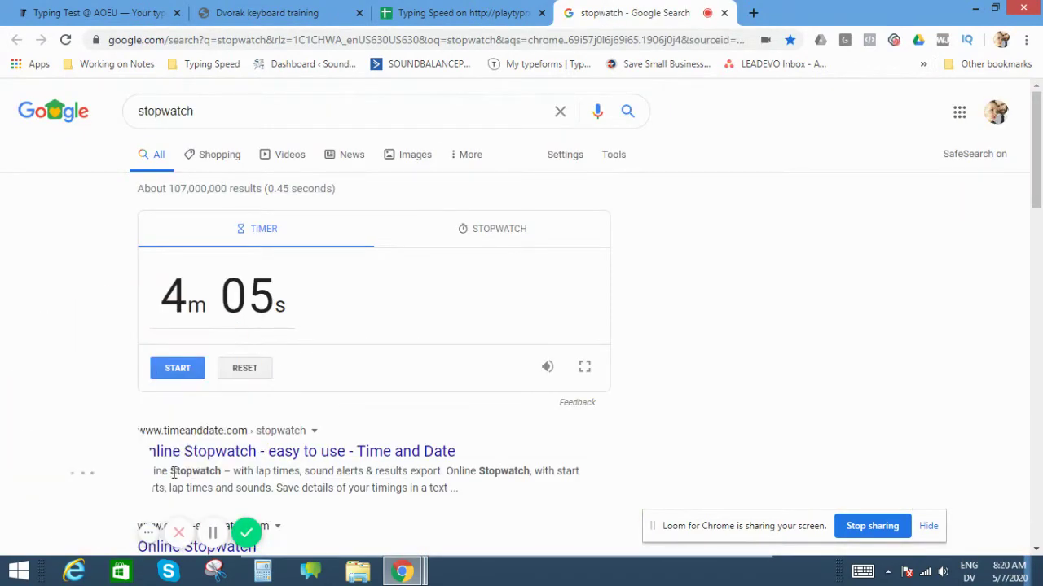
left_click(187, 374)
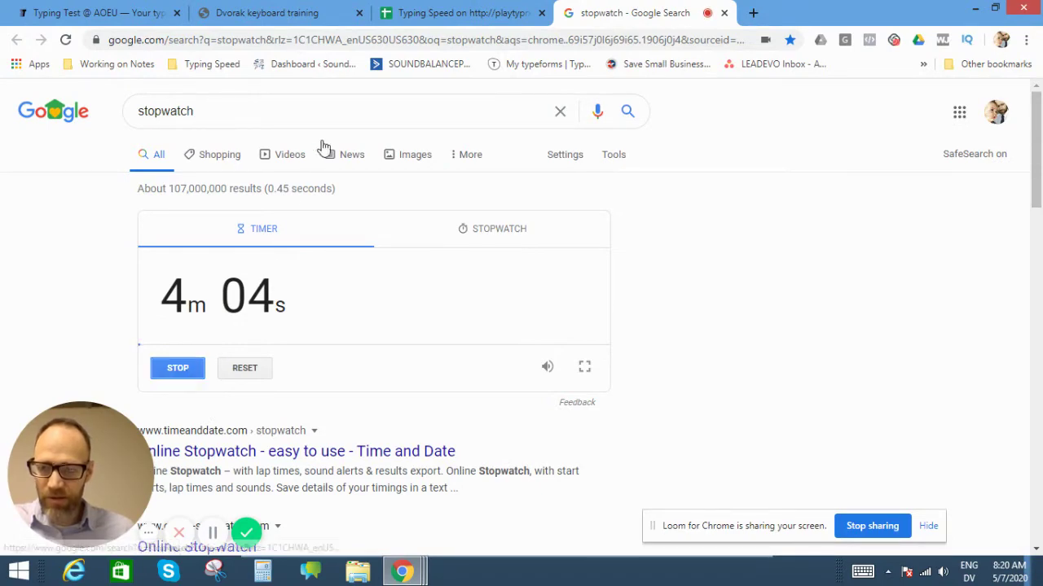
left_click(142, 13)
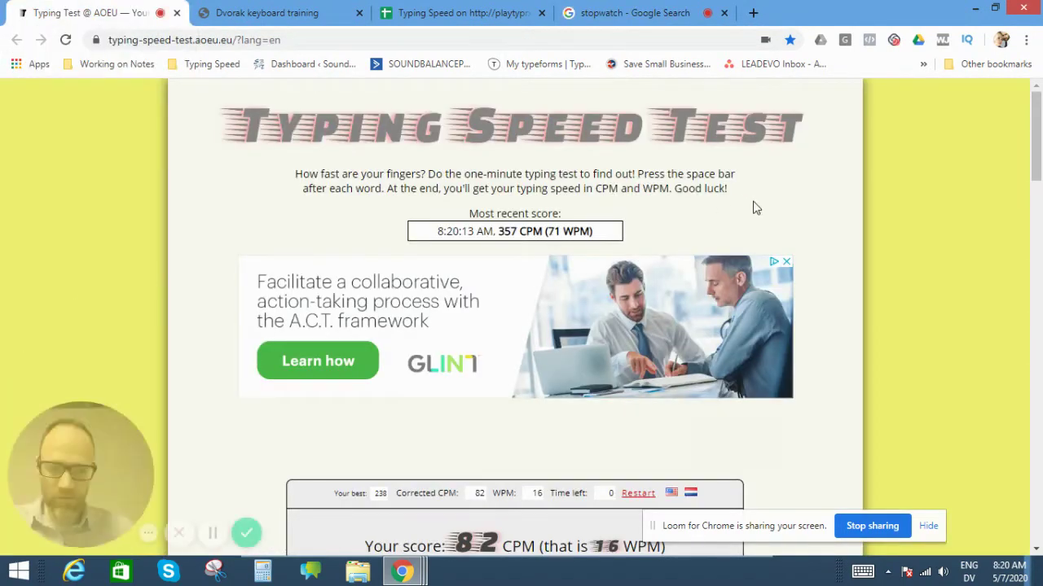
scroll(753, 208, "down", 3)
scroll(753, 207, "up", 5)
left_click(257, 13)
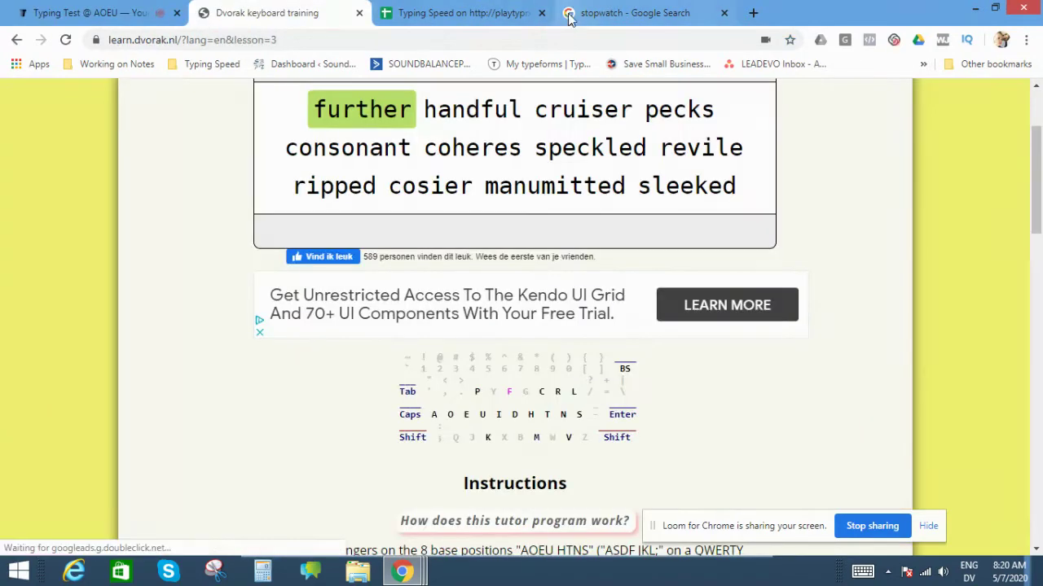
left_click(607, 13)
left_click(241, 368)
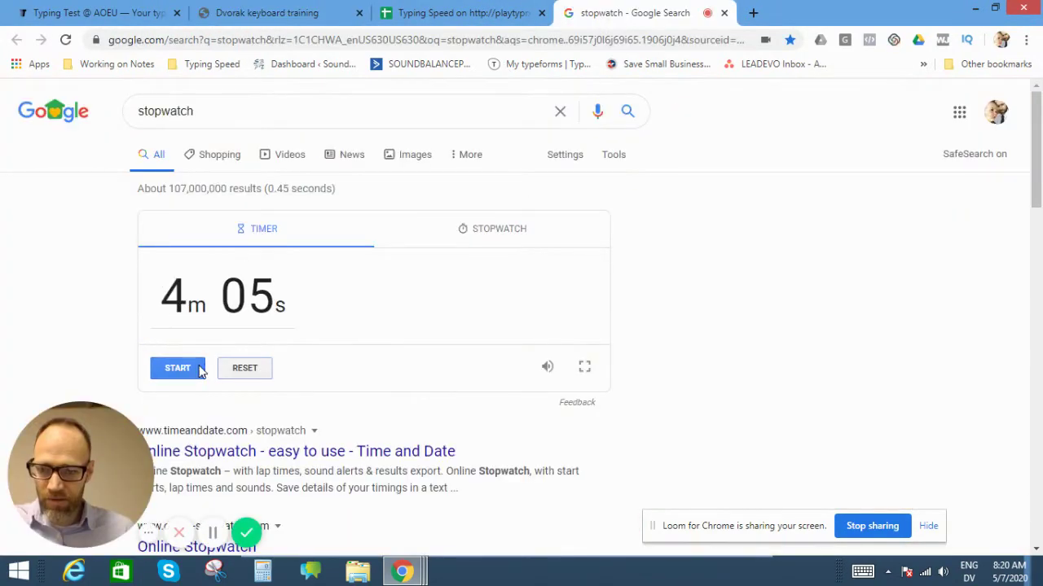
left_click(194, 368)
left_click(261, 16)
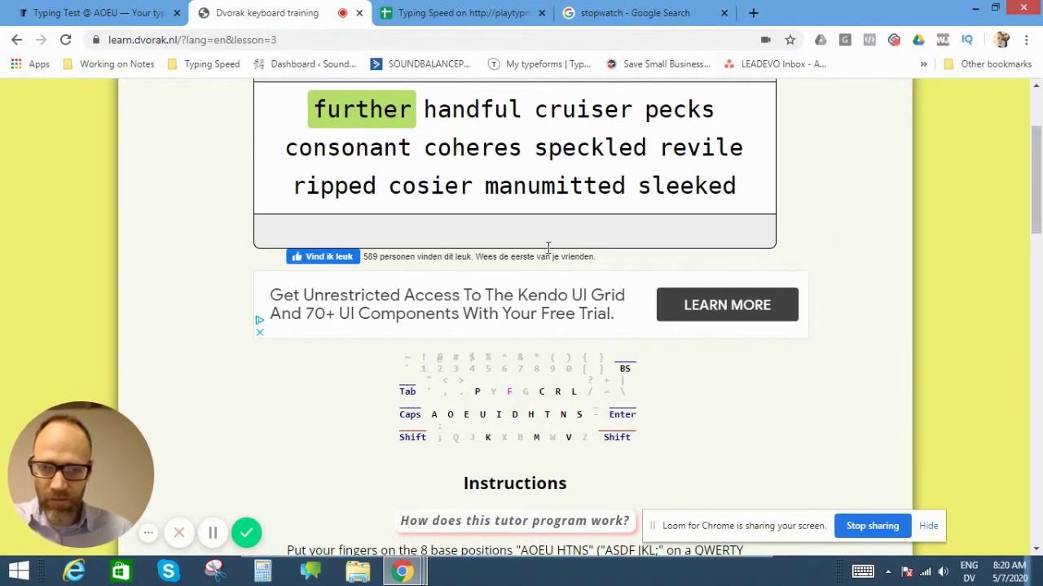
- Reset the Google timer to 4 min 5 s, start it and return to the Dvorak lesson 3 exercise
left_click(645, 14)
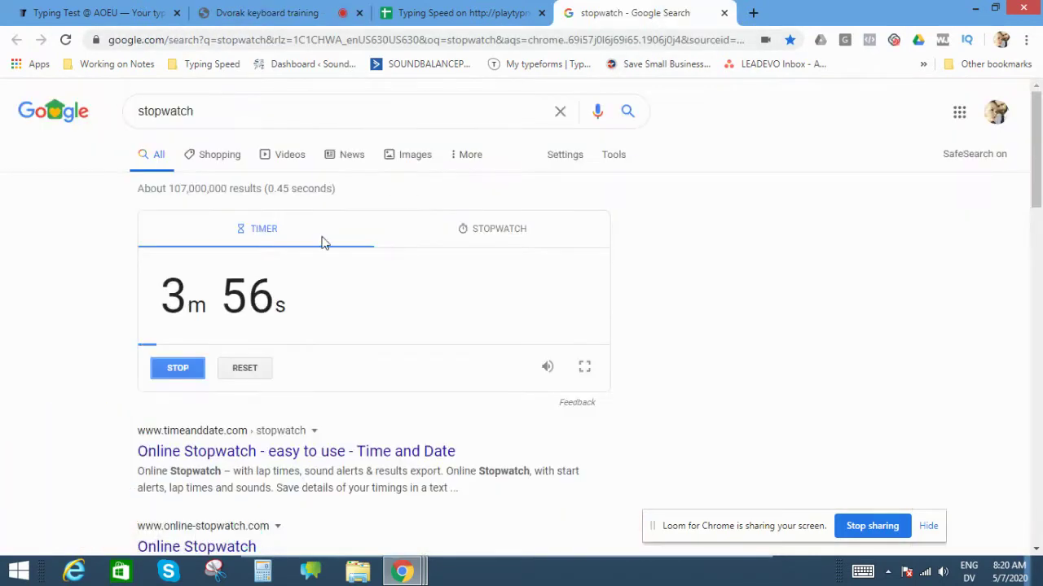
left_click(244, 368)
left_click(177, 369)
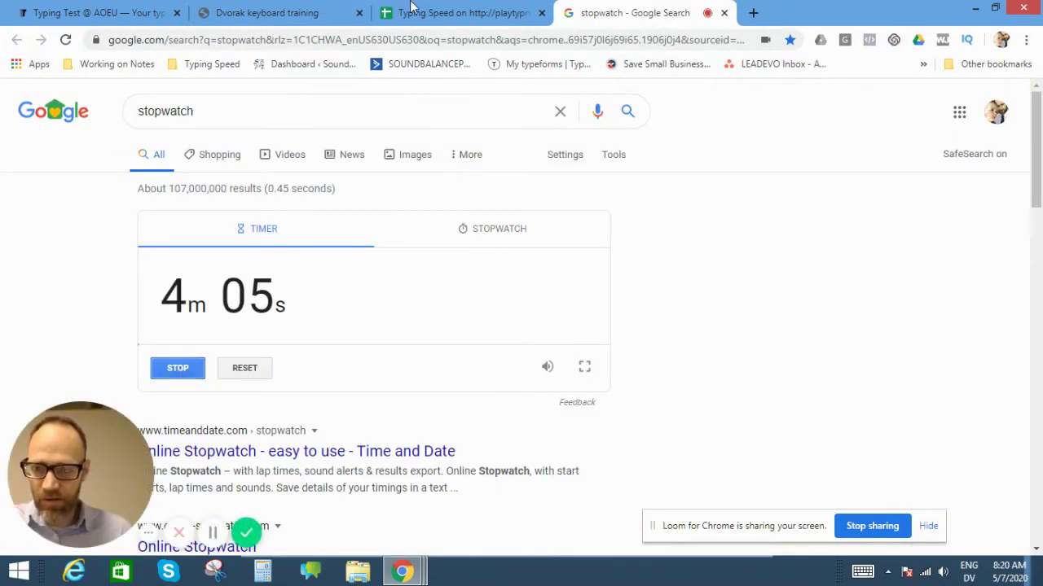
left_click(274, 13)
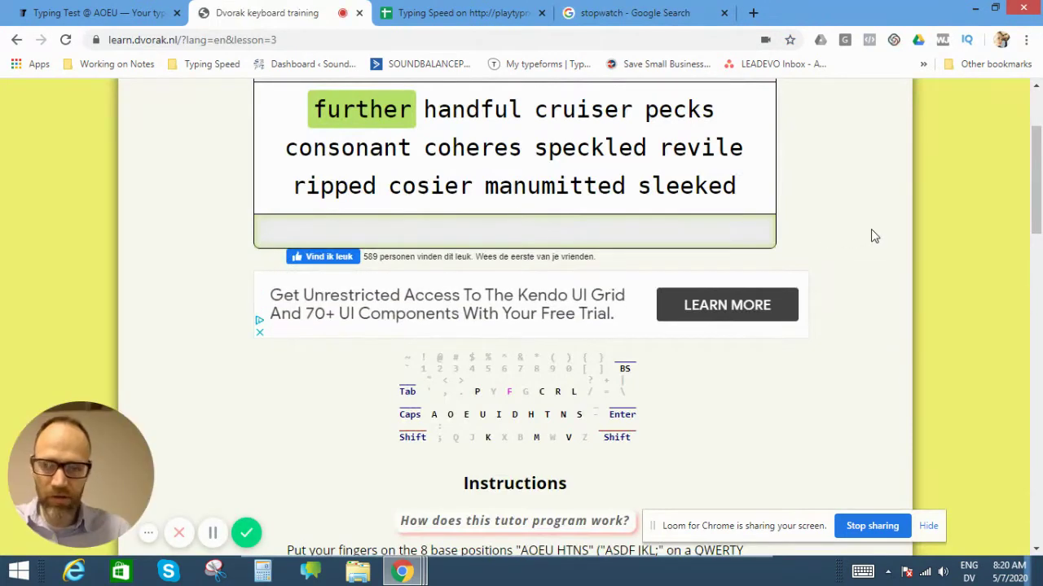
- Enter the first lesson 3 practice words "further handful" and begin "cruiser", correcting mistyped letters
type("fur")
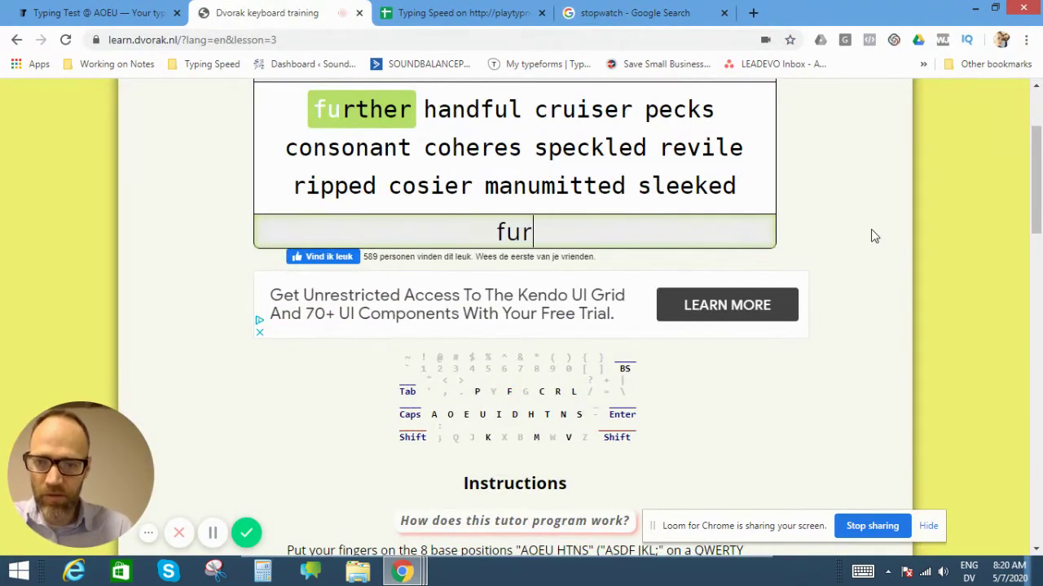
type("ther han")
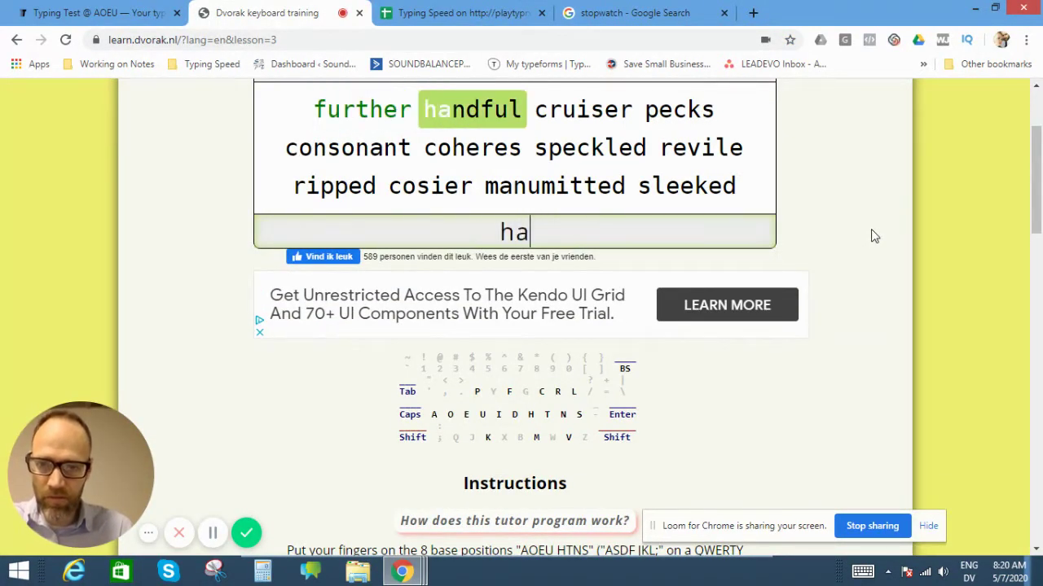
type("dug")
key("BackSpace")
key("BackSpace")
type("fi")
key("BackSpace")
type("u")
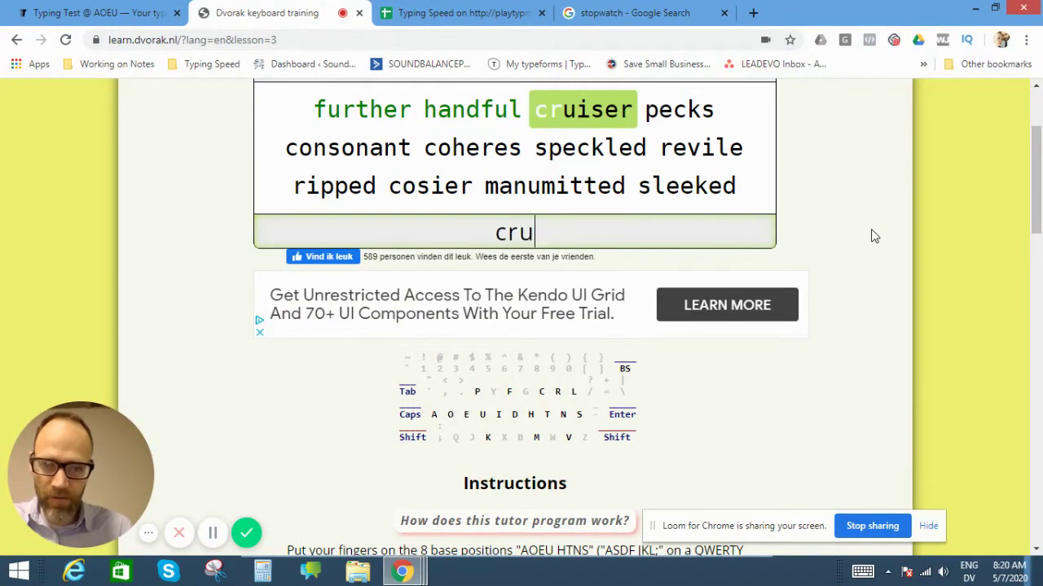
type("l cruise")
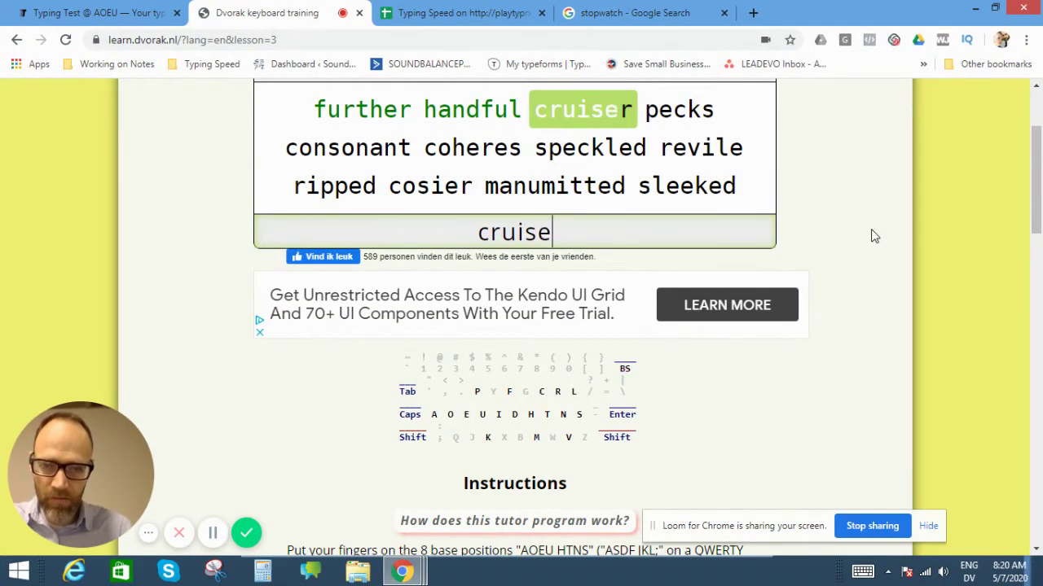
- Complete the practice word "cruiser" and enter "pecks", correcting mistyped letters
type("r le")
key("BackSpace")
key("BackSpace")
type("pl")
key("BackSpace")
type("e")
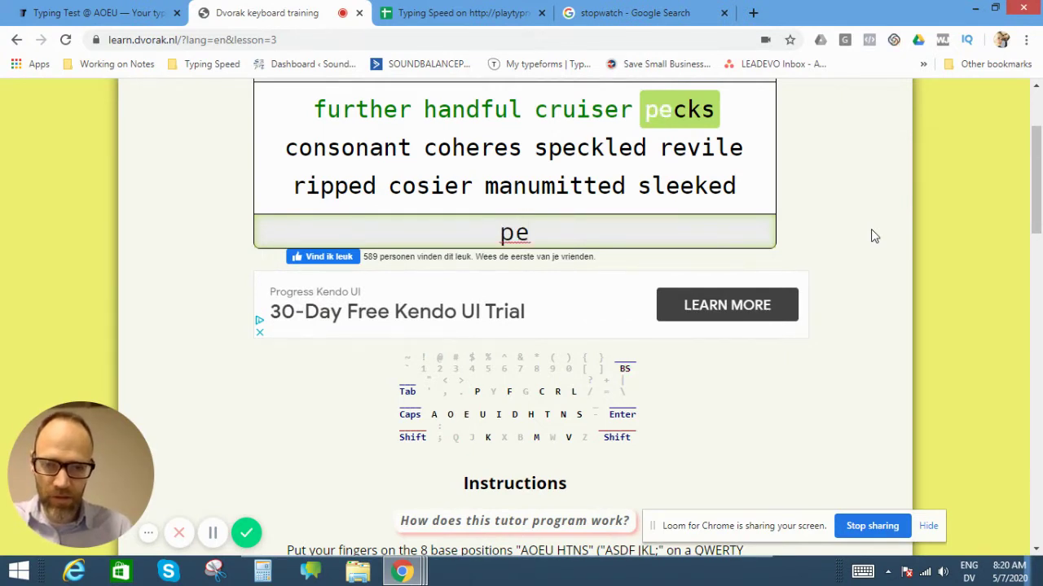
type("t")
key("BackSpace")
type("c")
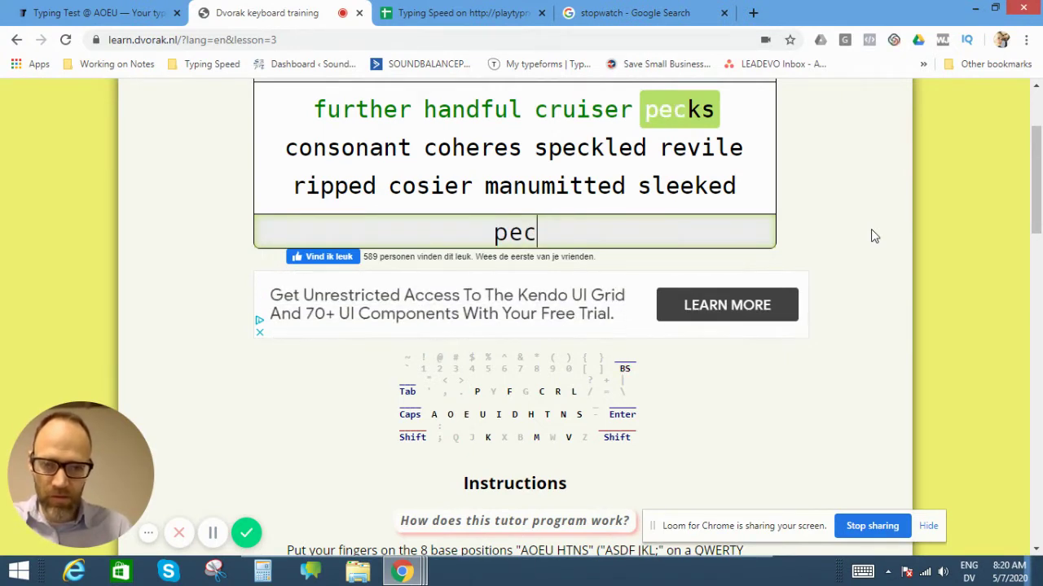
type("ks ")
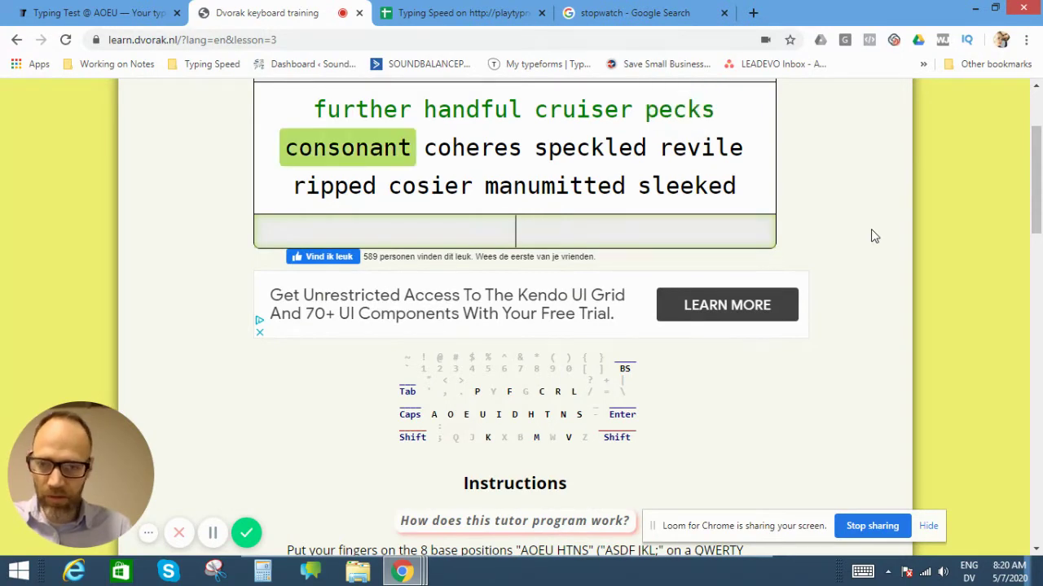
- Enter the second row of practice words, "consonant coheres speckled revile"
type("coo")
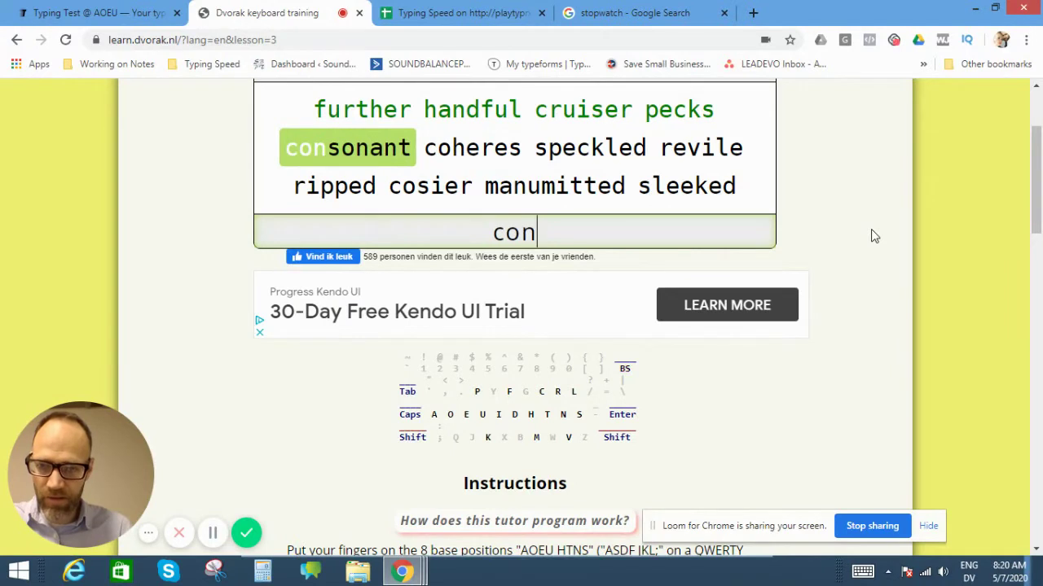
type("sonant ")
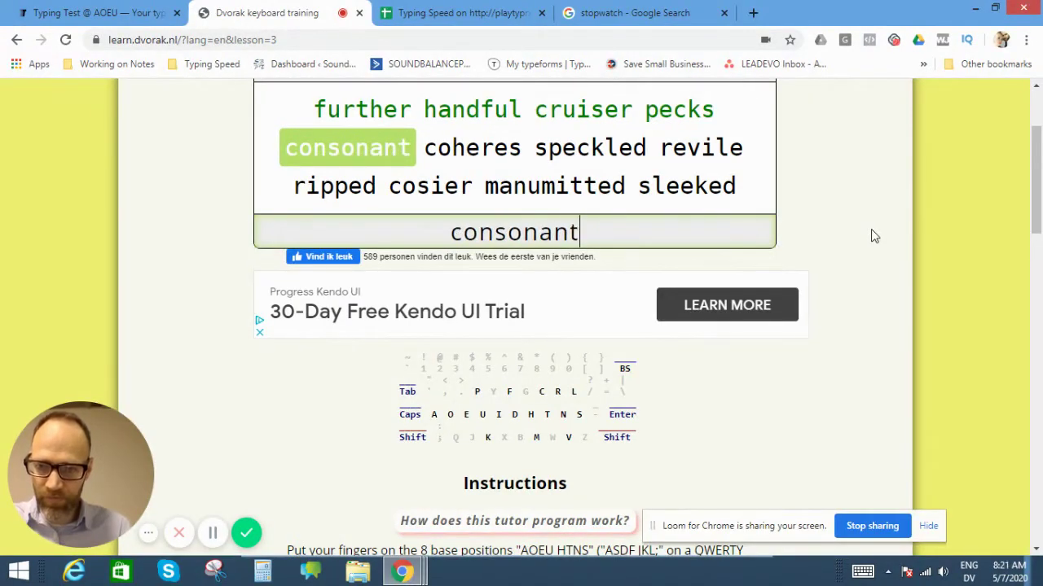
type("co")
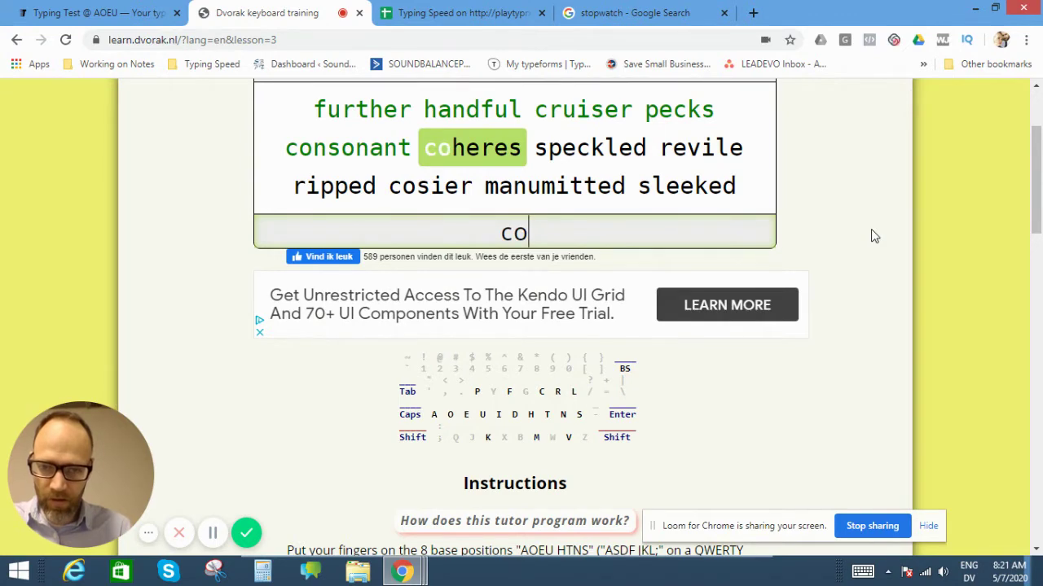
type("heres s")
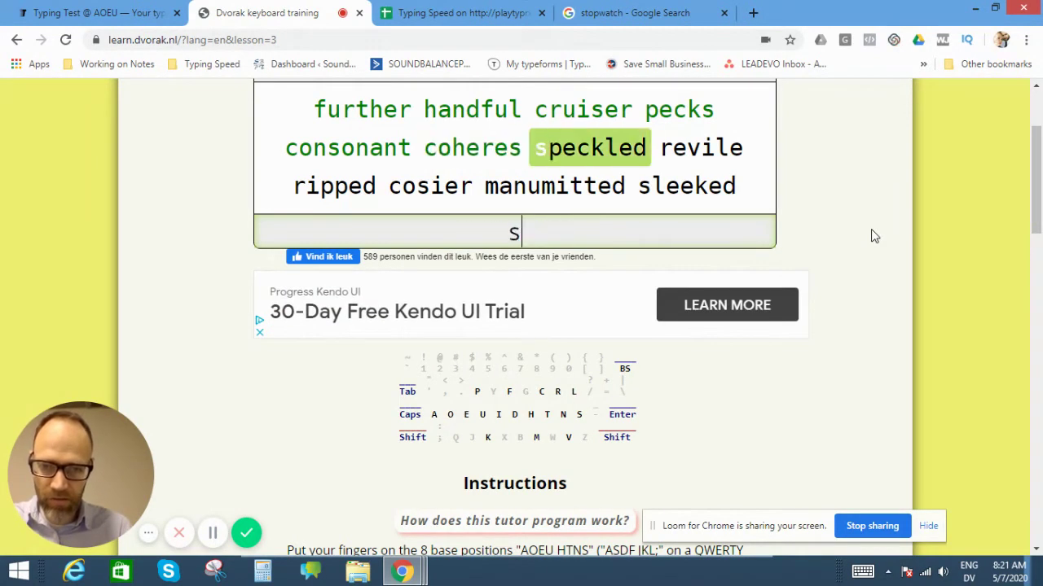
type("peck")
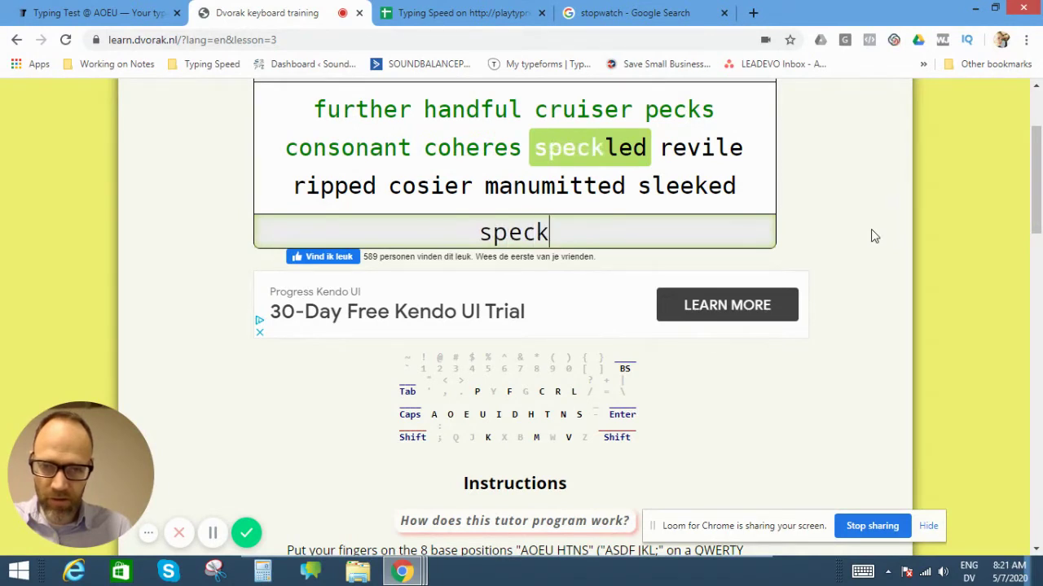
type("led re")
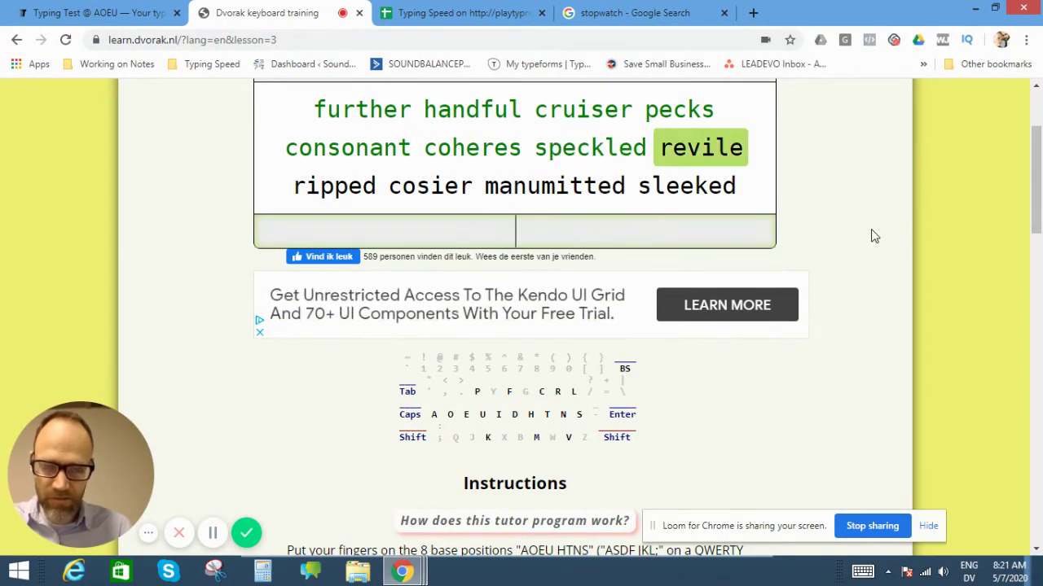
type("vile ")
- Enter the third row of practice words, "ripped cosier manumitted sleeked", correcting mistyped letters
type("ripp")
type("et")
key("BackSpace")
type("d ")
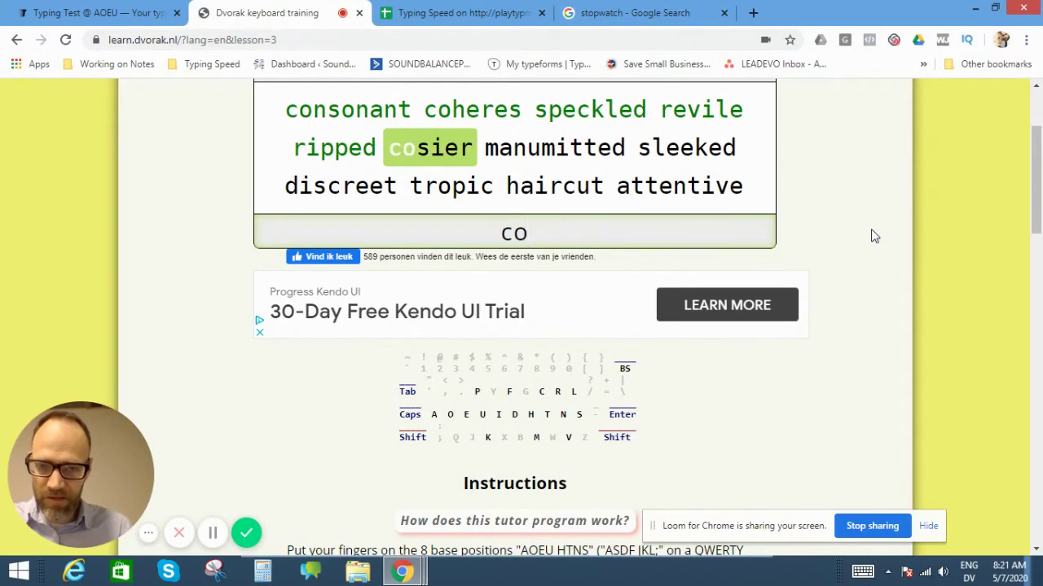
type("cosier ma")
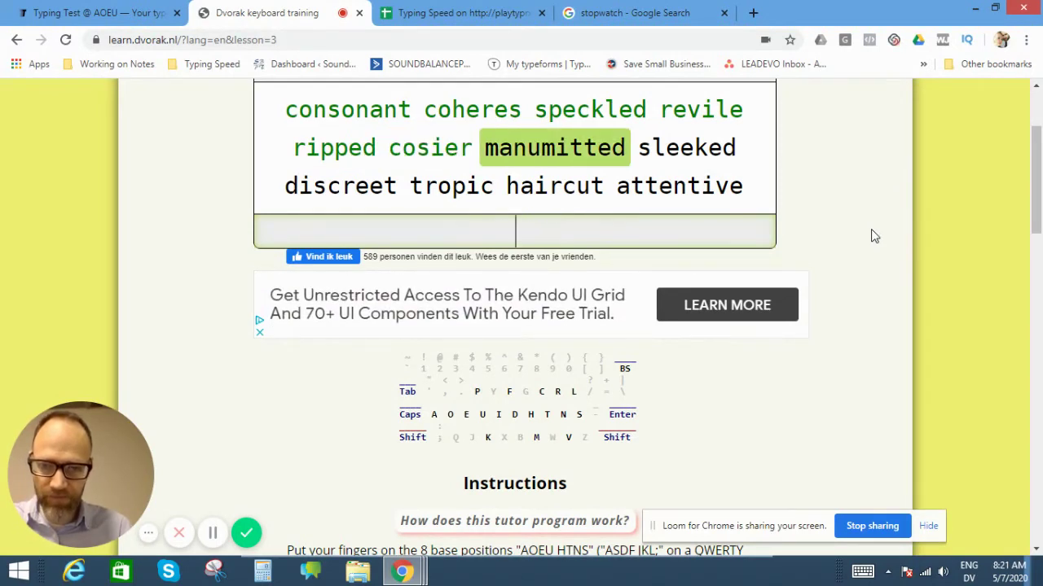
type("nu")
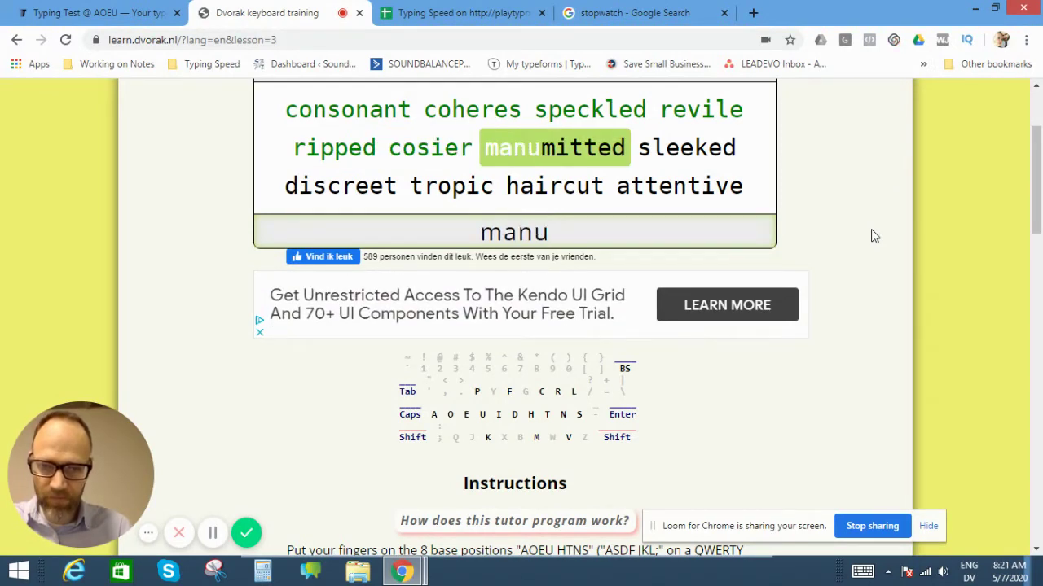
type("mitte")
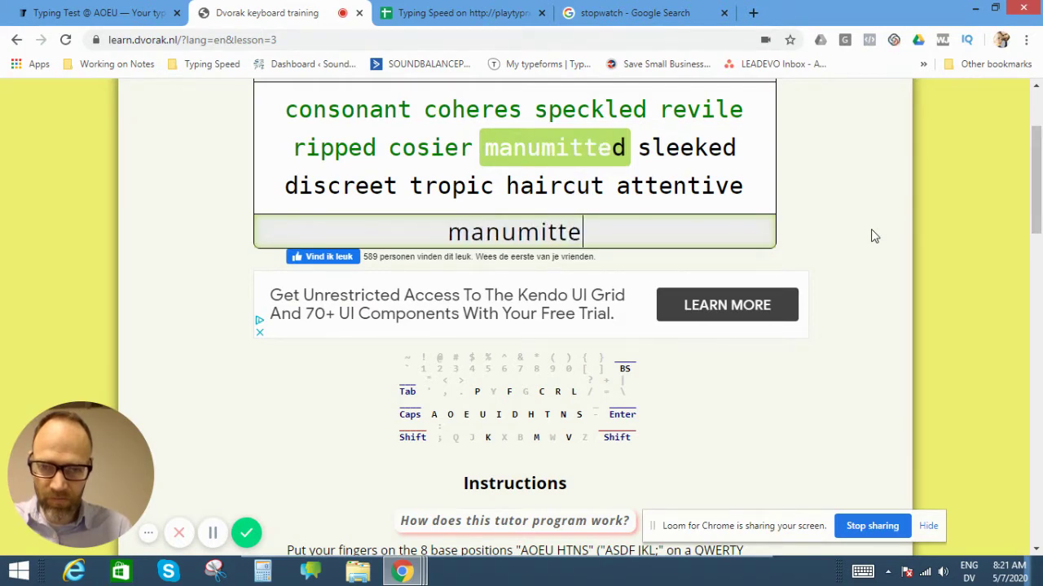
type("d s")
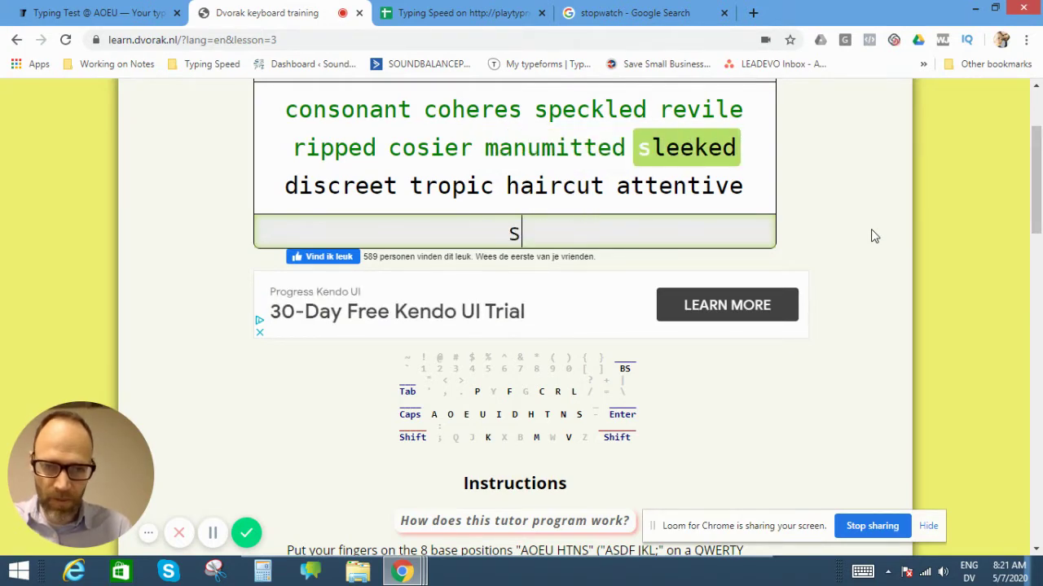
type("leeked ")
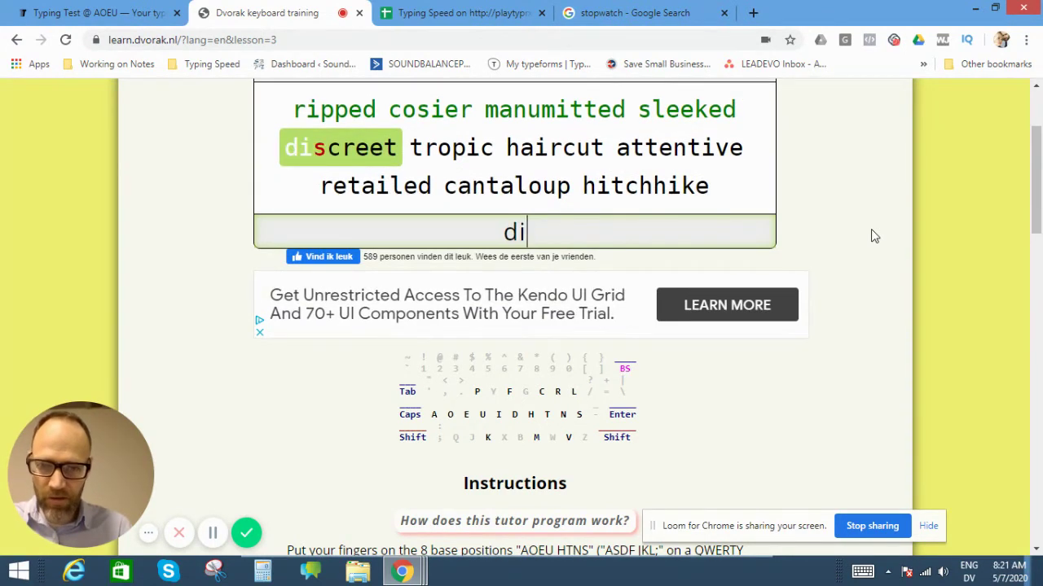
- Enter the fourth row of practice words, "discreet tropic haircut attentive", correcting mistyped letters
type("discreet ")
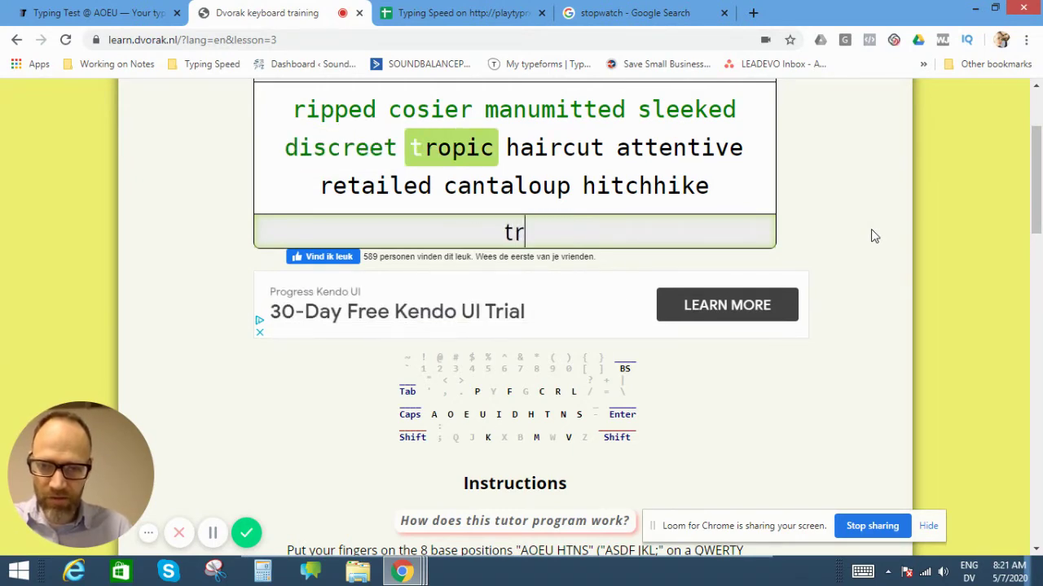
type("trop")
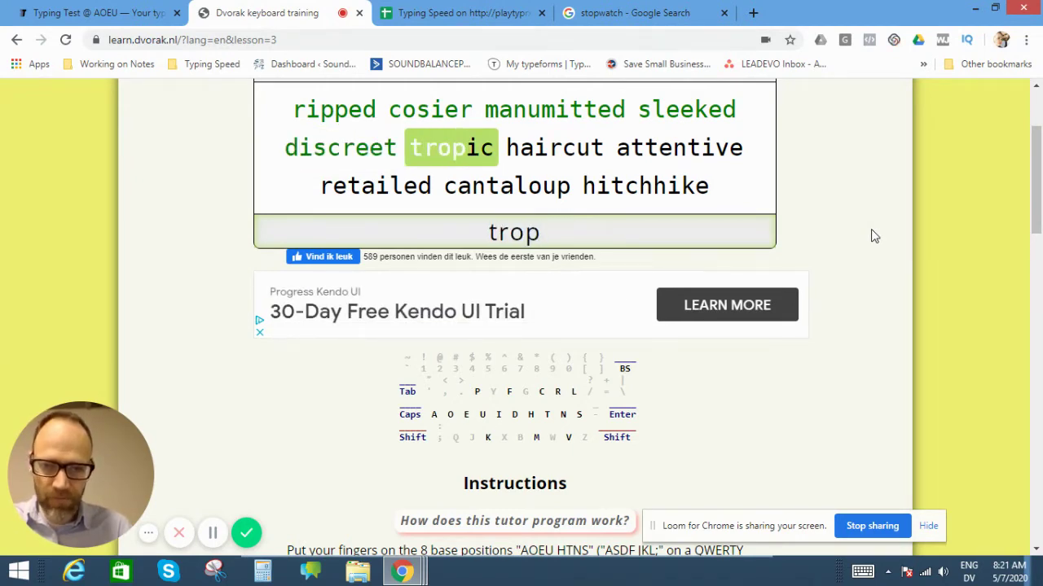
type("ic ")
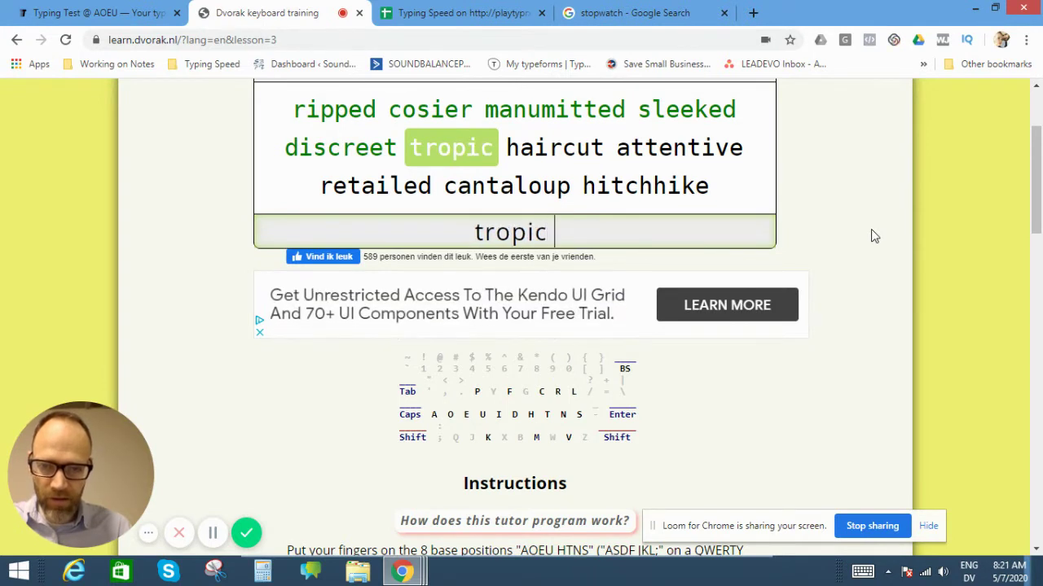
type("ho")
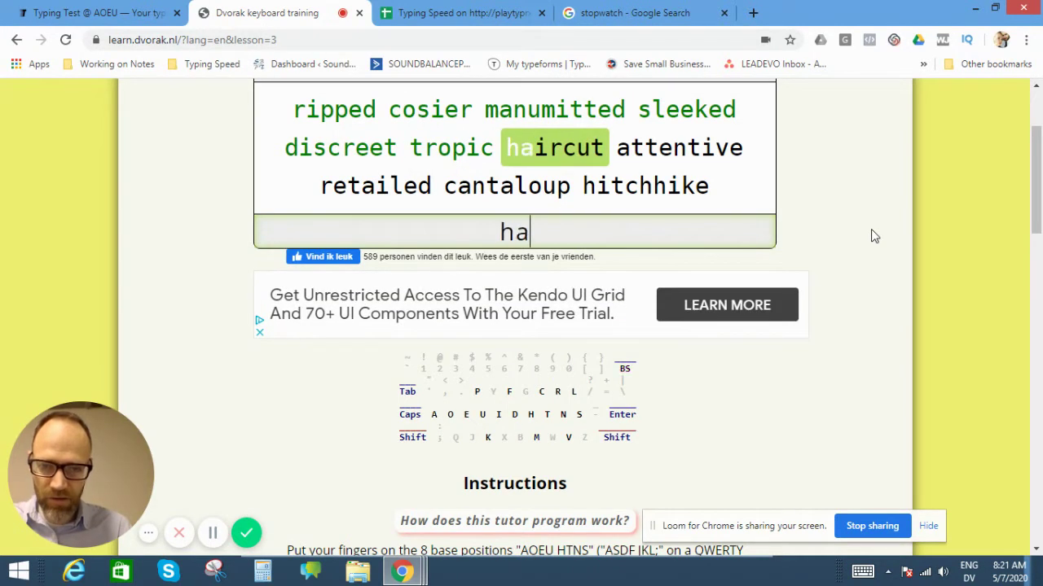
key("BackSpace")
type("rci")
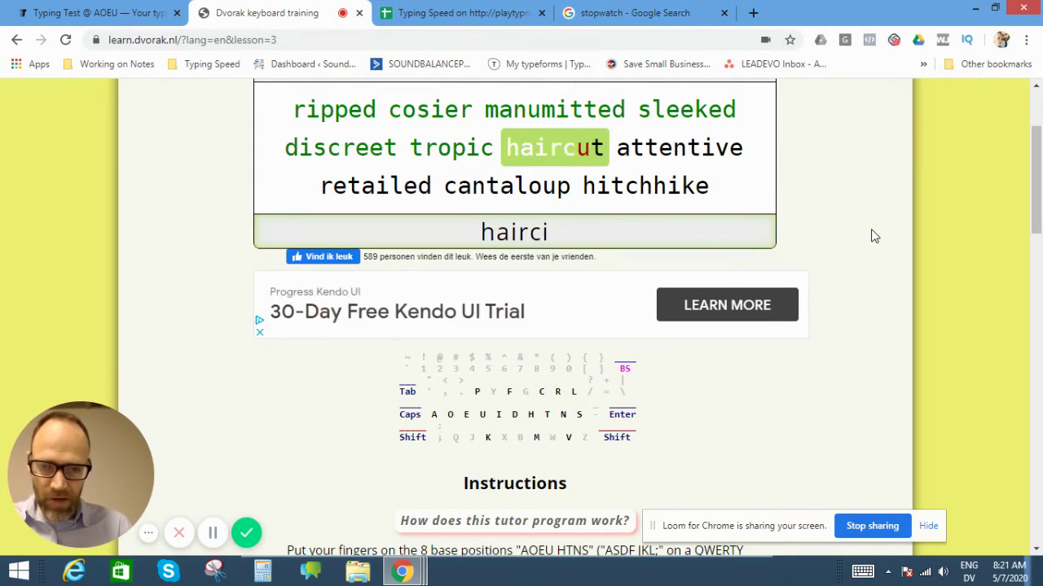
key("BackSpace")
type("ut ")
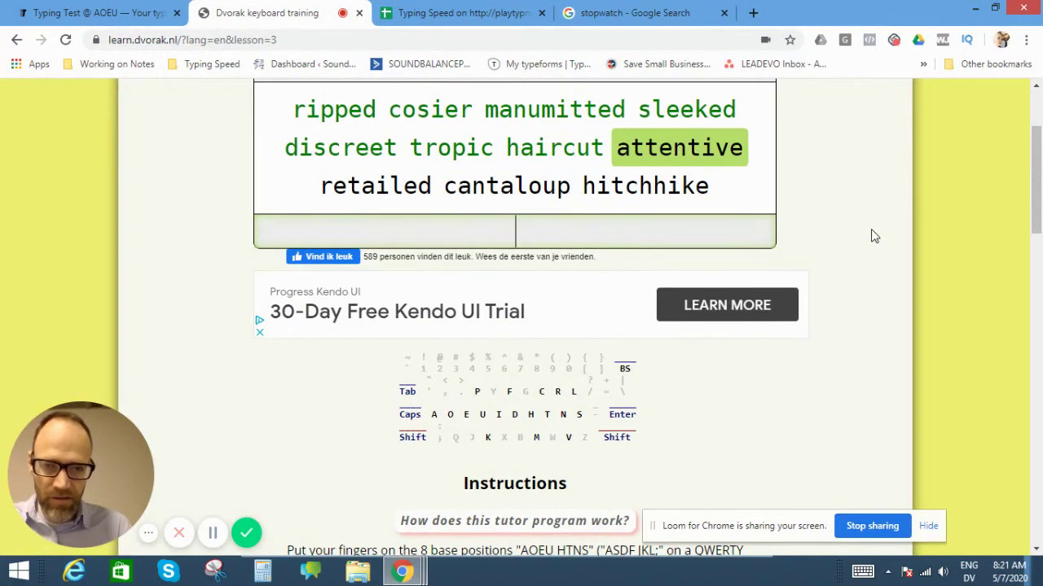
type("atten")
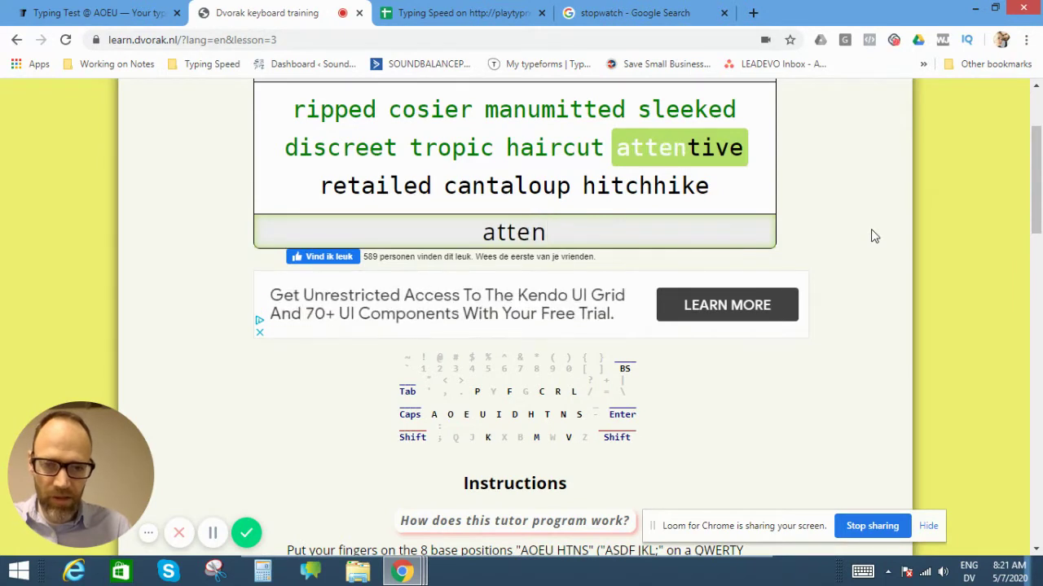
type("tive")
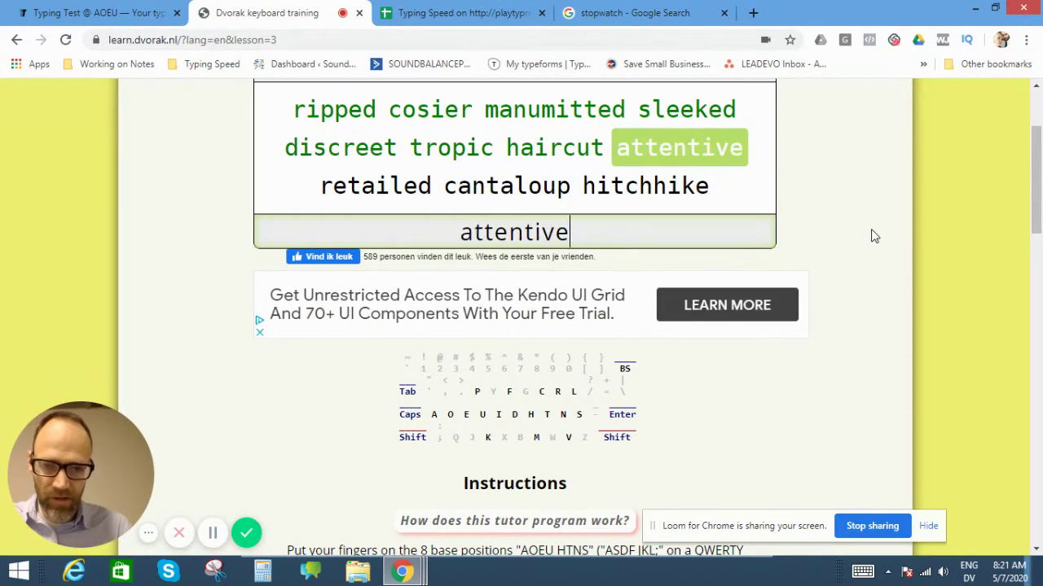
- Enter the fifth row of practice words, "retailed cantaloup hitchhike", correcting mistyped letters
type(" rec")
key("BackSpace")
type("tai")
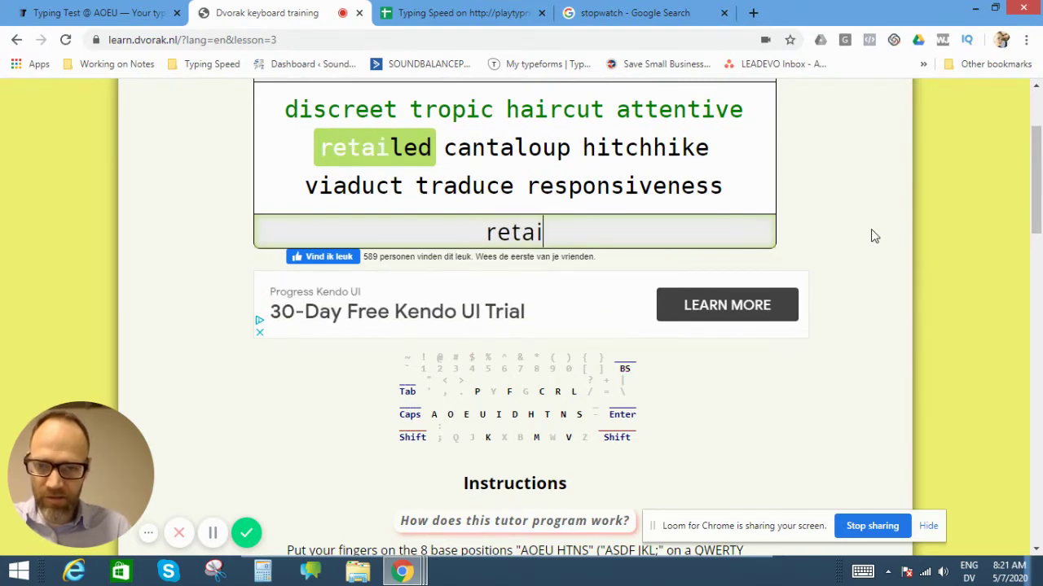
type("led ")
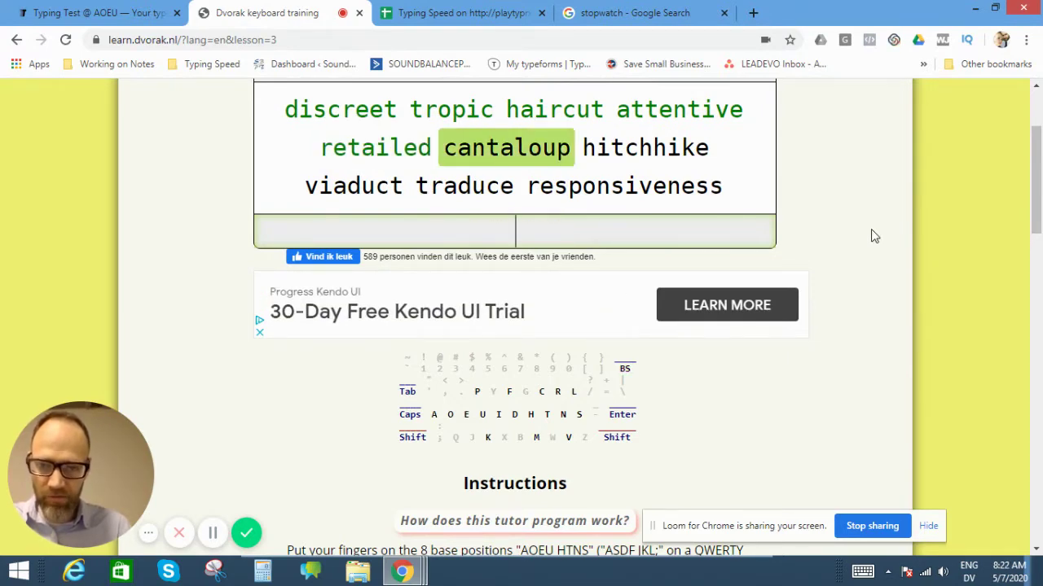
type("ca")
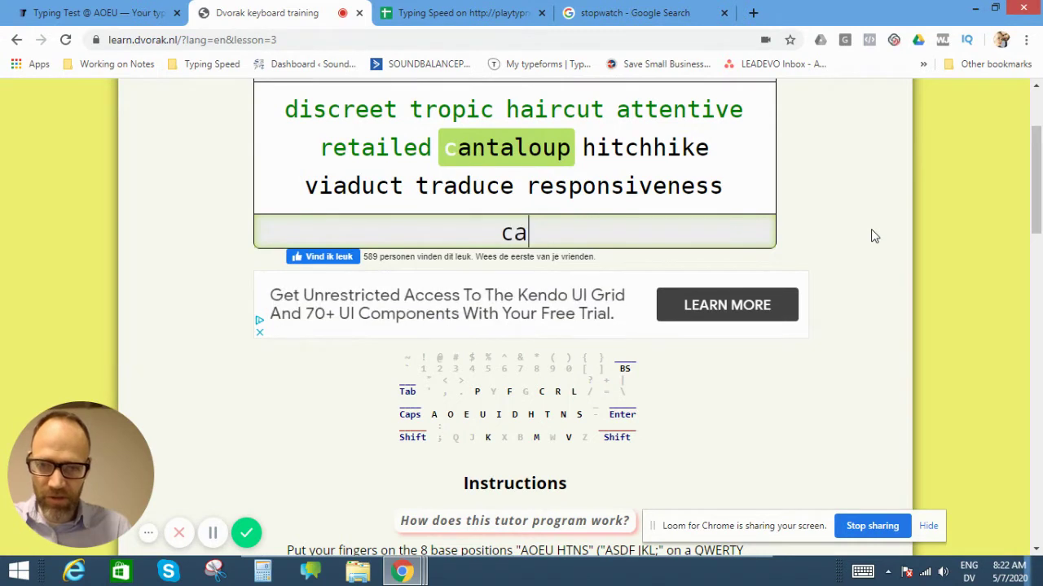
type("nta")
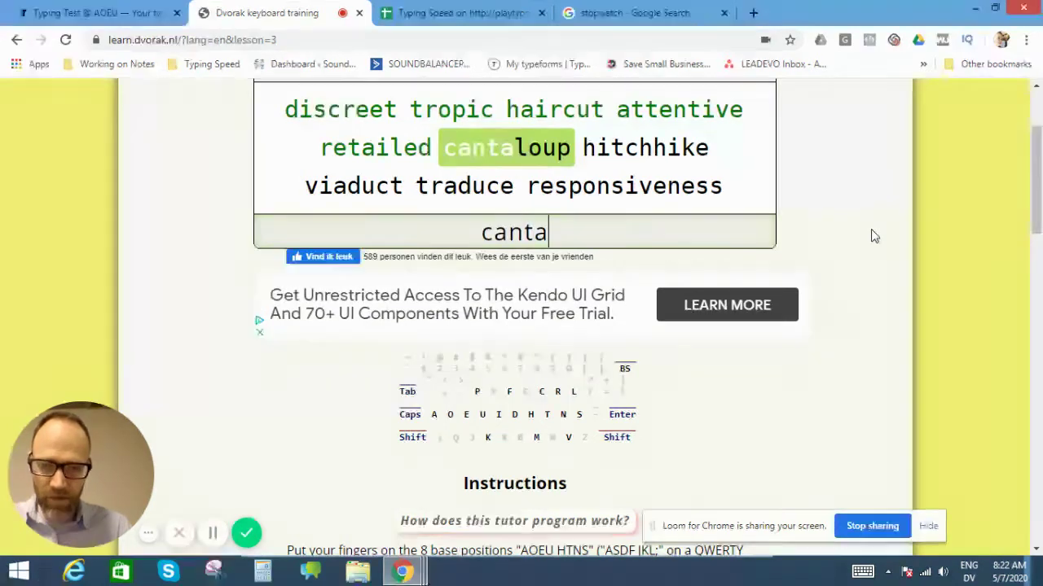
type("lou")
type("p hi")
type("tchhi")
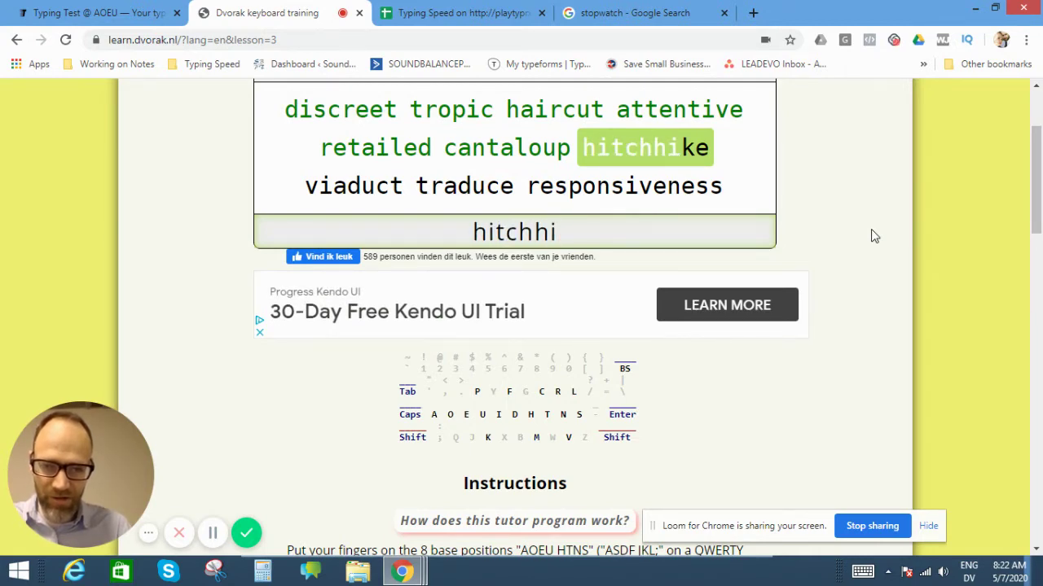
type("ke v")
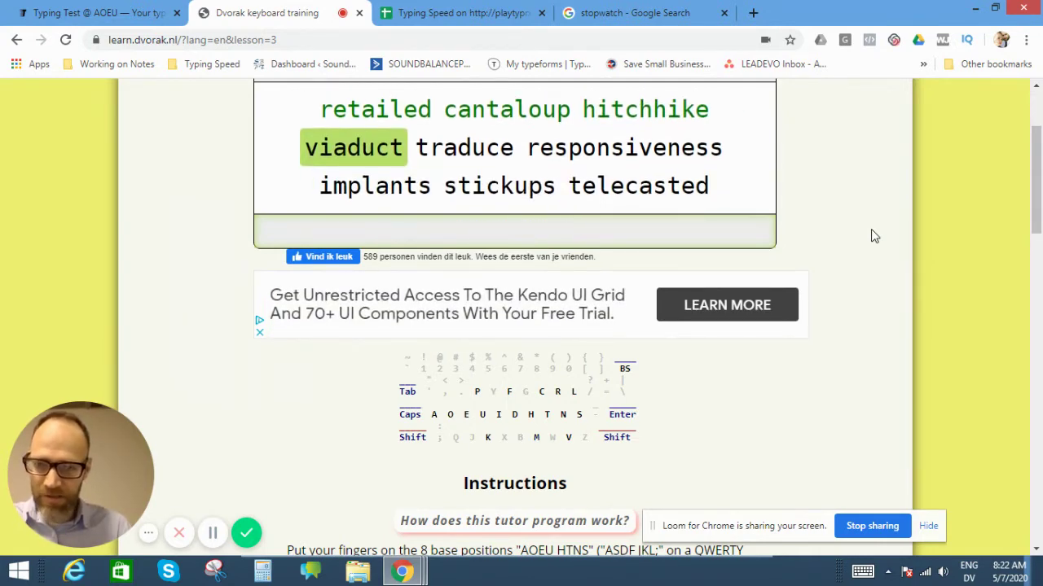
- Enter the sixth row of practice words, "viaduct traduce responsiveness"
type("iaduct ")
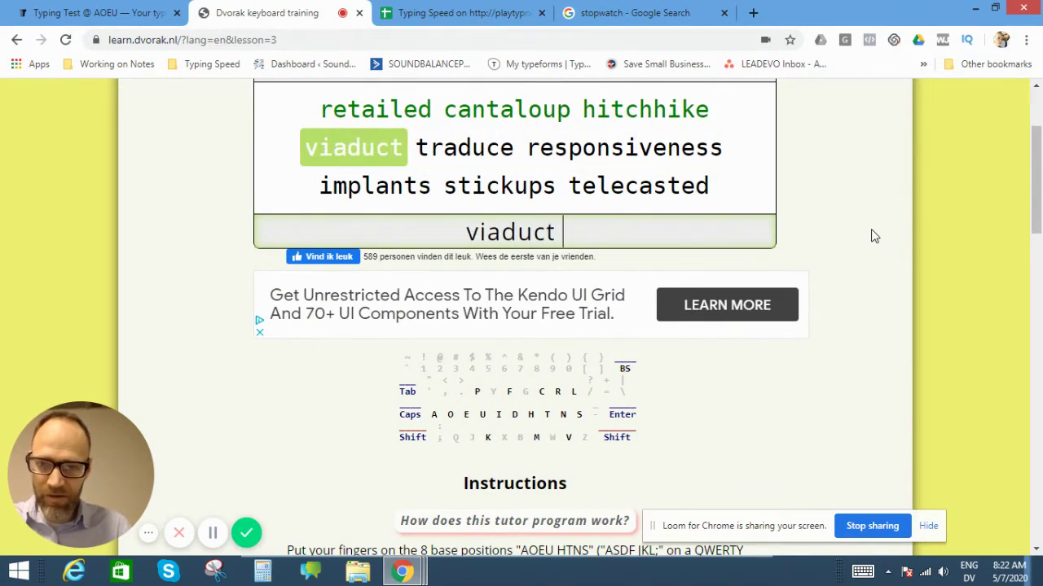
type("tradu")
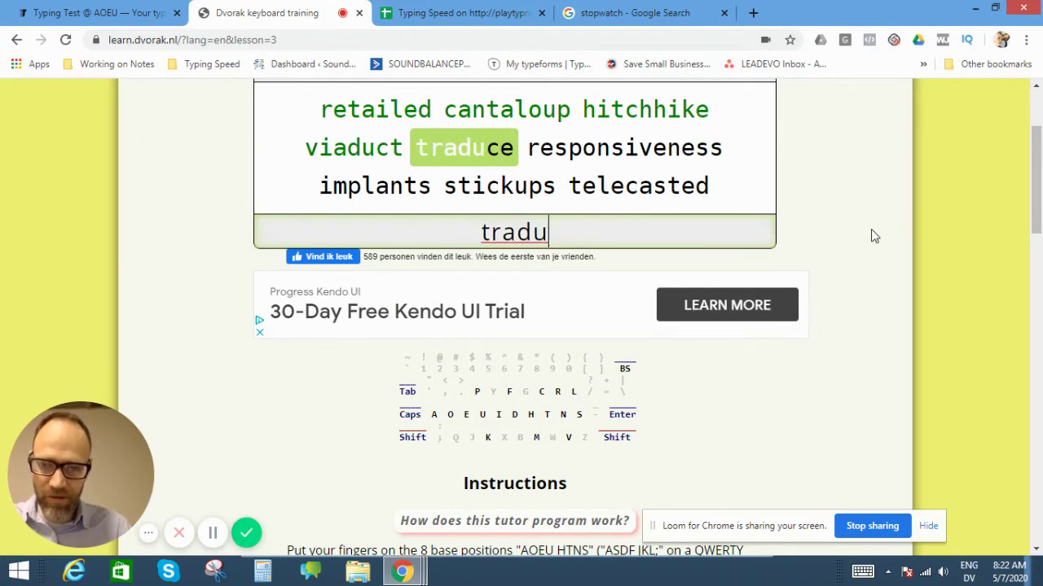
type("ce ")
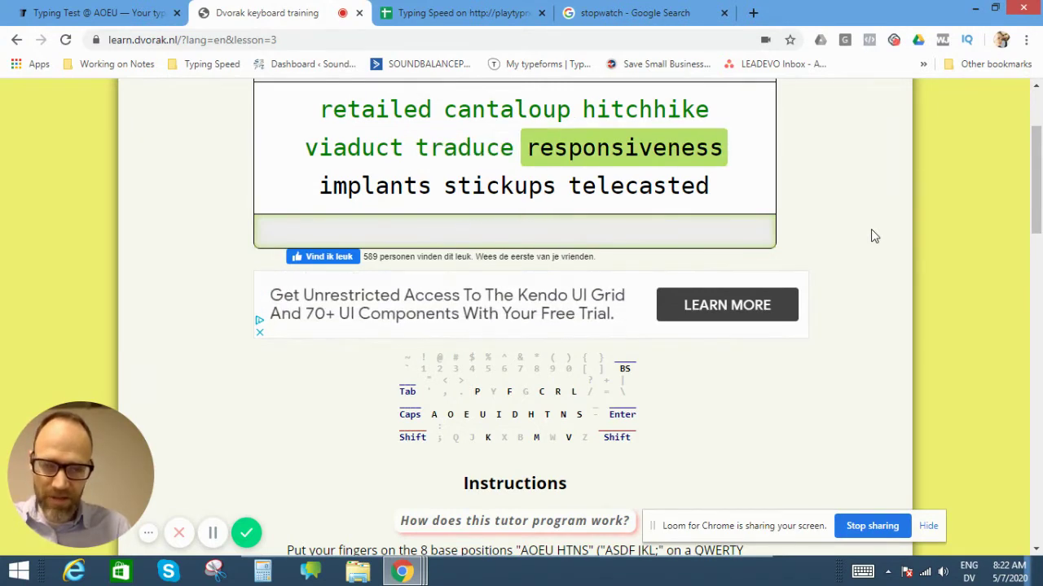
type("responsiven")
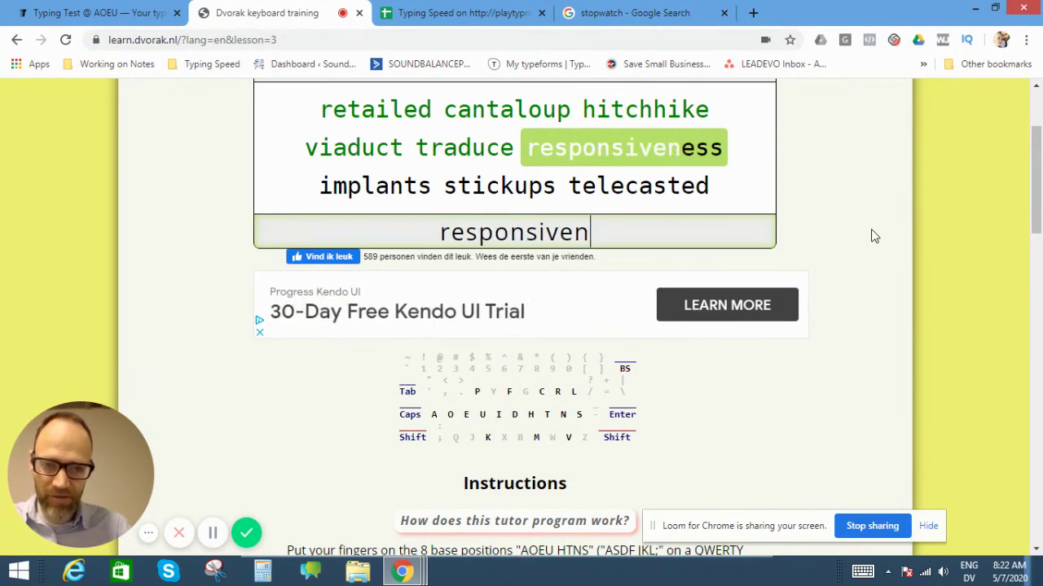
type("ess ")
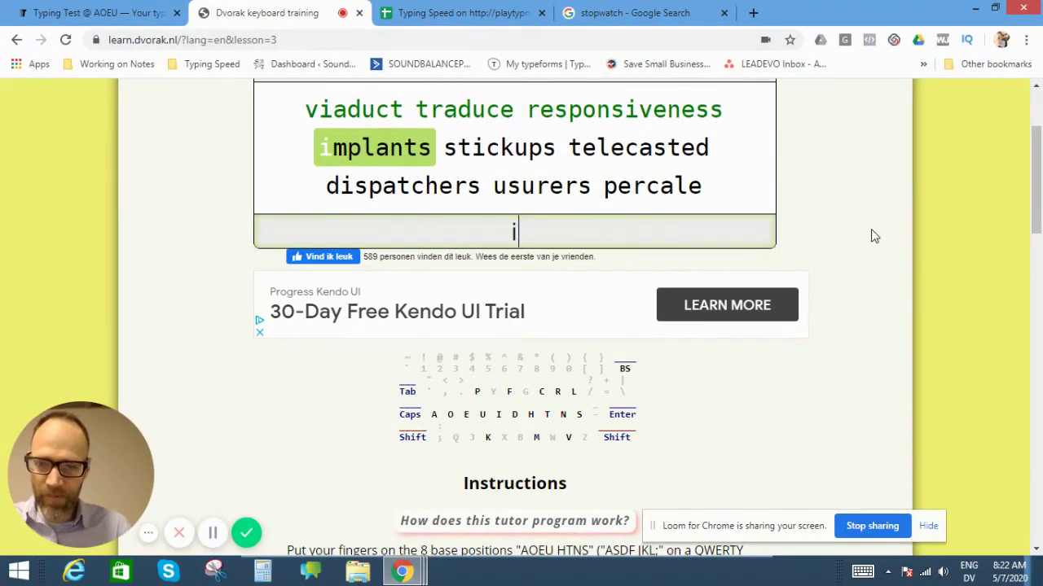
- Enter the seventh row of practice words, "implants stickups telecasted", correcting mistyped letters
type("iml")
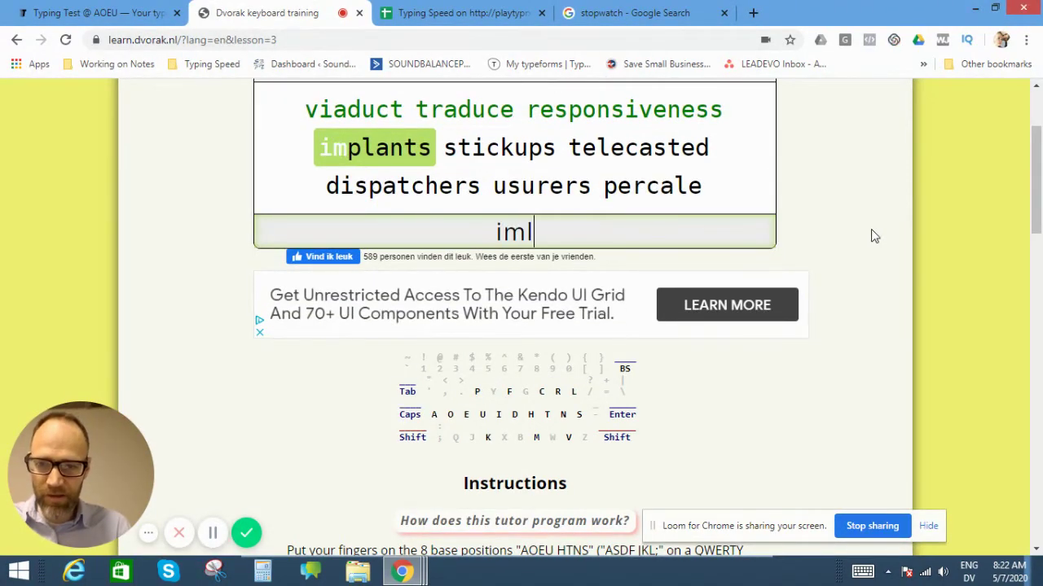
key("BackSpace")
type("pln")
key("BackSpace")
type("ants ")
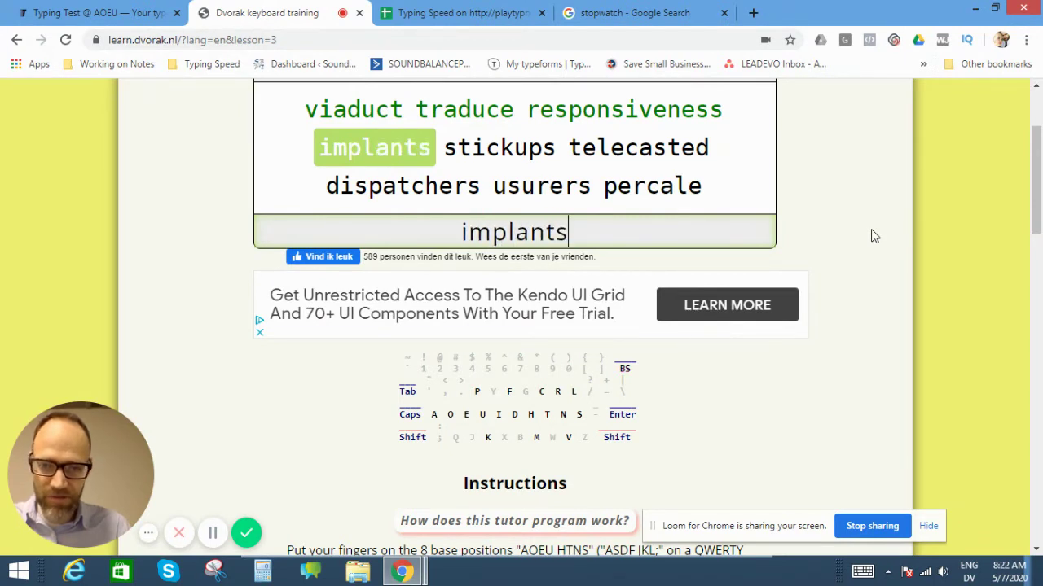
type("sti")
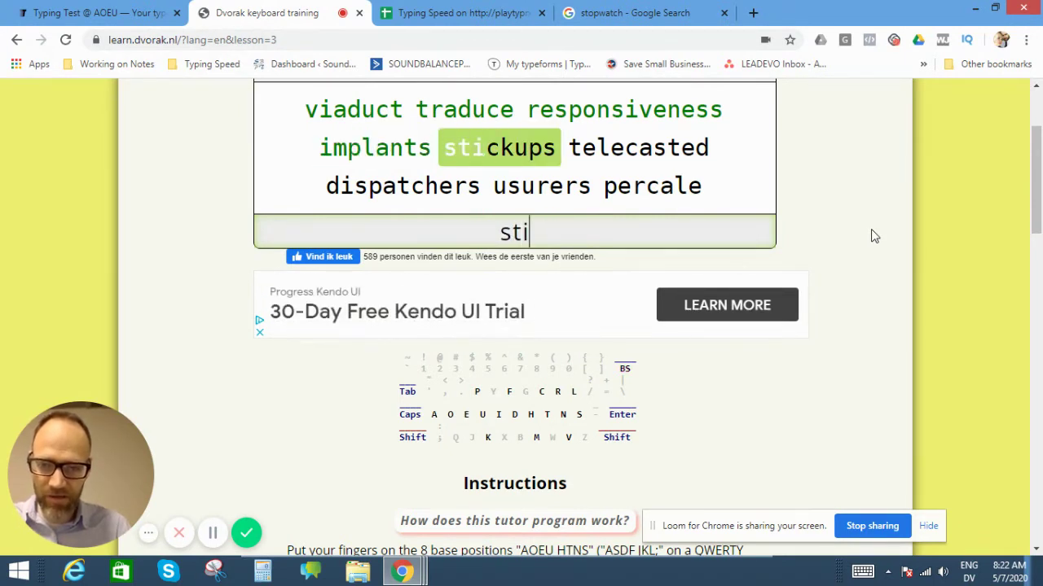
type("cku")
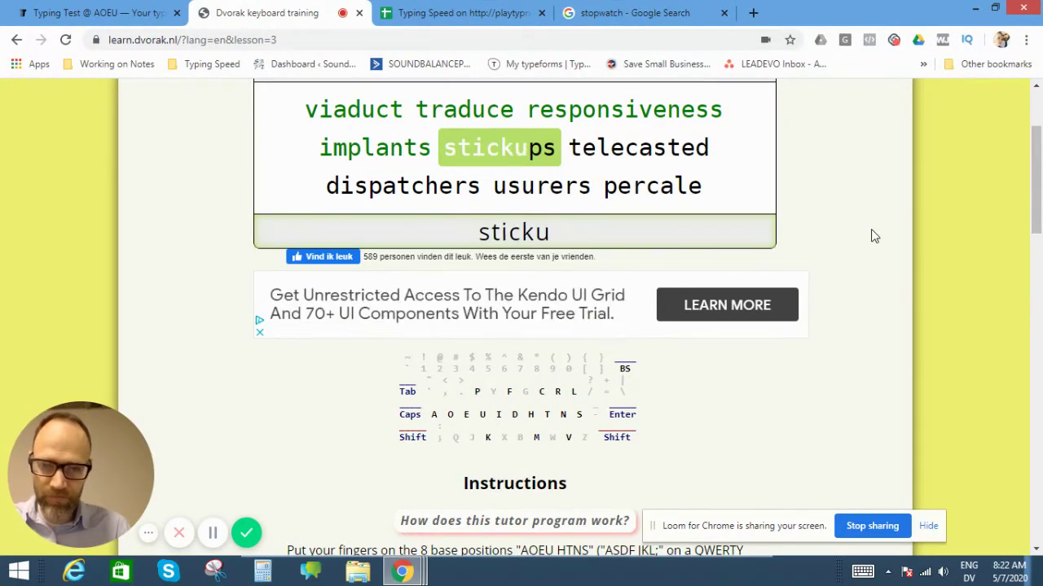
type("ps")
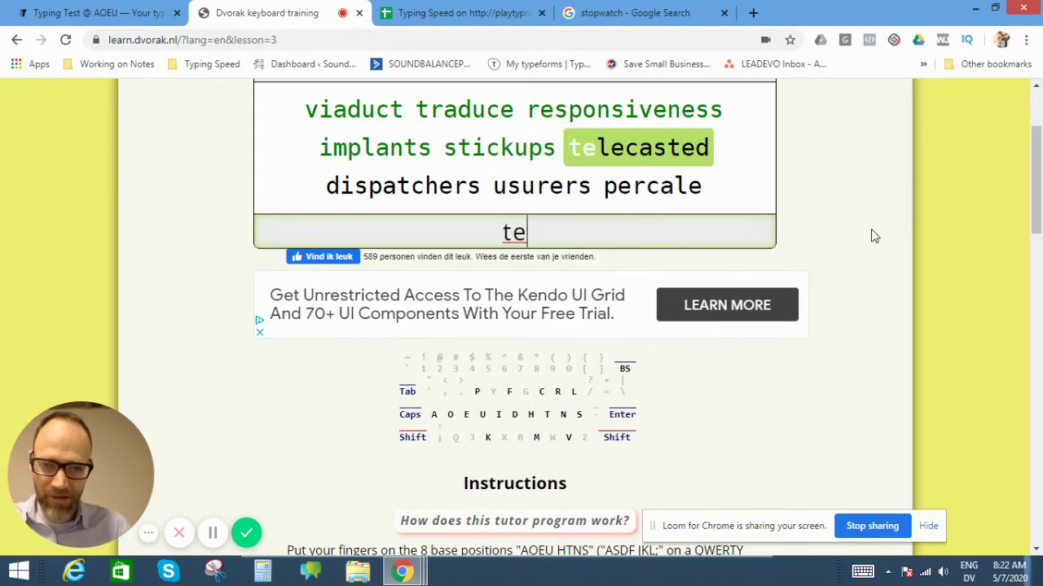
type("leca")
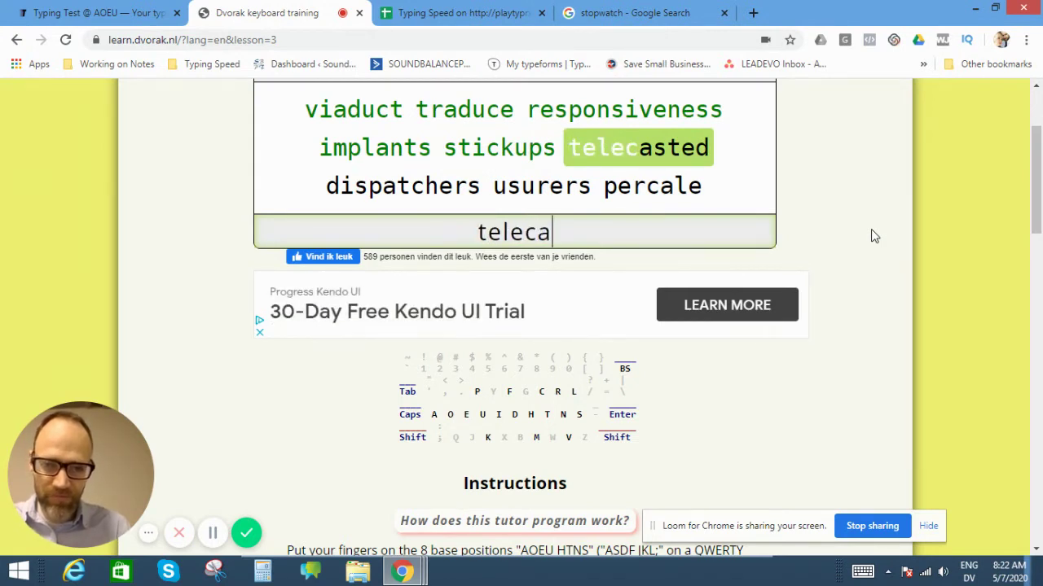
type("sted d")
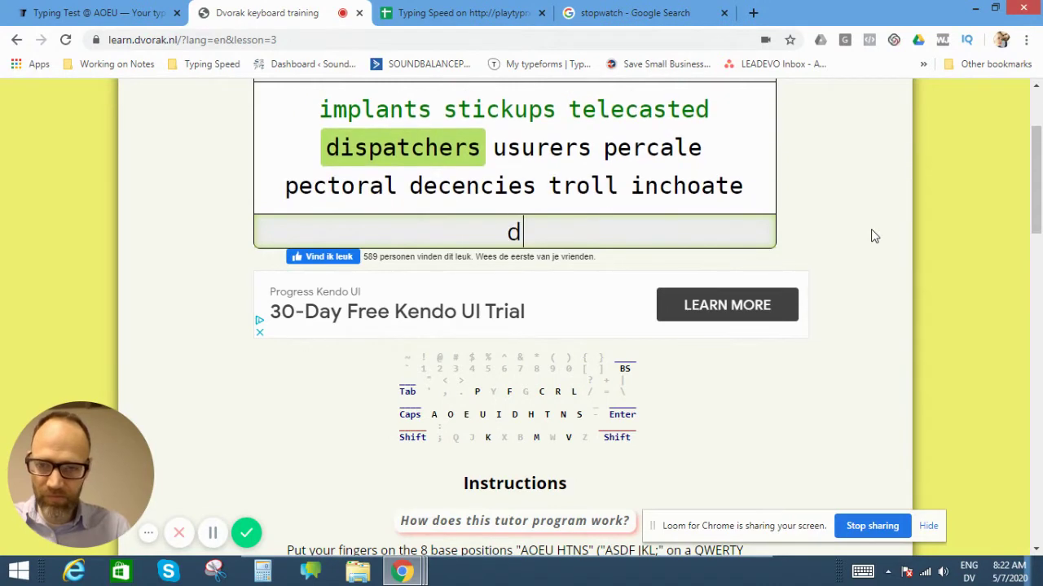
- Enter the eighth row of practice words, "dispatchers usurers percale", correcting mistyped letters
type("ispatck")
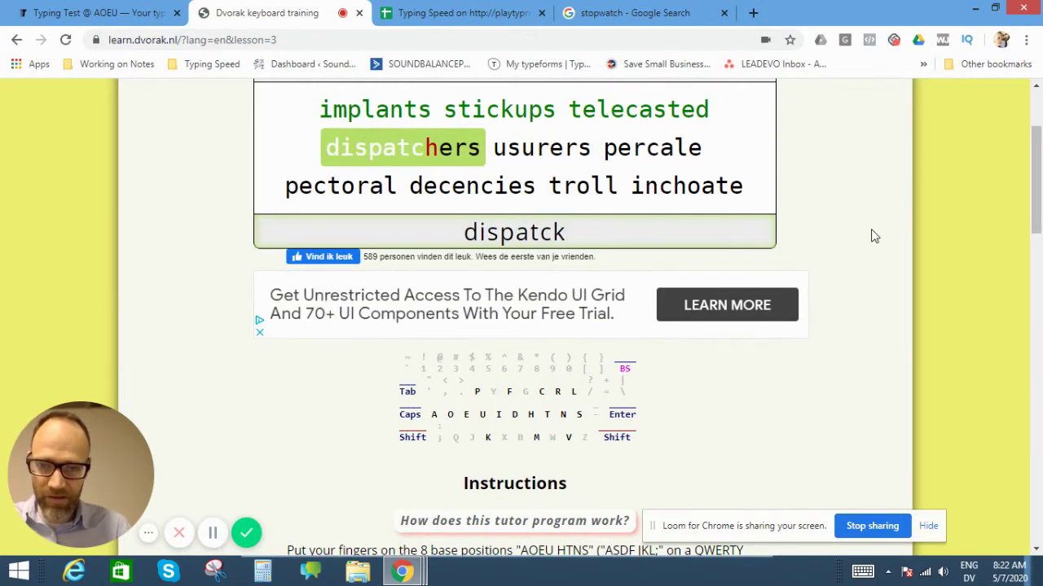
key("BackSpace")
type("hers u")
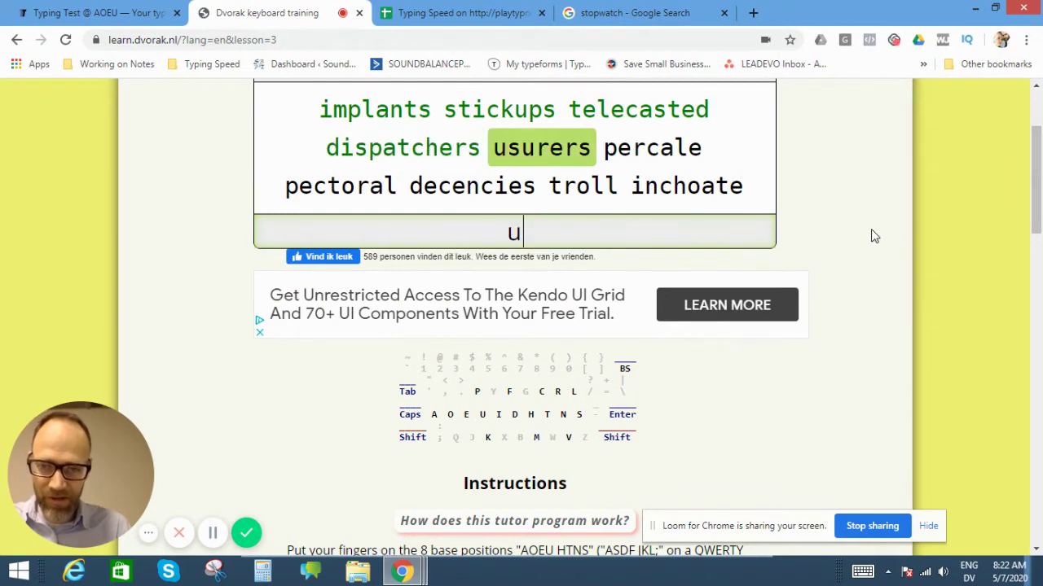
type("surers ")
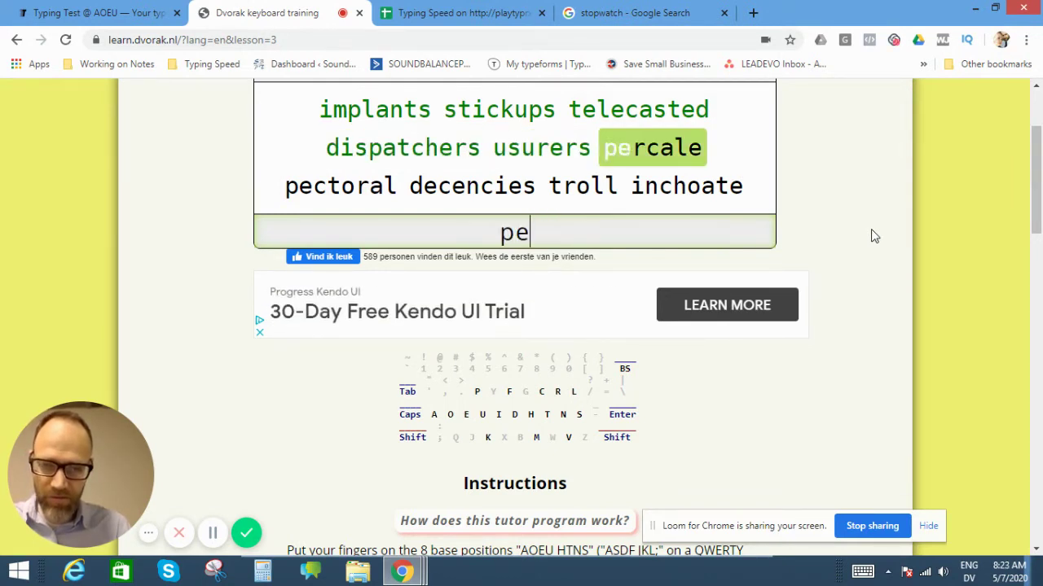
type("percali")
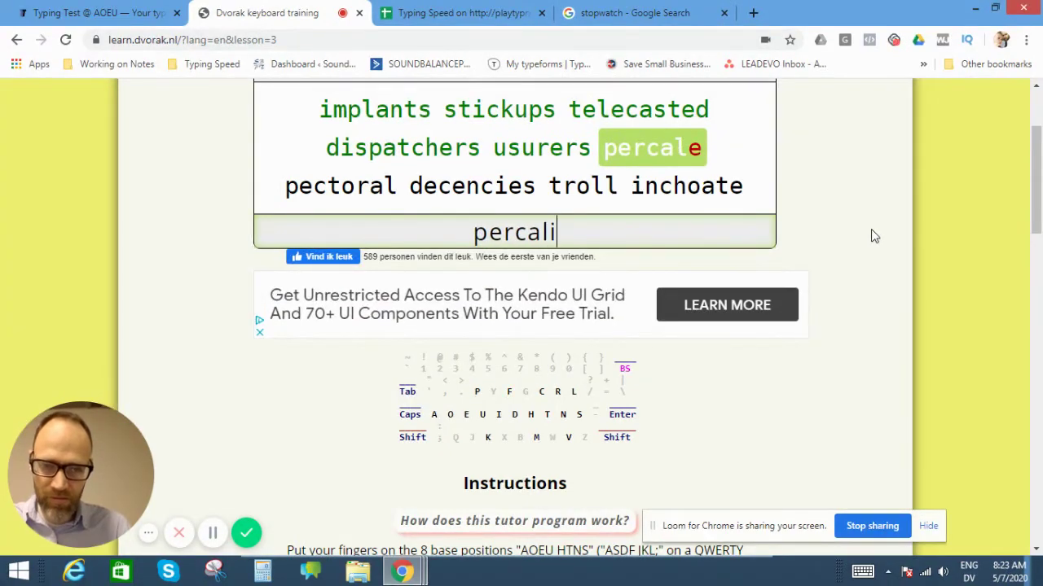
key("BackSpace")
type("e pe")
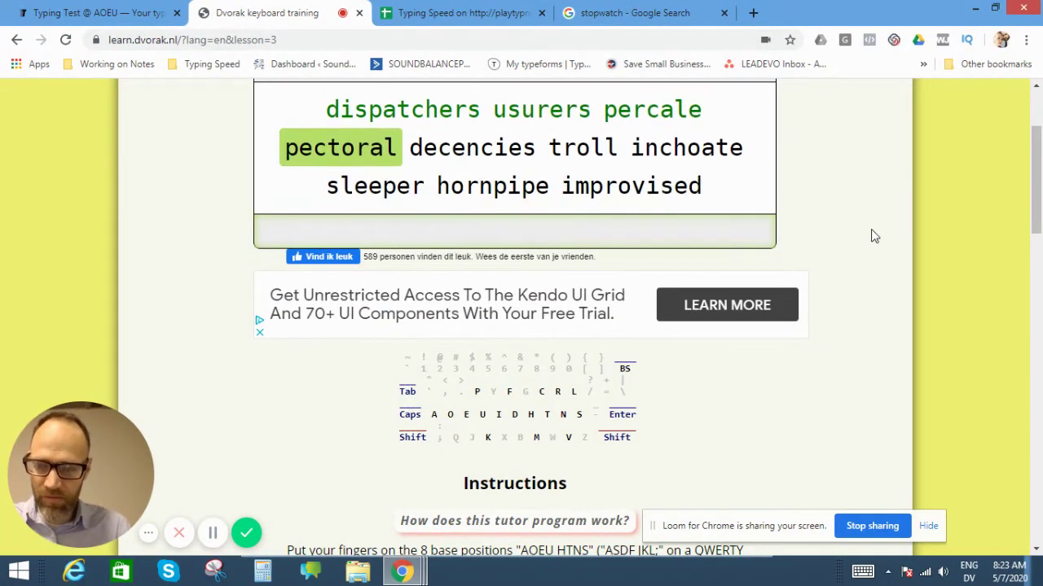
- Enter the ninth row of practice words, "pectoral decencies troll inchoate", correcting mistyped letters
type("ct")
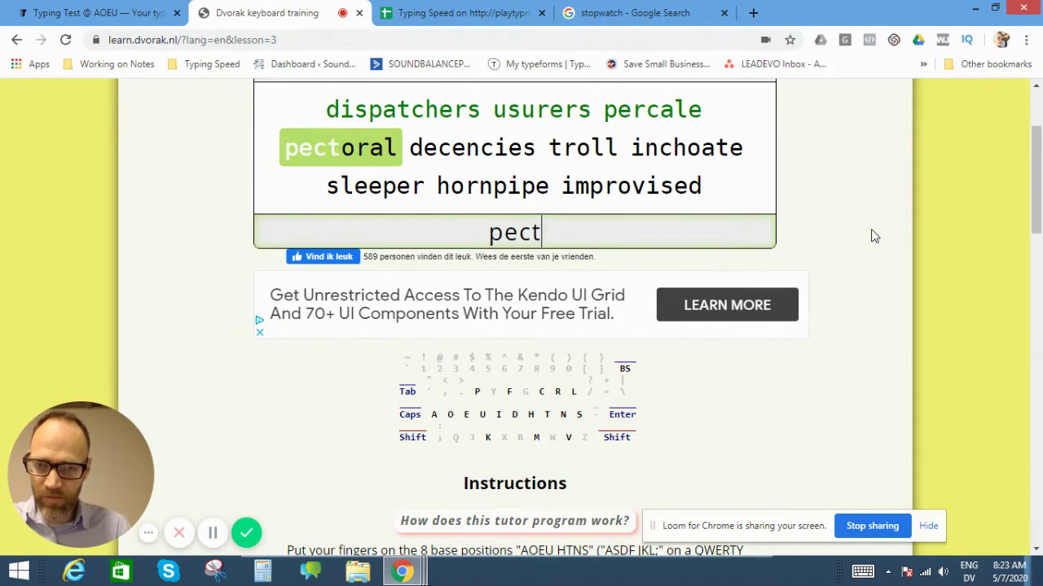
type("oral ")
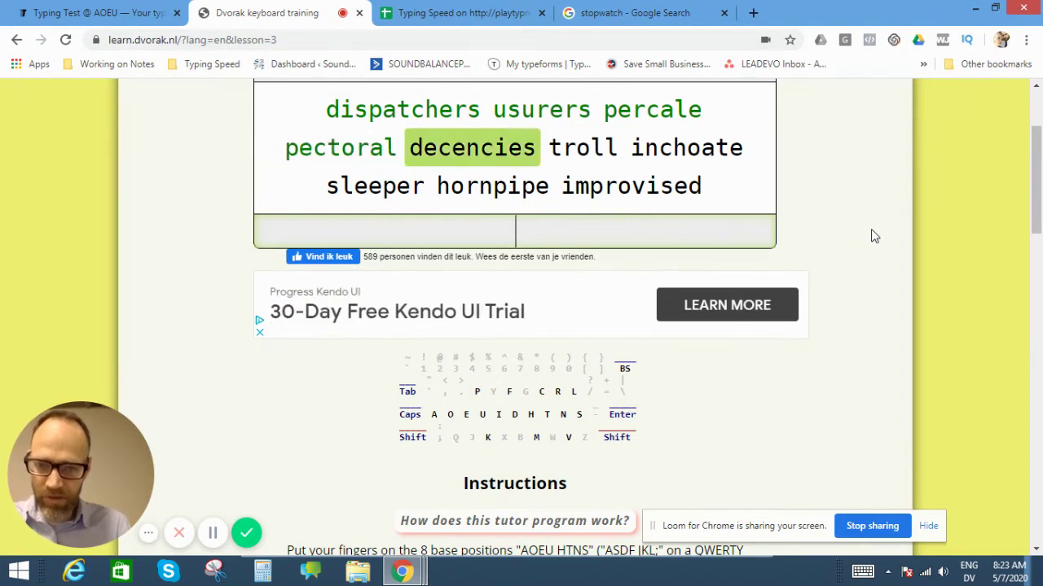
type("e")
key("BackSpace")
type("d")
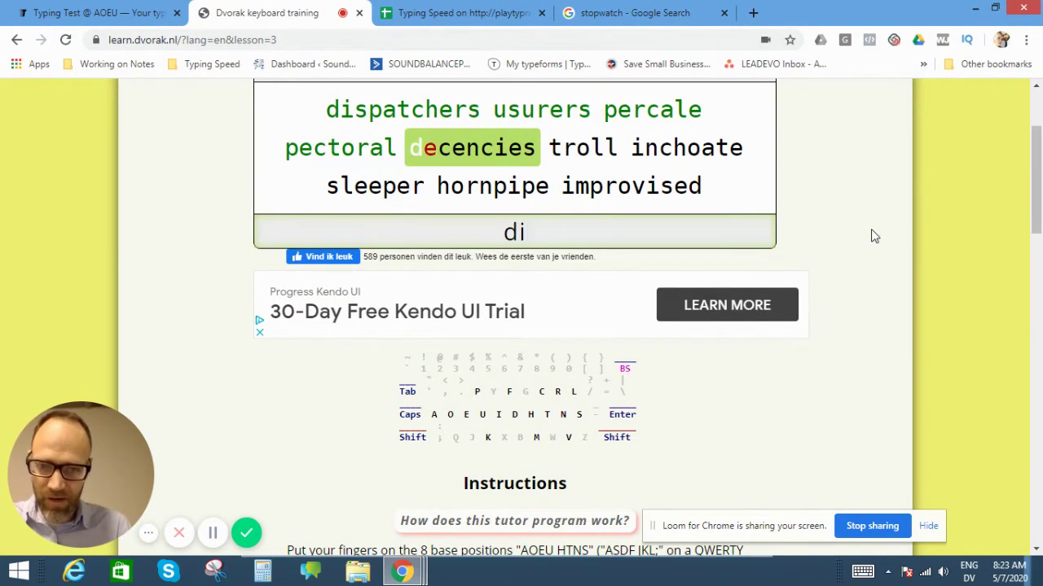
type("ed")
key("BackSpace")
type("c")
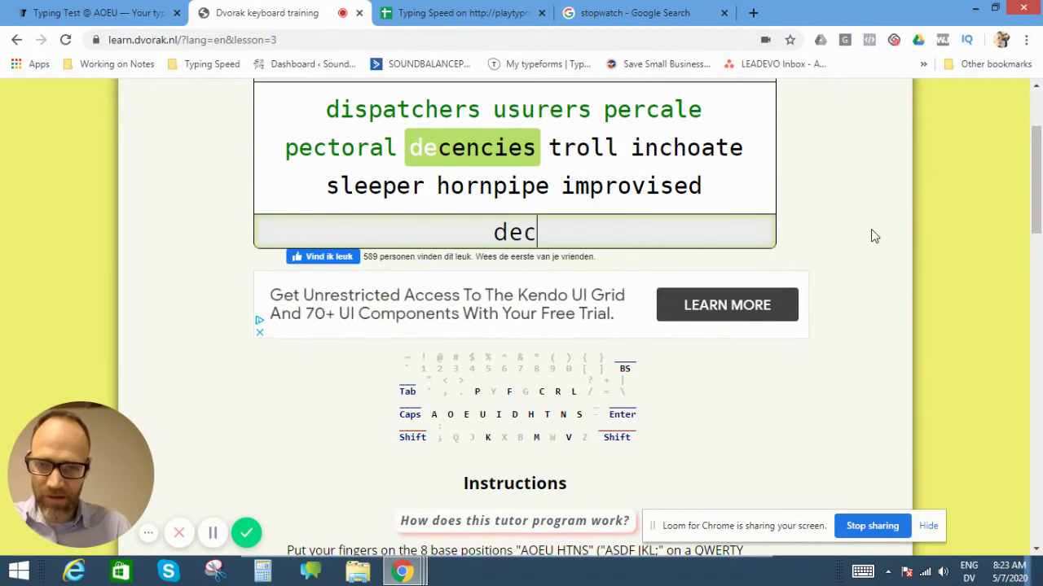
type("encies ")
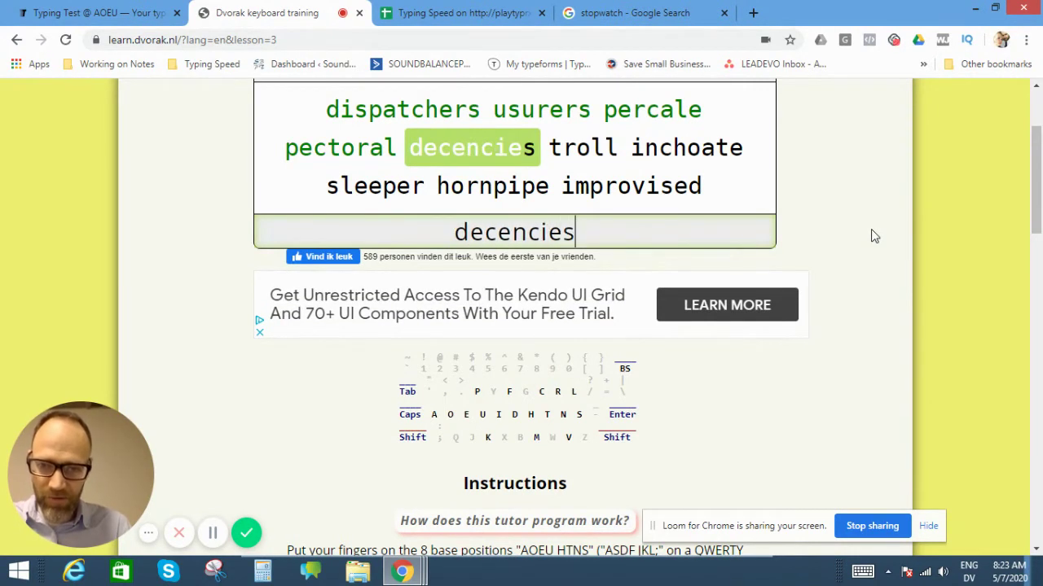
type("troll ")
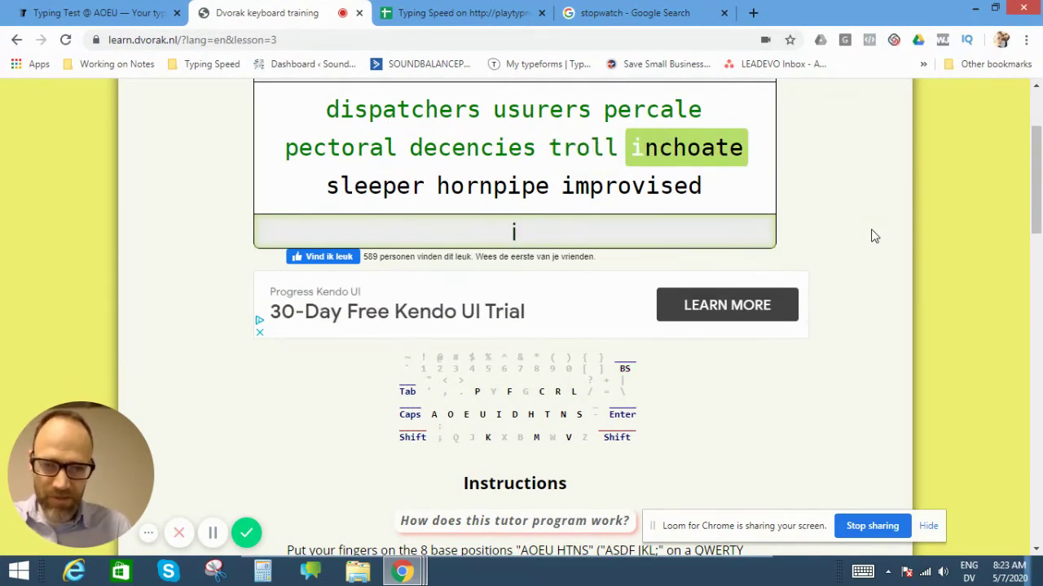
type("incho")
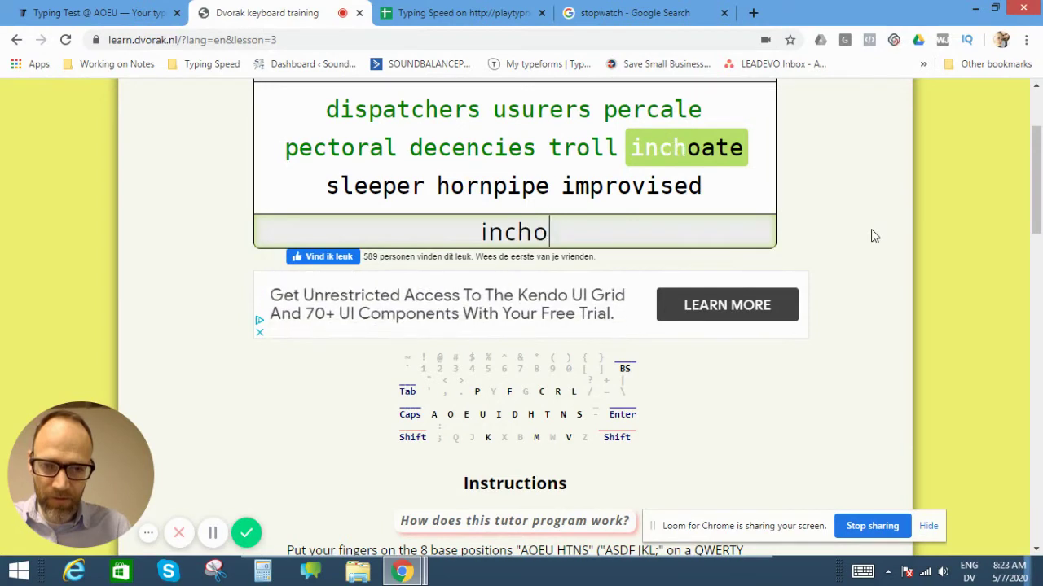
type("ate s")
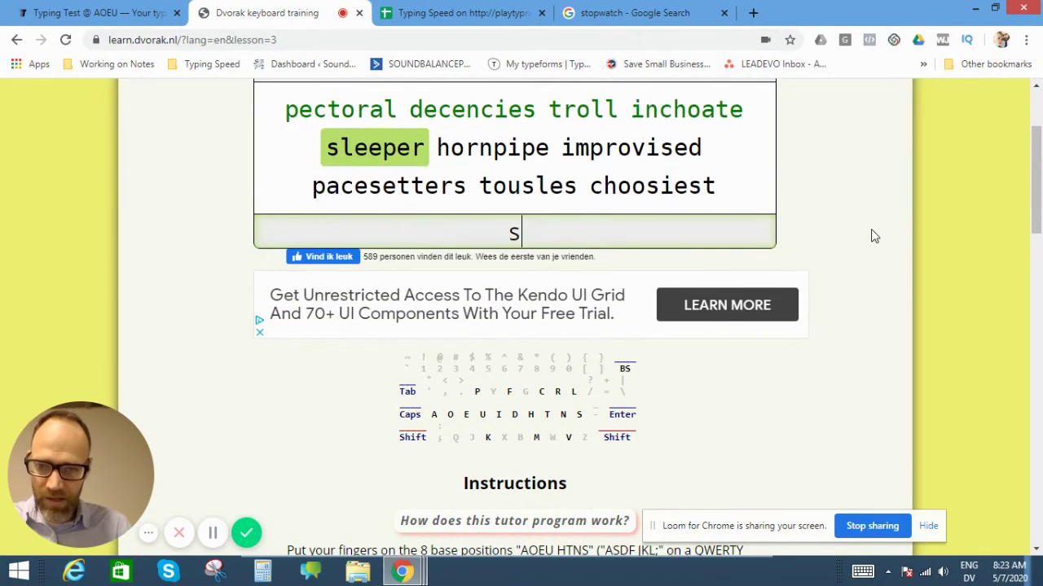
- Enter the tenth row of practice words, "sleeper hornpipe improvised", correcting mistyped letters
type("leeper")
type(" h")
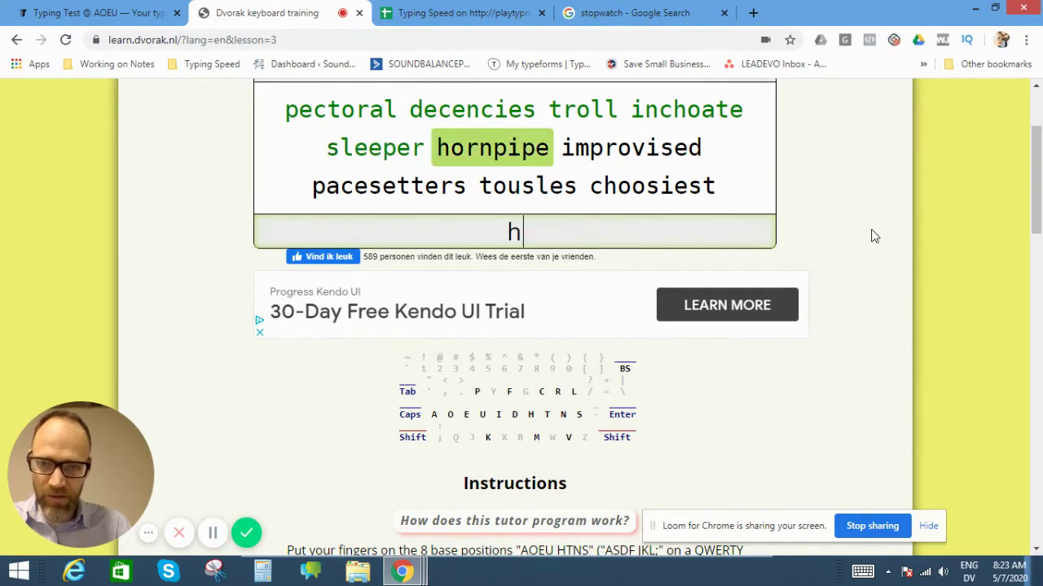
type("ornp")
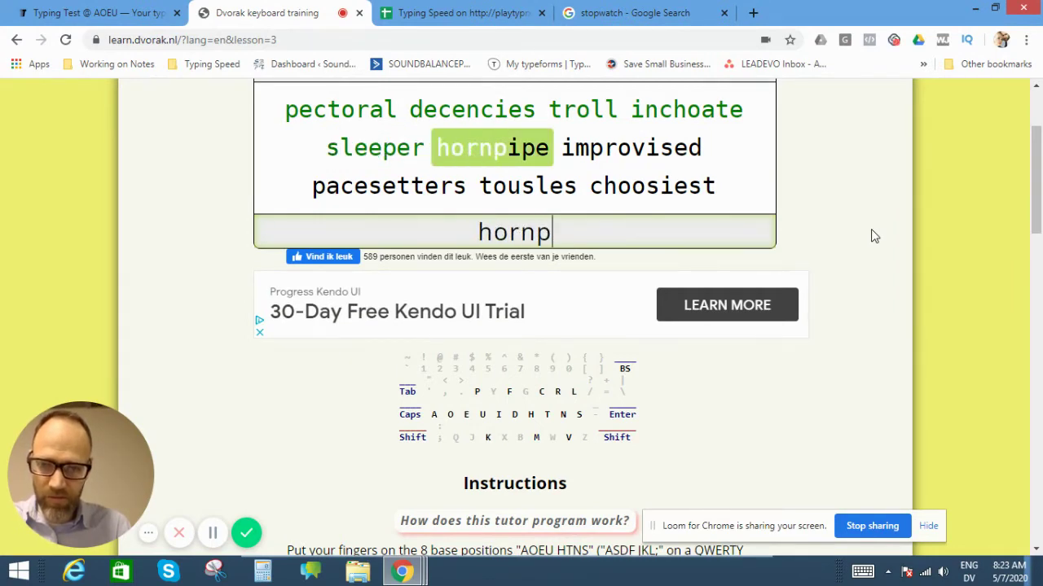
type("ipt")
key("ctrl+BackSpace")
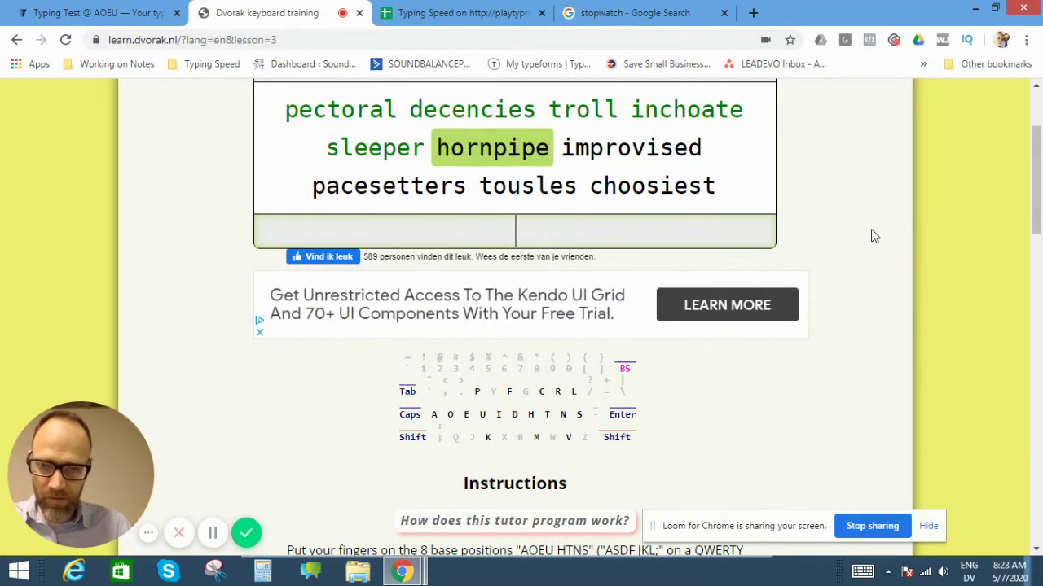
type("hor")
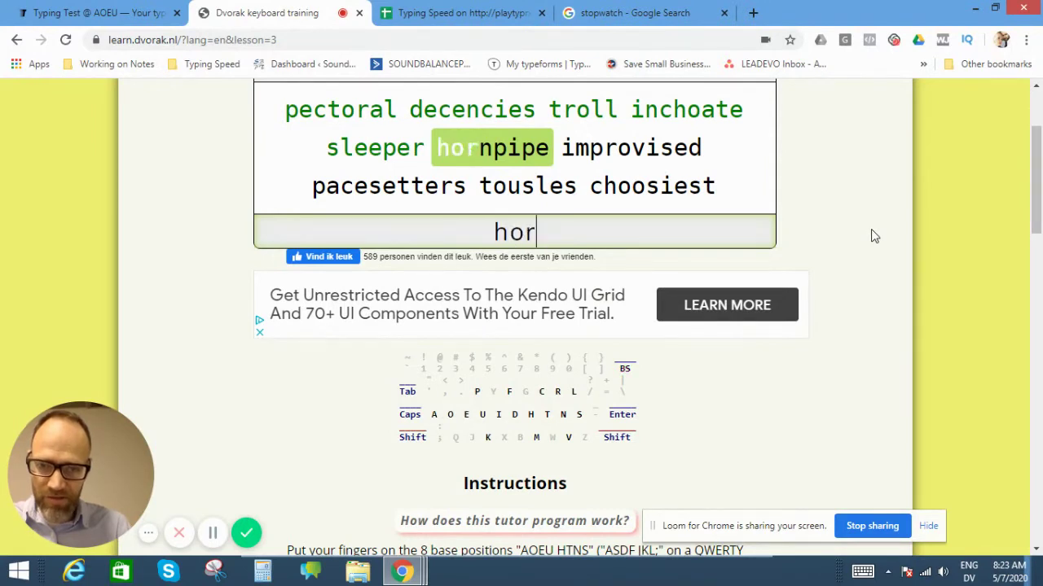
type("npipt")
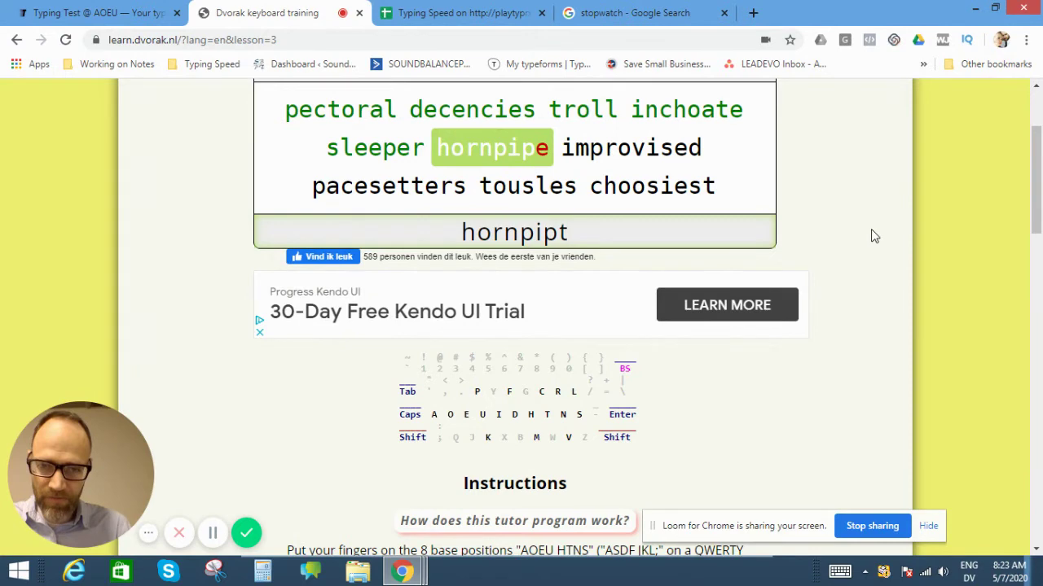
key("BackSpace")
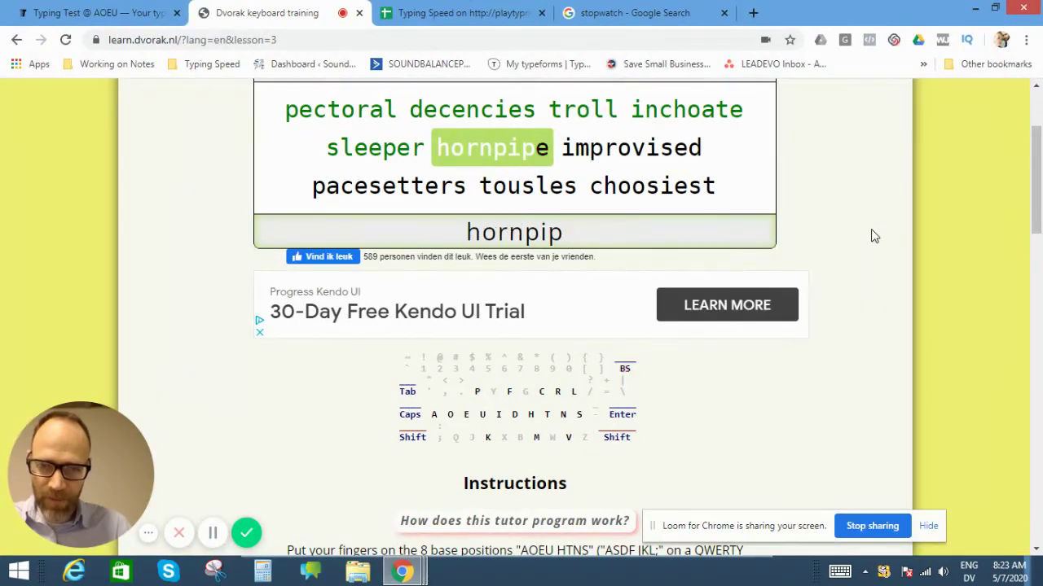
type("e")
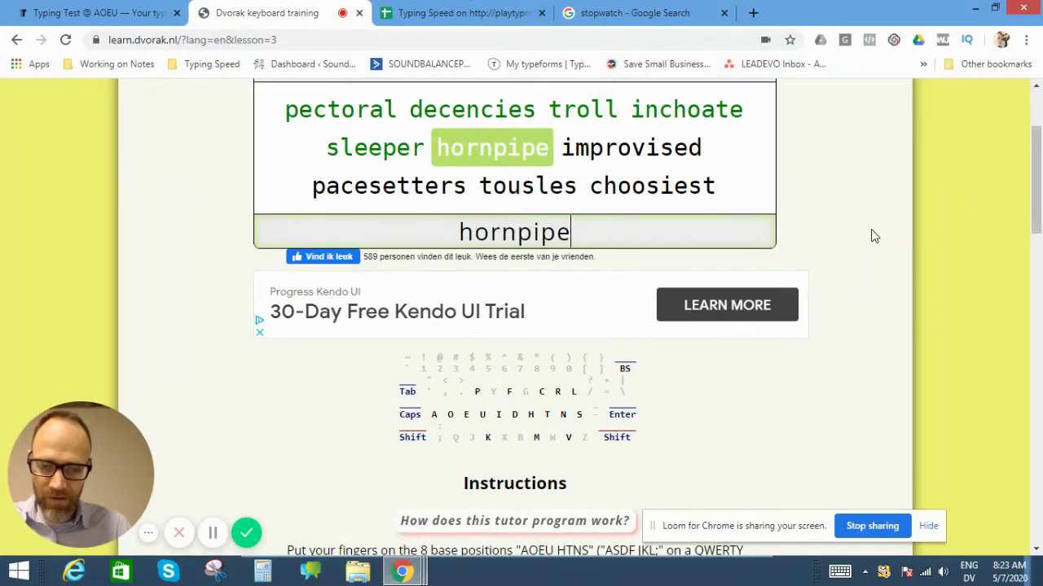
type(" in")
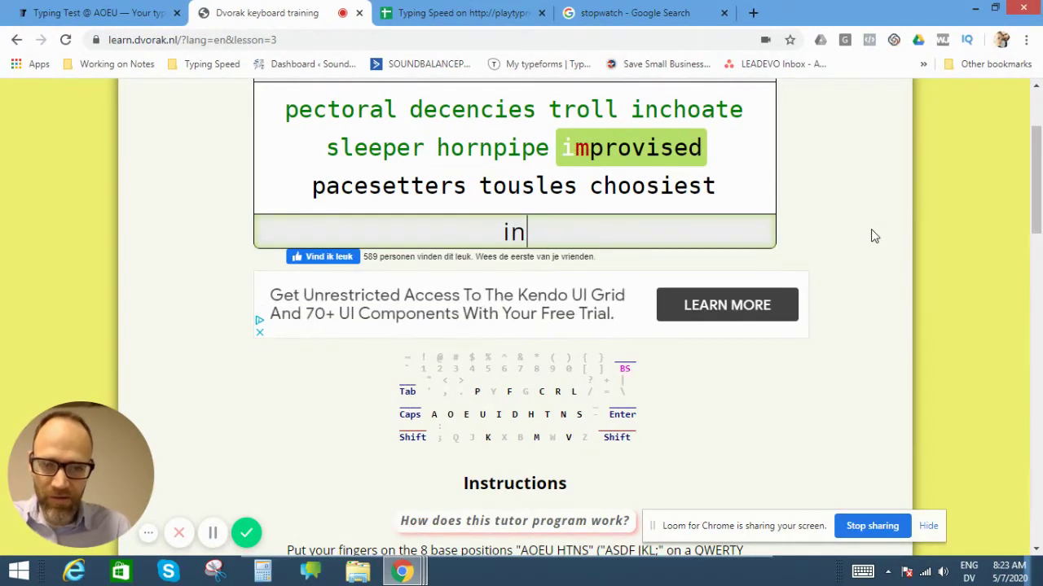
key("BackSpace")
type("mprov")
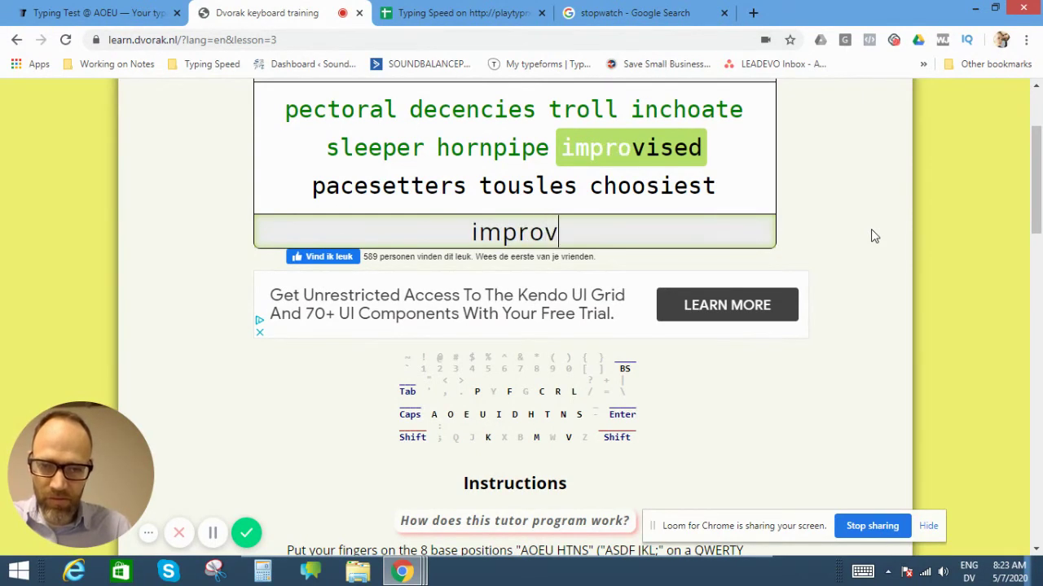
type("ised ")
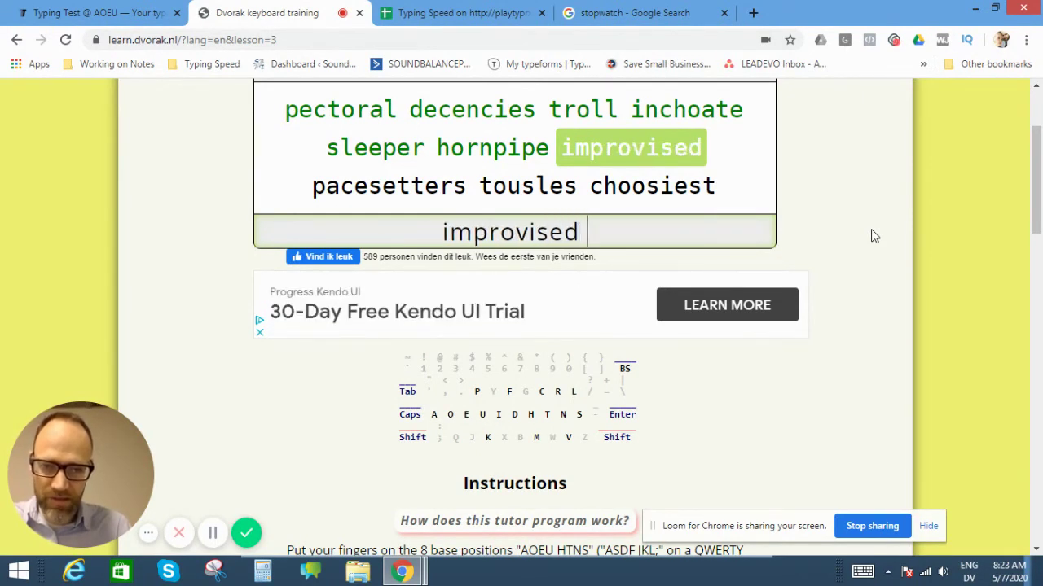
- Enter the eleventh row of practice words, "pacesetters tousles choosiest", correcting mistyped letters
type("po")
key("BackSpace")
type("at")
key("BackSpace")
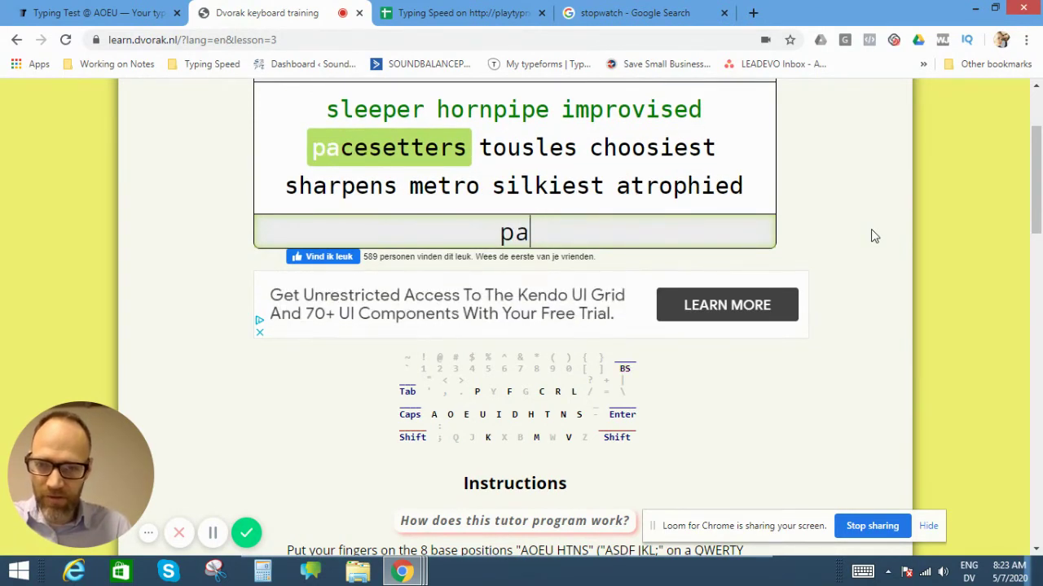
type("ceset")
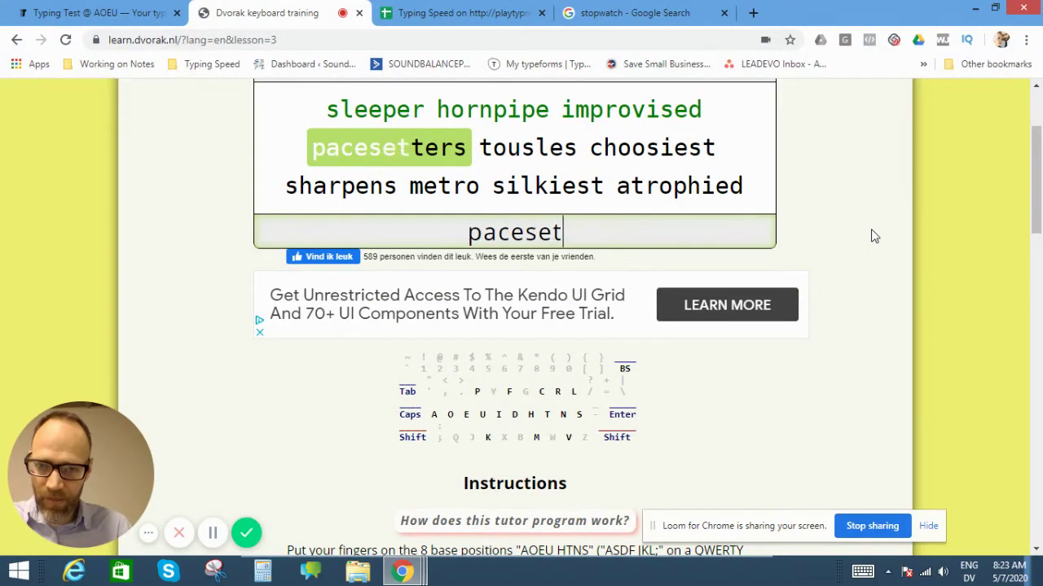
type("ters tou")
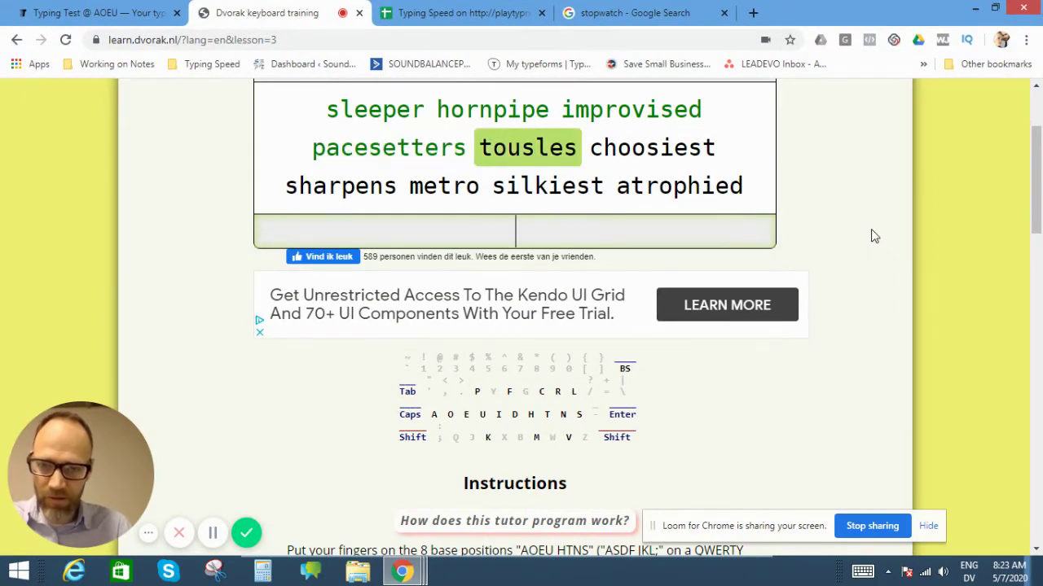
type("sle")
key("BackSpace")
type("les ")
type("choo")
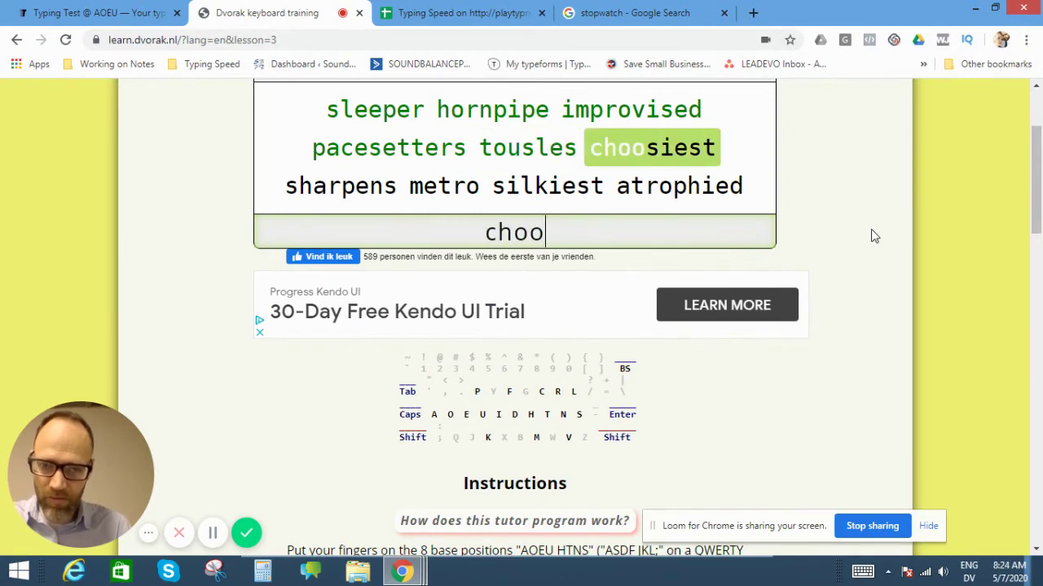
type("siest ")
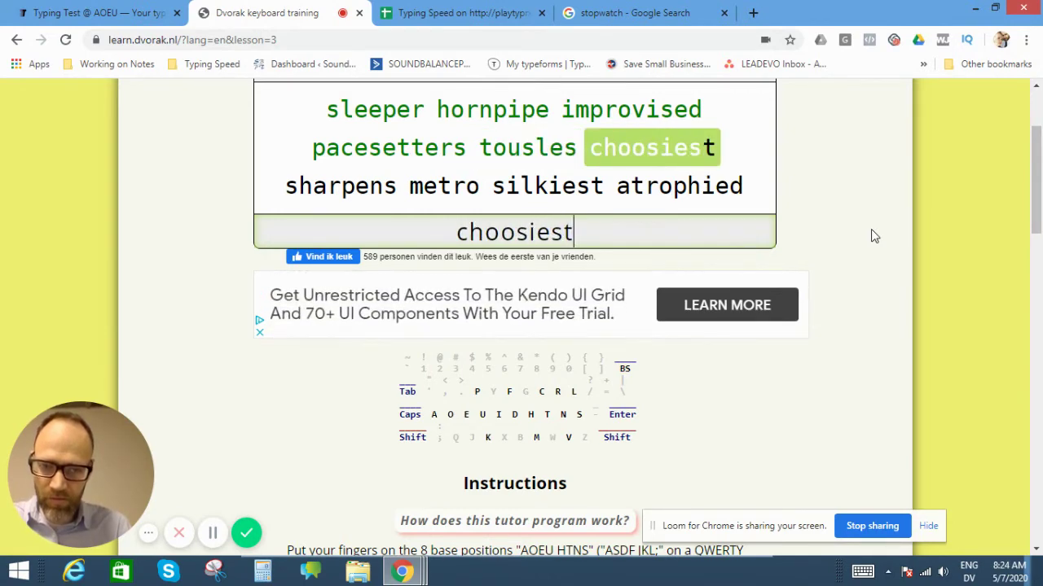
- Enter the twelfth row of practice words, "sharpens metro silkiest atrophied"
type("sharpens metro s")
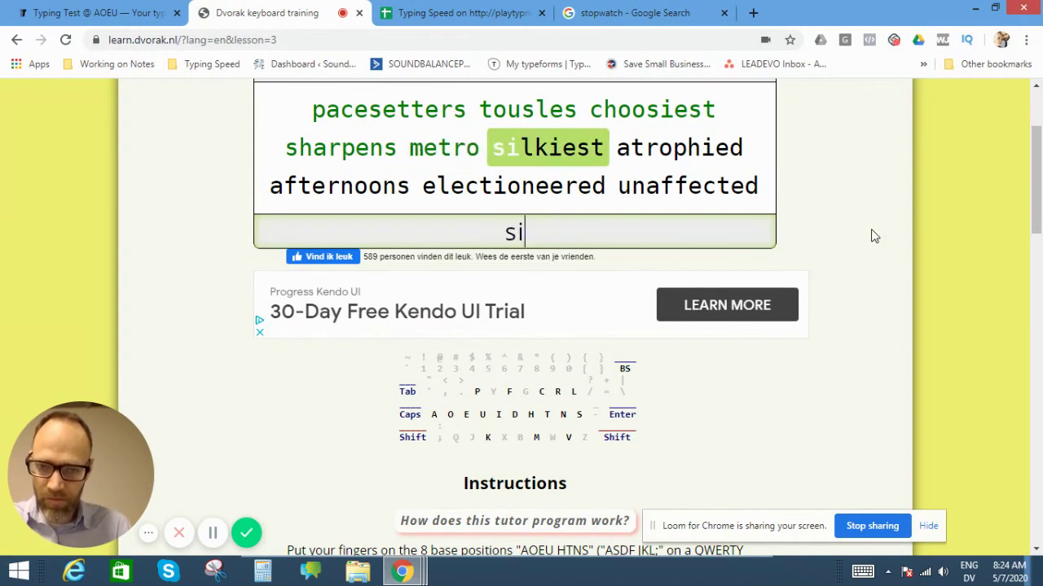
type("ilkiest a")
type("t")
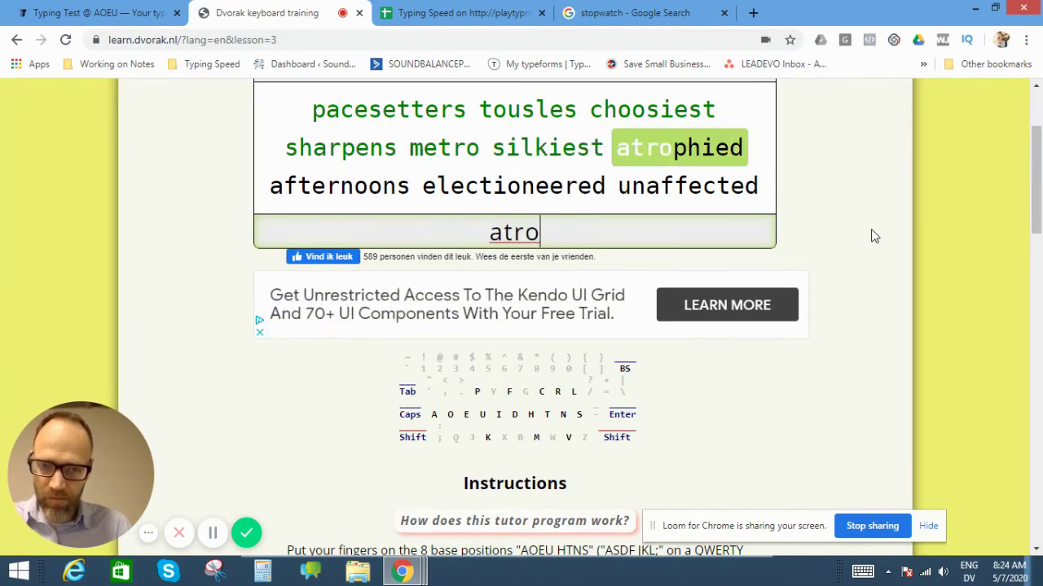
type("rophi")
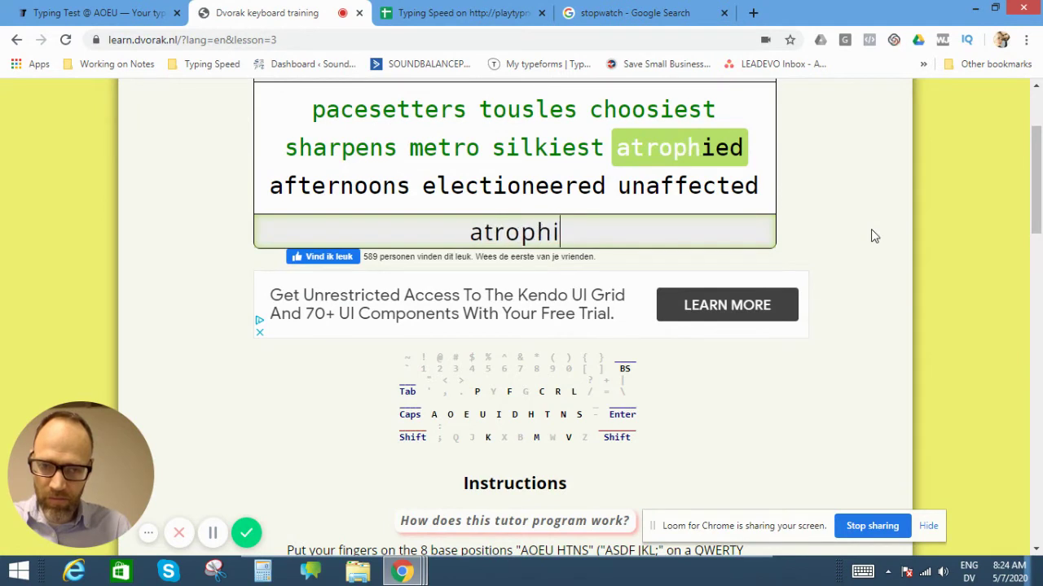
type("e")
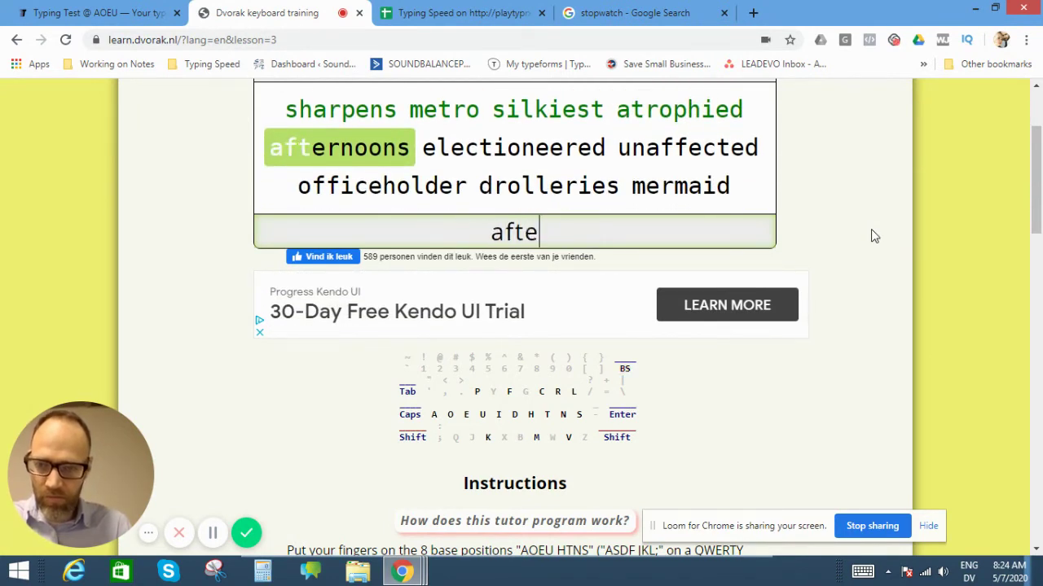
- Enter the thirteenth row of practice words, "afternoons electioneered unaffected"
type("d afternoons ")
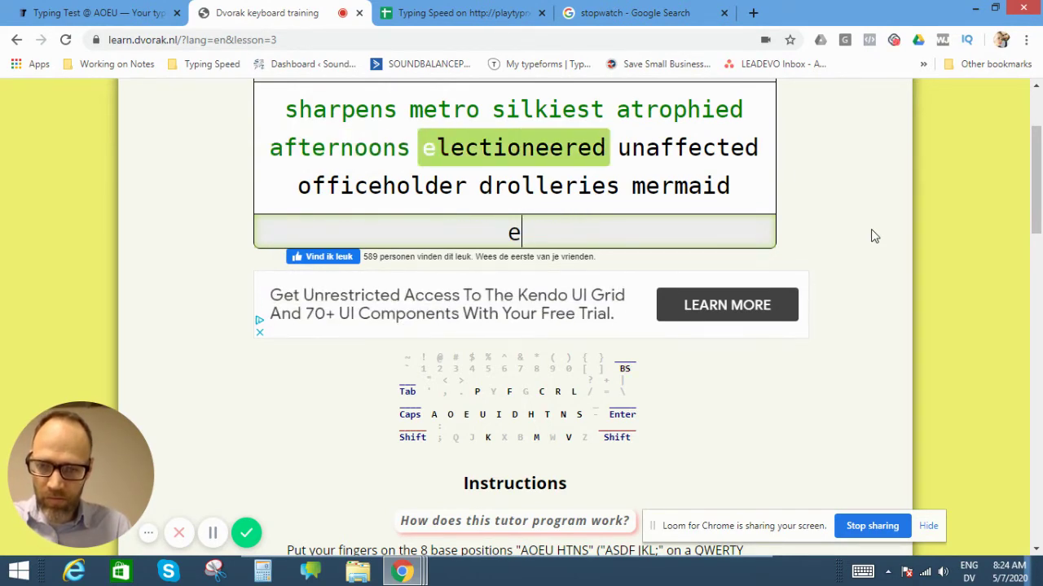
type("electioneere")
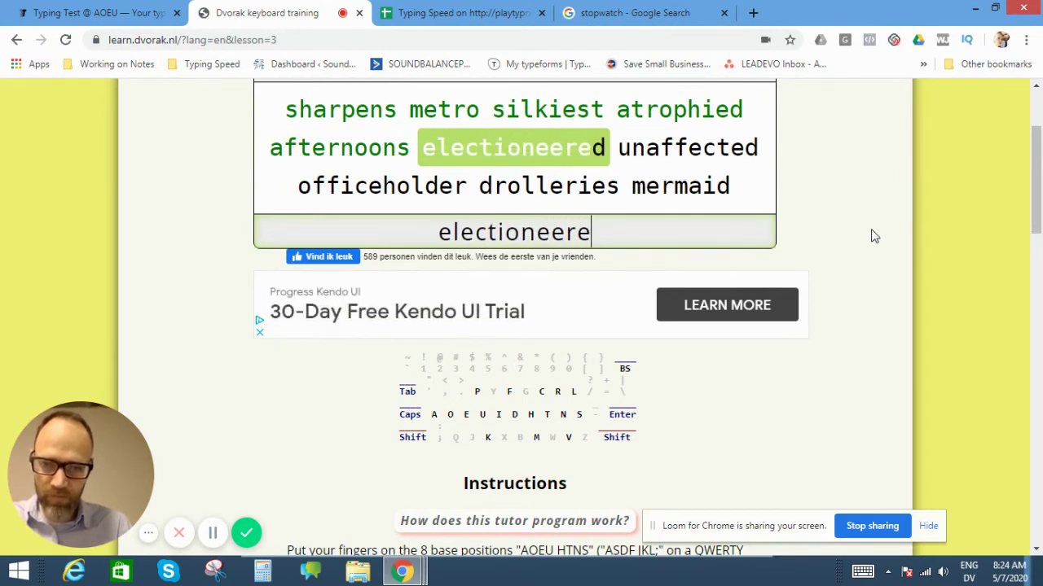
type("d u")
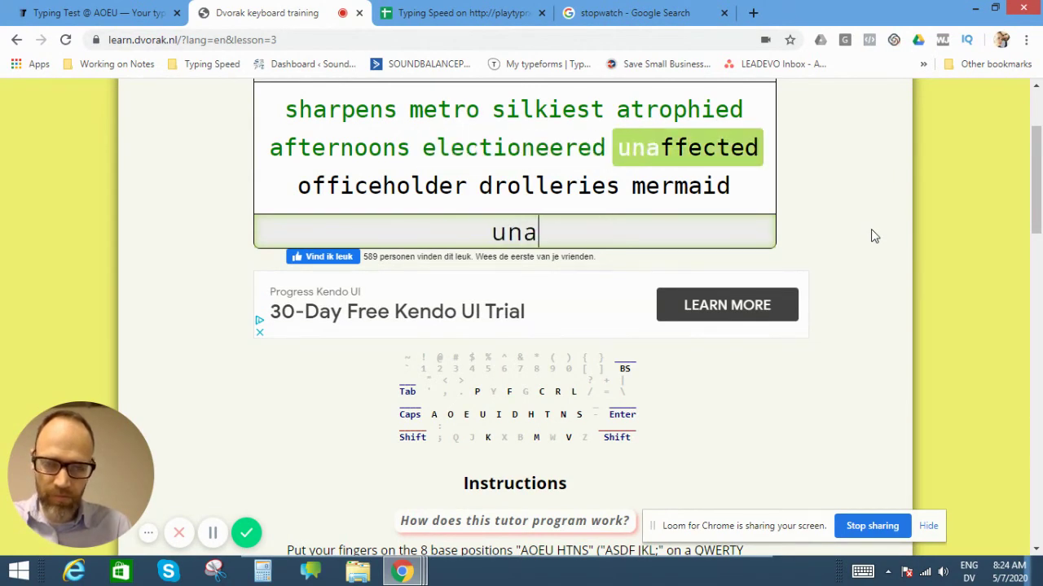
type("naffect")
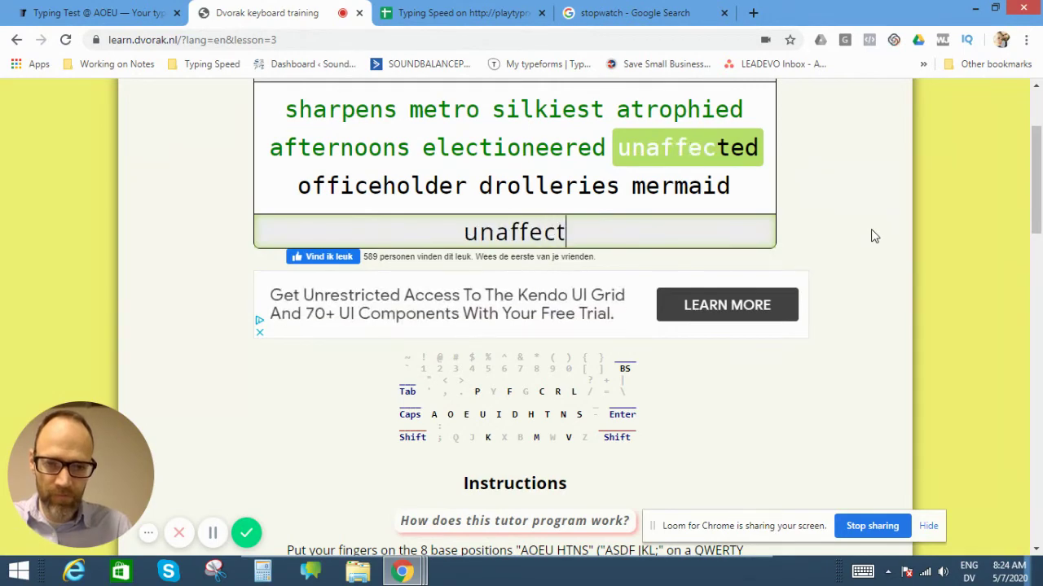
type("ed a")
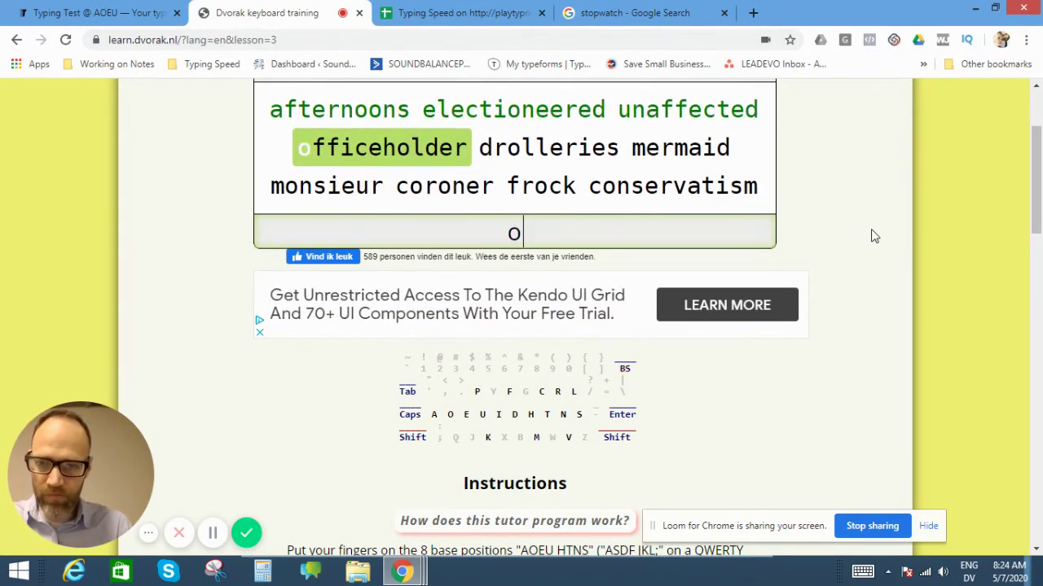
- Enter the practice word "officeholder", correcting mistyped letters
type("offite")
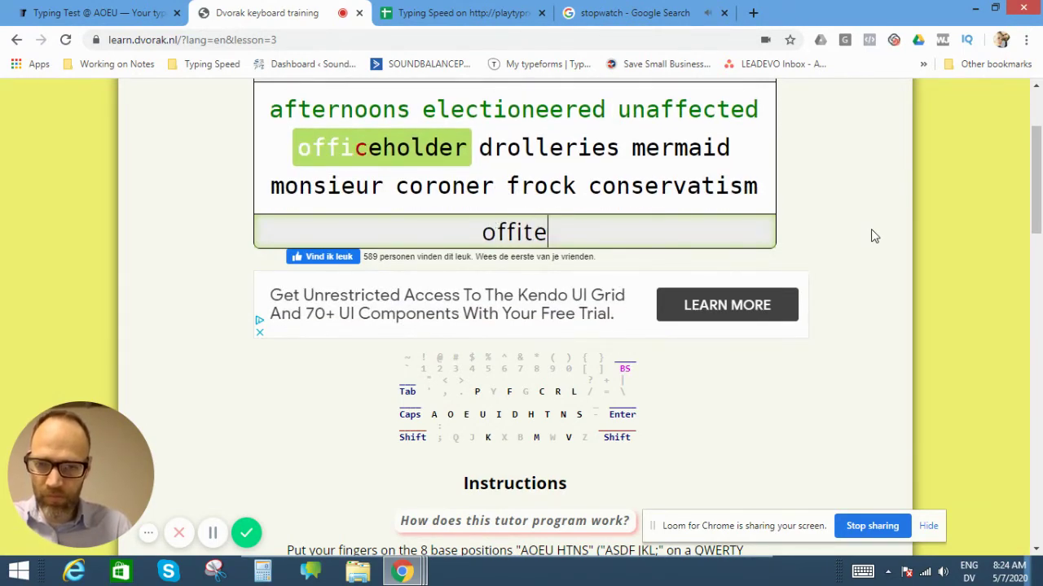
key("BackSpace")
key("BackSpace")
type("ce")
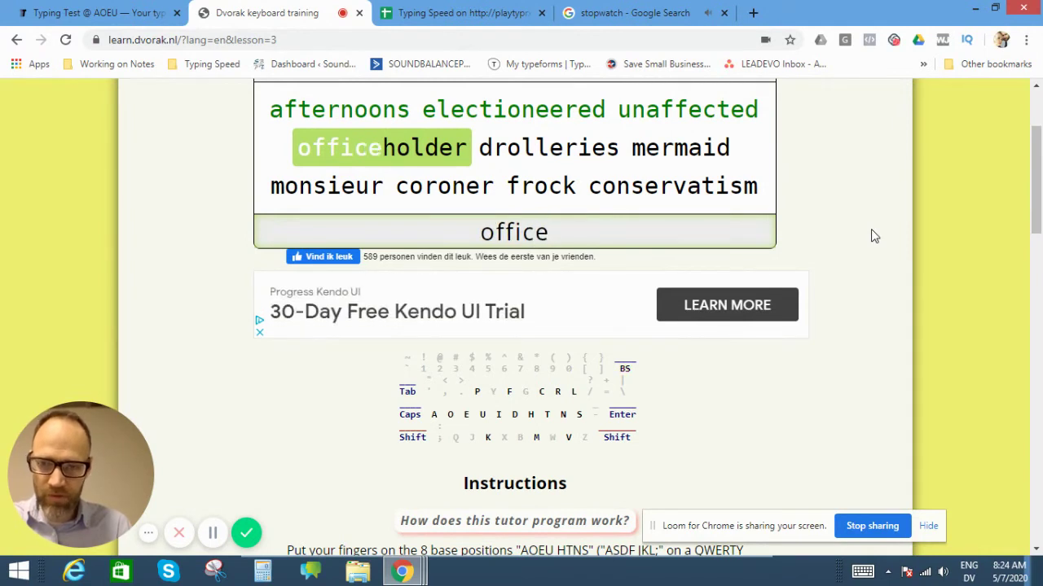
type("hos")
key("BackSpace")
type("l")
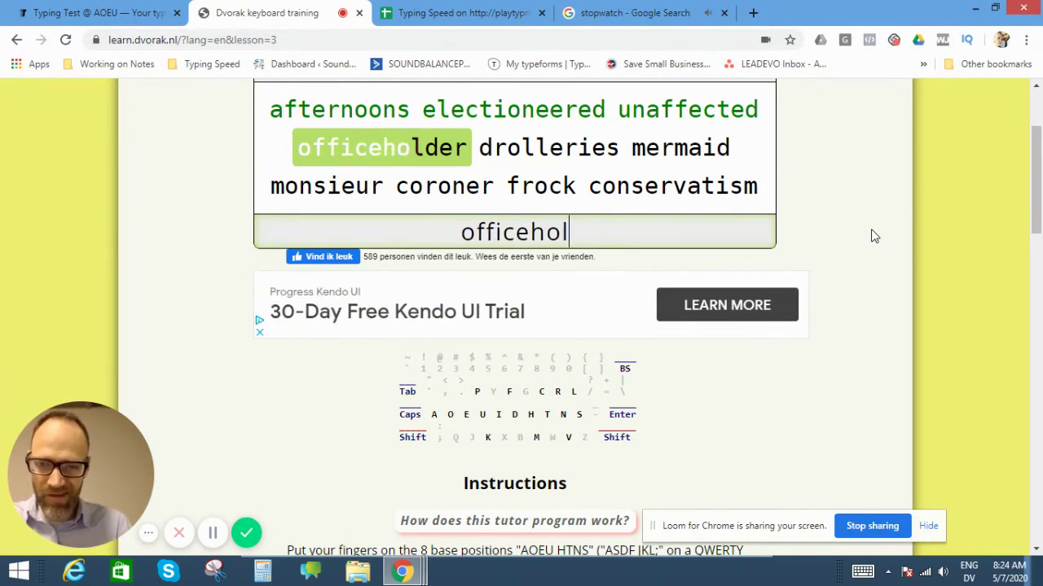
type("der")
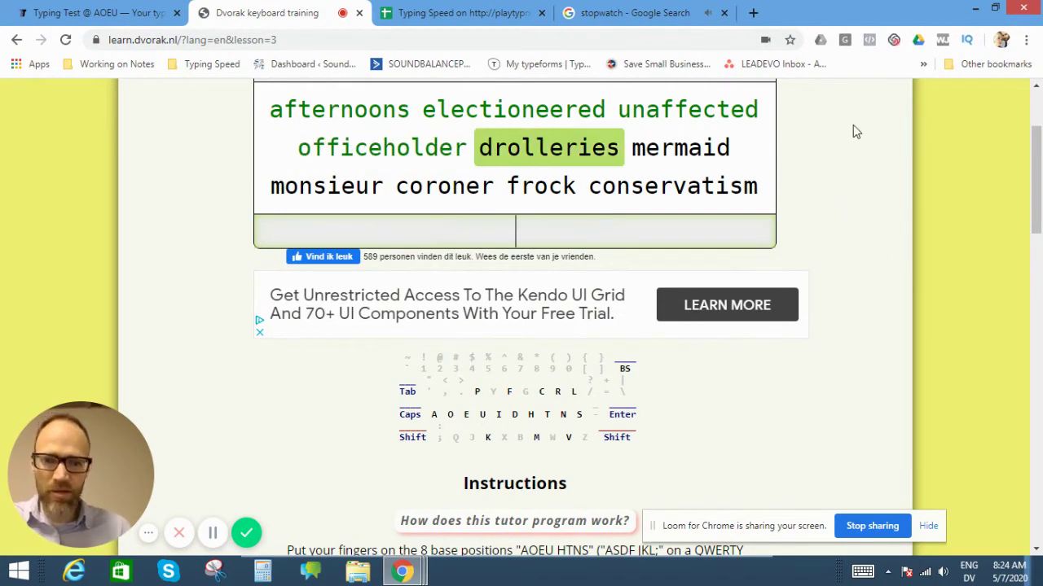
- Dismiss the finished timer in the stopwatch page and check the word counter back in Dvorak lesson 3
left_click(658, 13)
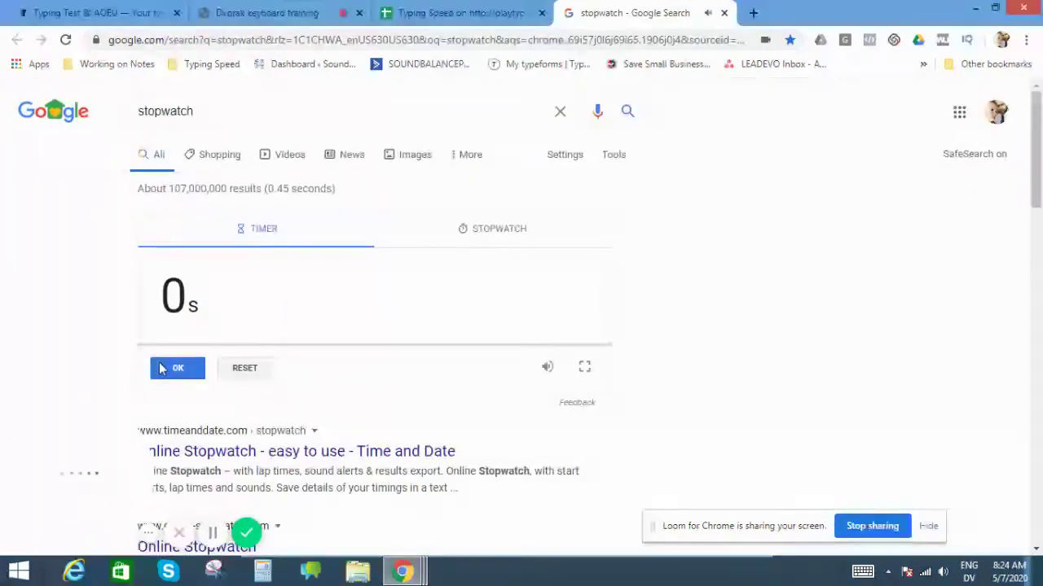
left_click(162, 368)
left_click(239, 15)
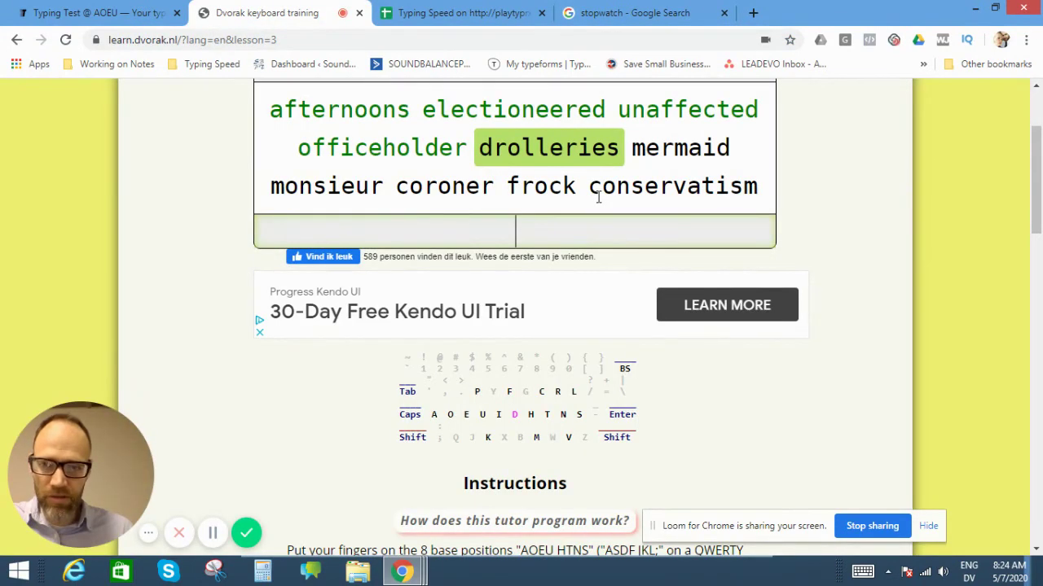
scroll(599, 196, "up", 2)
scroll(598, 196, "down", 1)
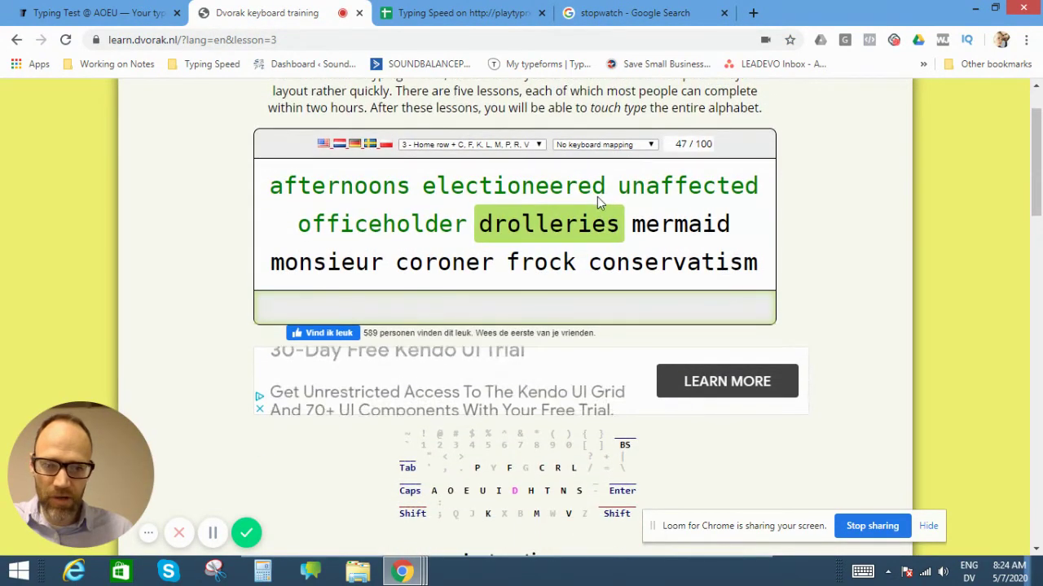
- Switch to the typing speed spreadsheet and enter the formula =47/4 in the Lesson 3 column of row 104
left_click(485, 16)
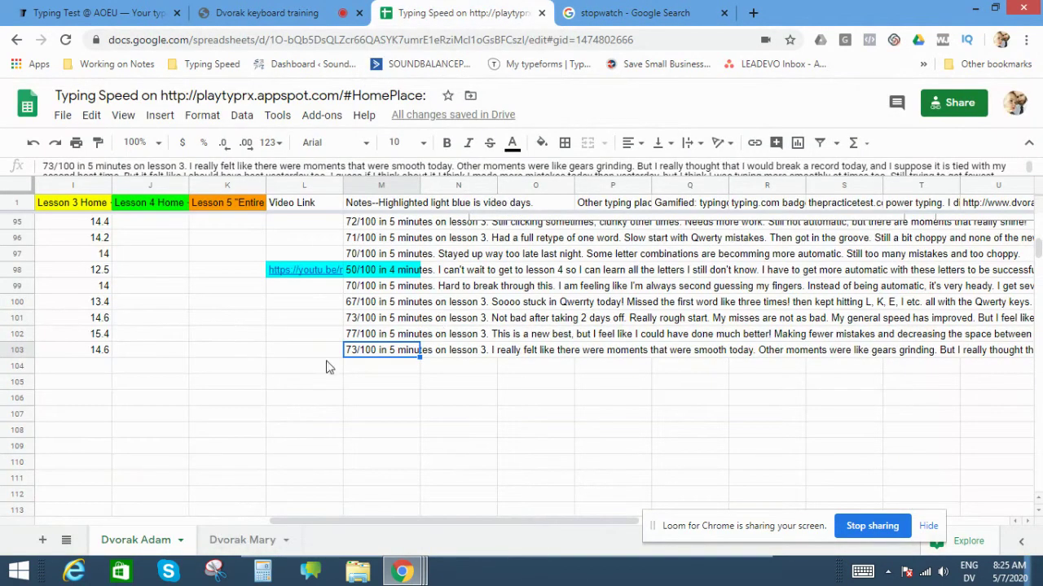
left_click(106, 373)
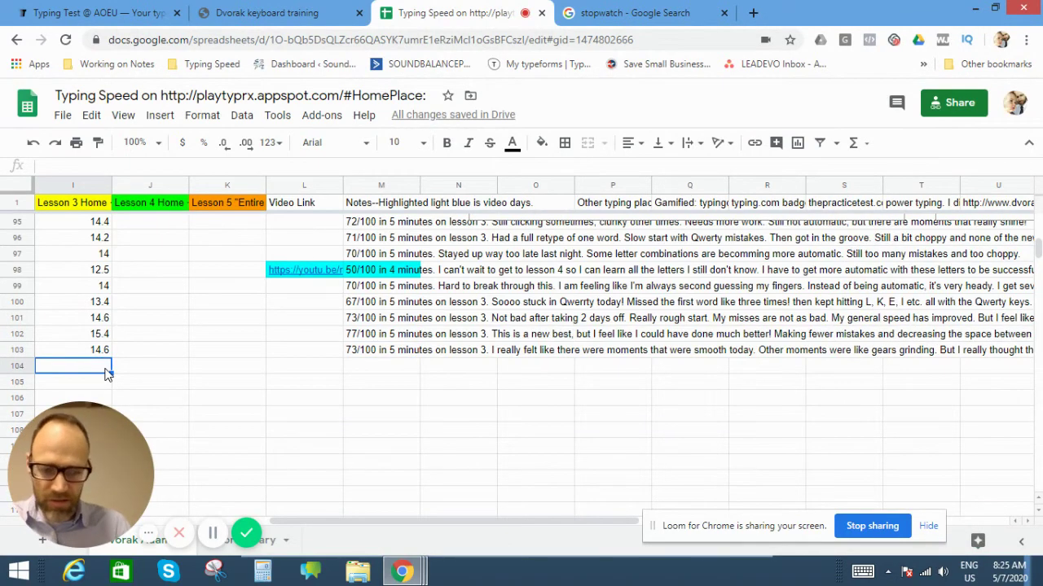
type("=")
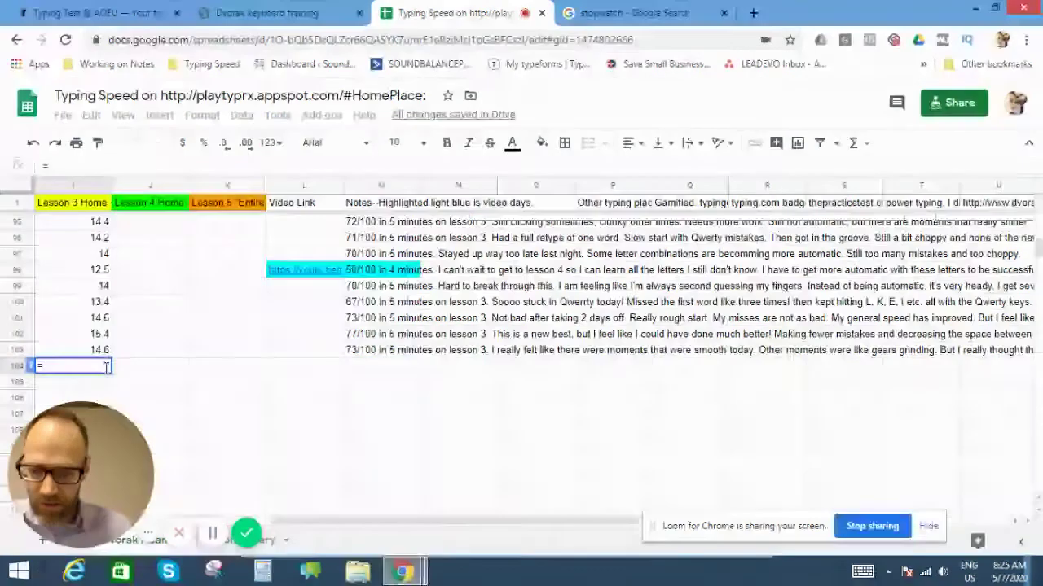
type("47")
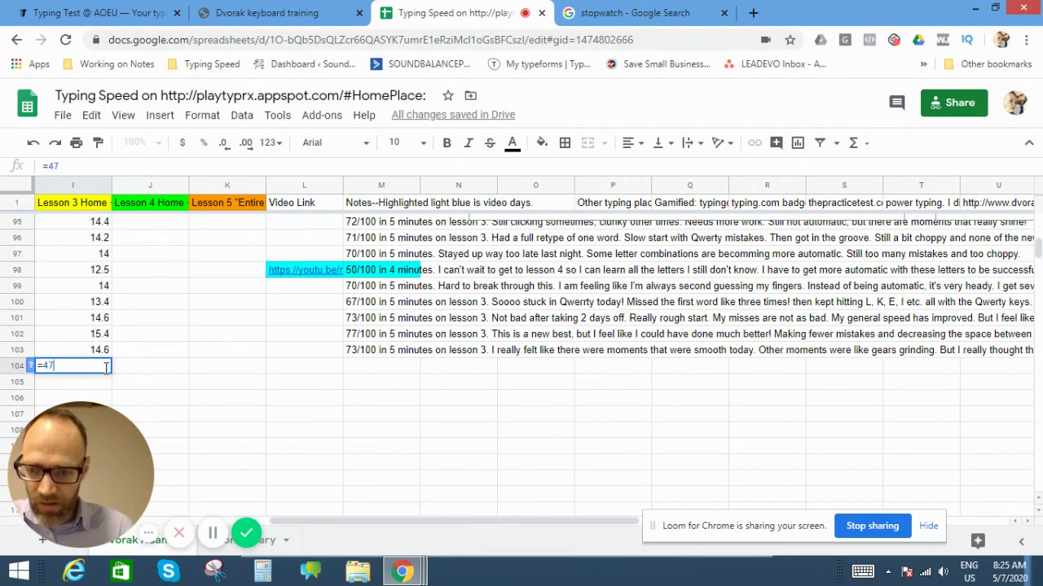
type("/4")
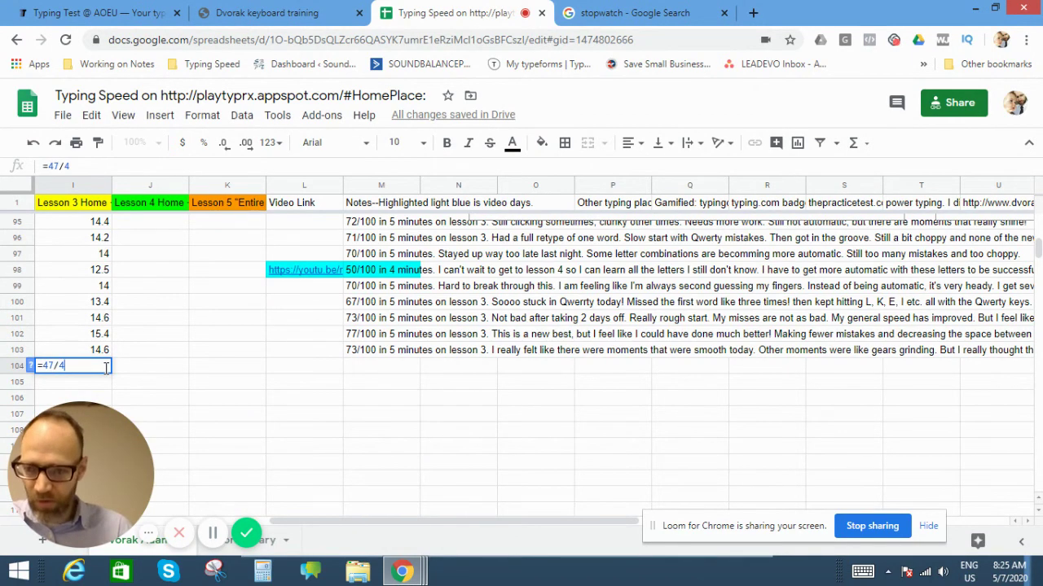
key("Tab")
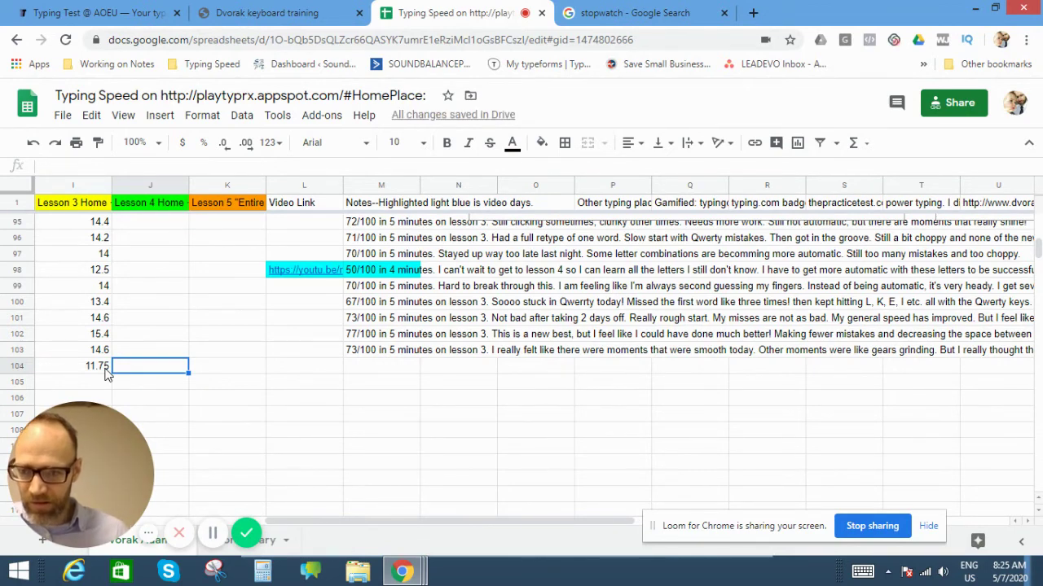
- Examine row 104 across the typing speed, CPM, practice lesson, video link and notes columns
key("Left")
key("Left")
key("Left")
key("Left")
key("Left")
key("Left")
key("Right")
key("Right")
key("Right")
key("Right")
key("Right")
key("Right")
key("Right")
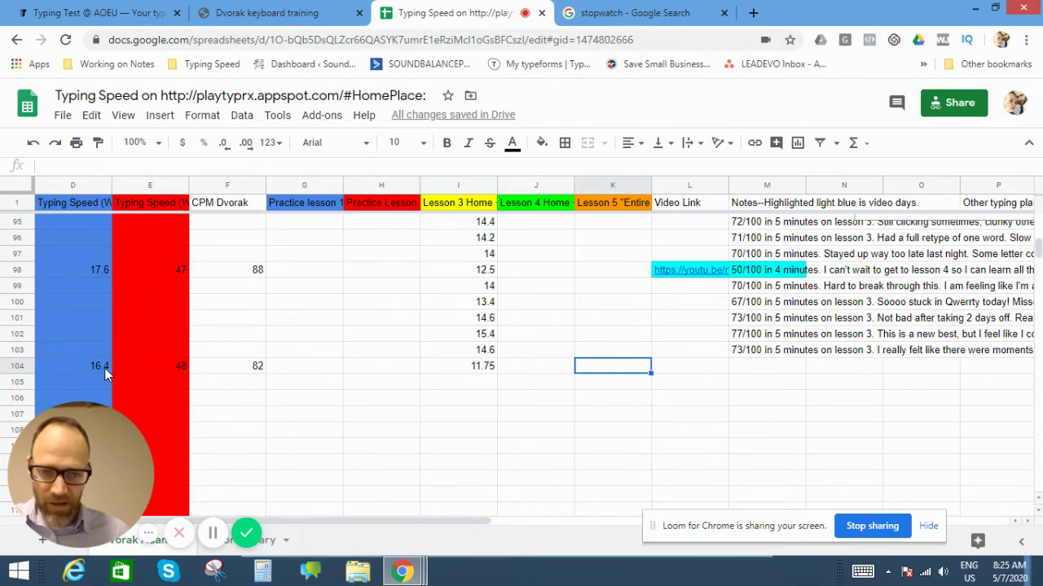
key("Left")
key("Left")
key("Right")
key("Right")
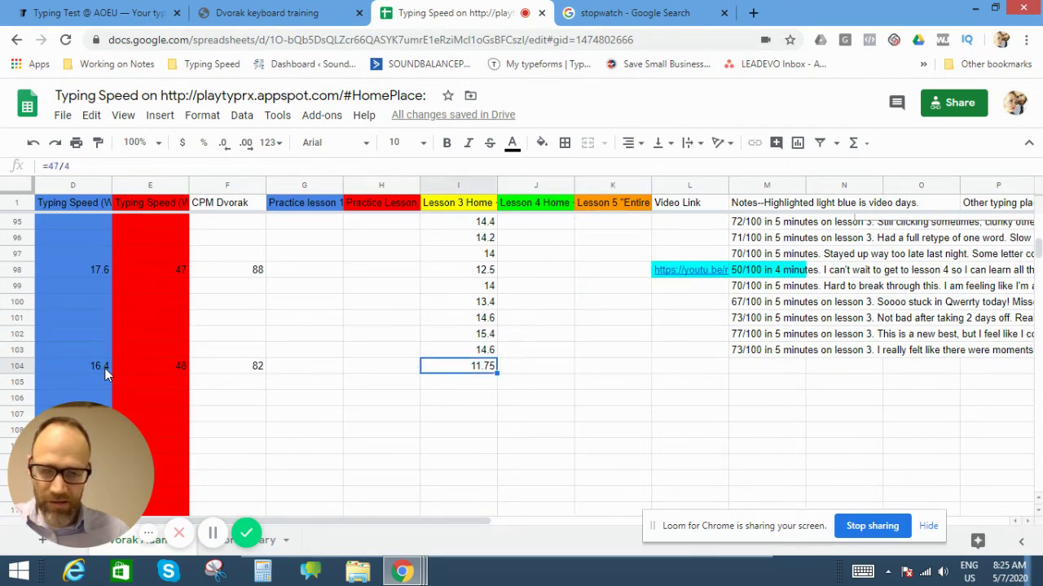
key("Left")
key("Left")
key("Left")
key("Left")
key("Left")
key("Right")
key("Right")
key("Right")
key("Right")
key("Right")
key("Right")
key("Right")
key("Right")
key("Right")
key("Right")
key("Right")
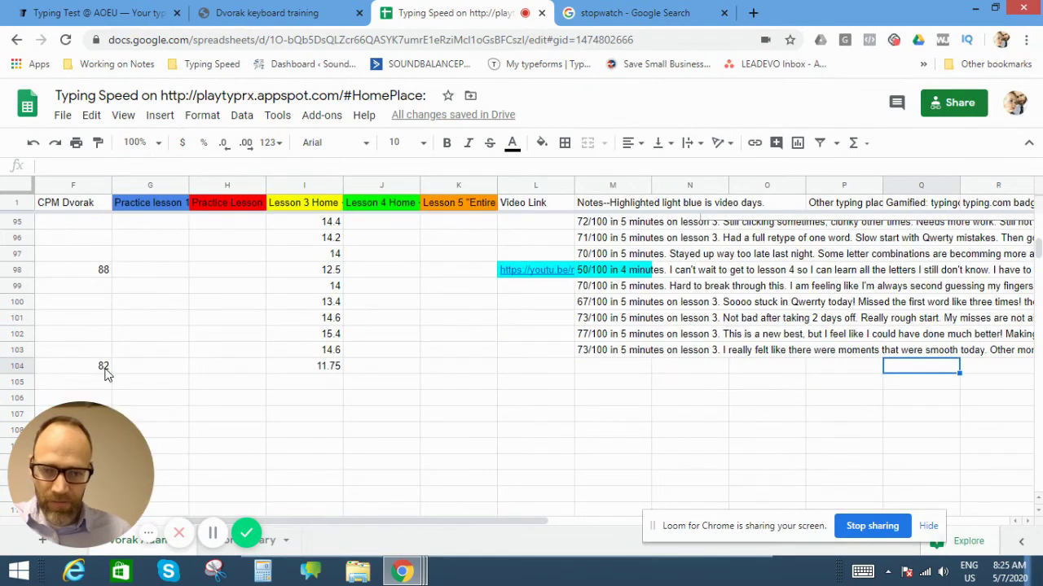
- Enter the note "47/100 in 5 minutes on lesson 3. Lots of talking during the lesson." in the Notes column of row 104
key("Right")
key("Left")
key("Left")
key("Left")
key("Left")
key("Left")
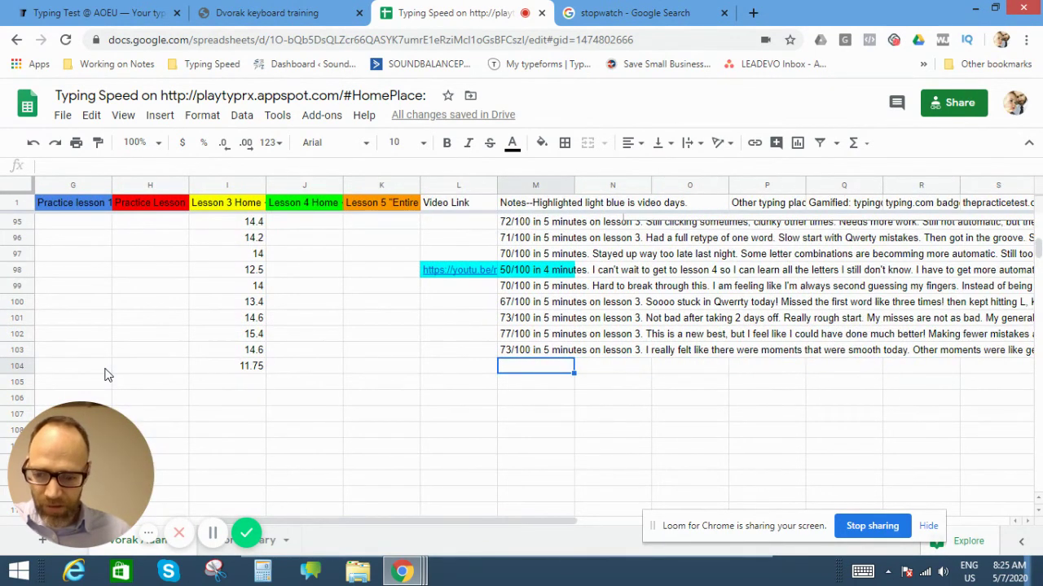
type("47/")
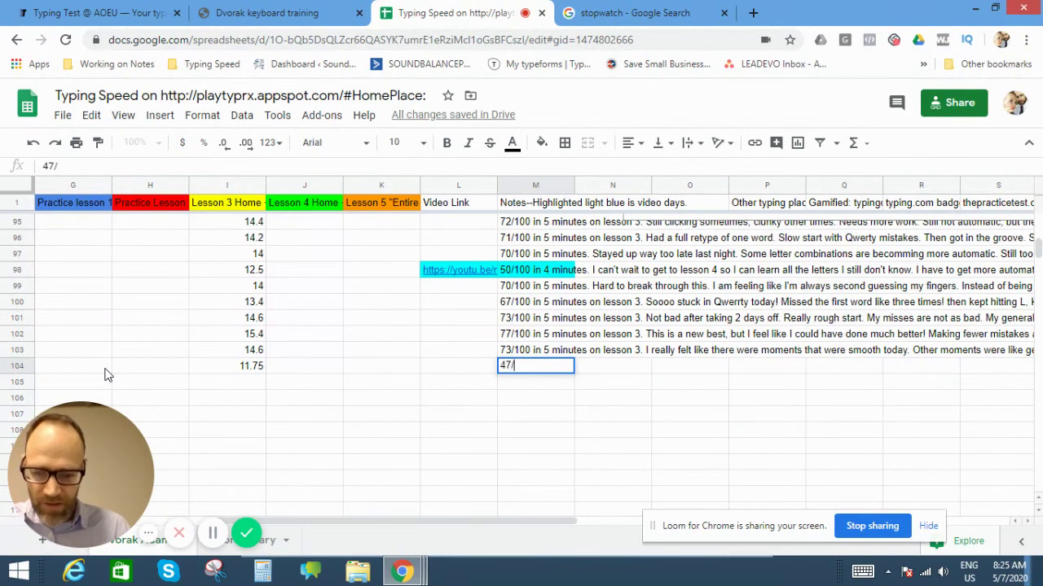
type("100 in 5 minut")
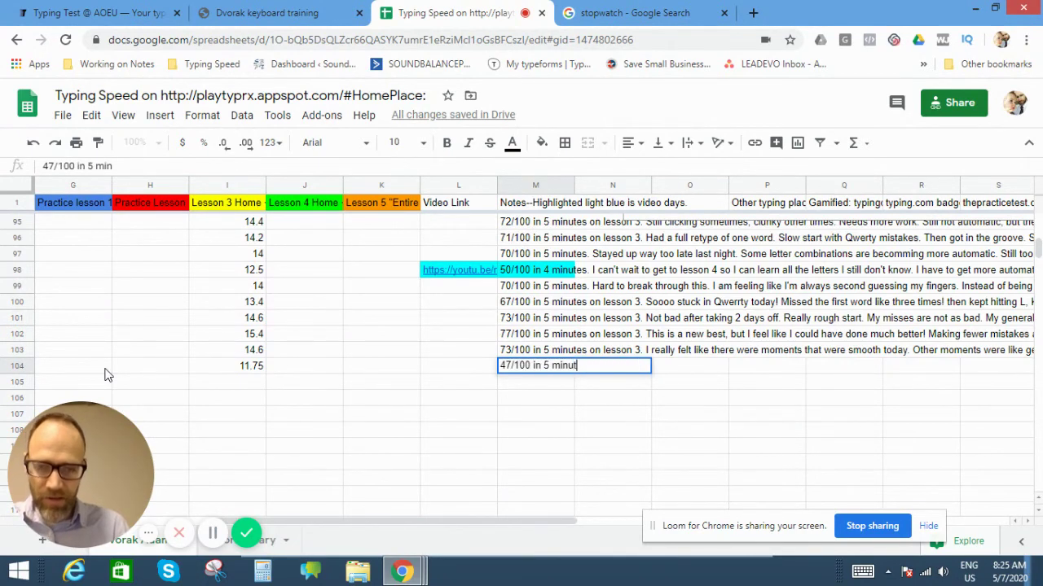
type("es on l")
key("BackSpace")
type("n lesson")
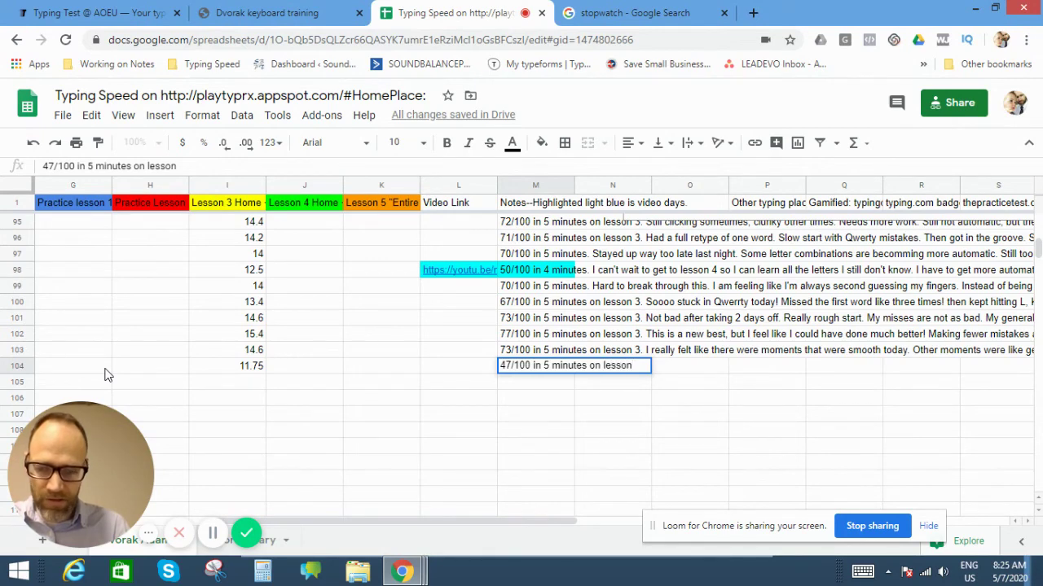
type(" 3. ")
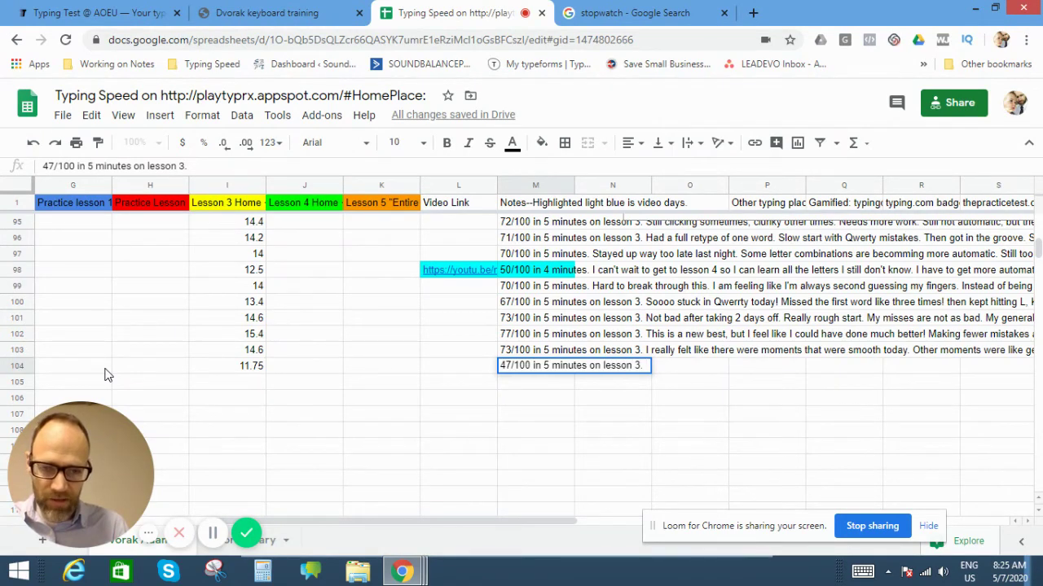
type("Lots of talking during the lesson.")
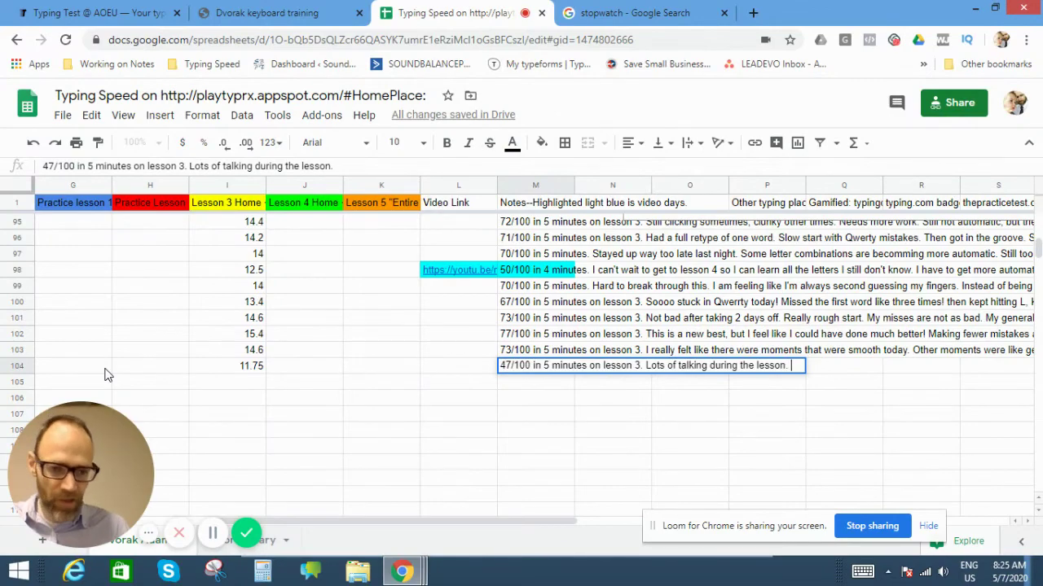
left_click_drag(359, 528, 651, 474)
scroll(627, 451, "up", 5)
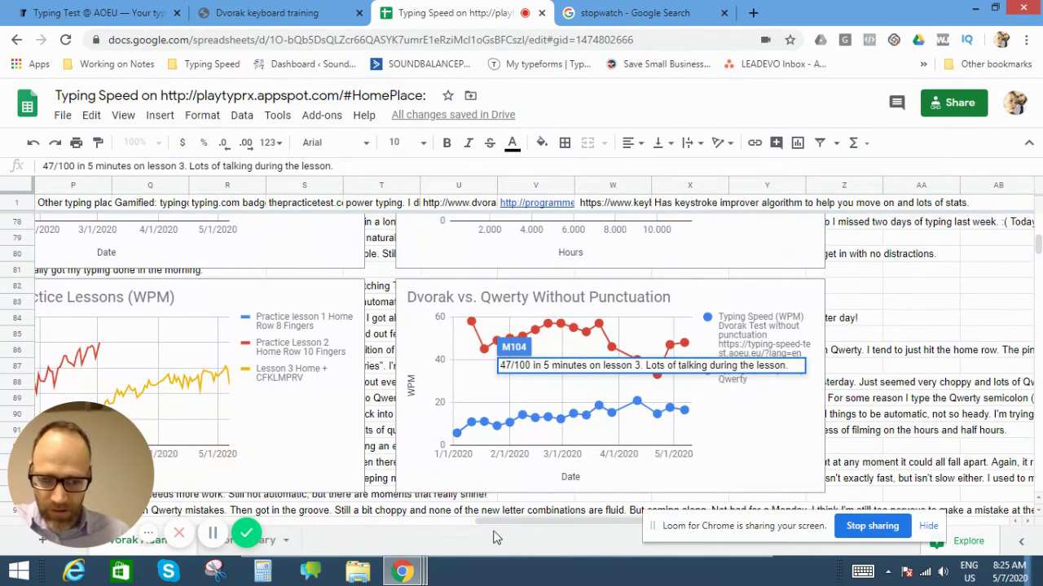
left_click_drag(499, 526, 424, 527)
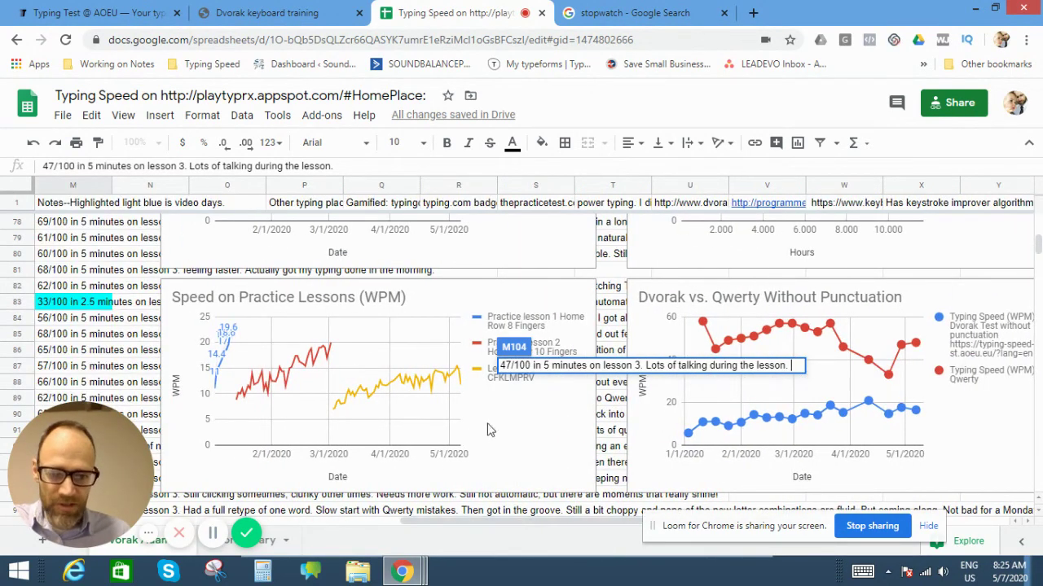
key("Return")
- Examine the most recent Qwerty and Dvorak data points on the "Dvorak vs. Qwerty Without Punctuation" chart
scroll(615, 424, "up", 3)
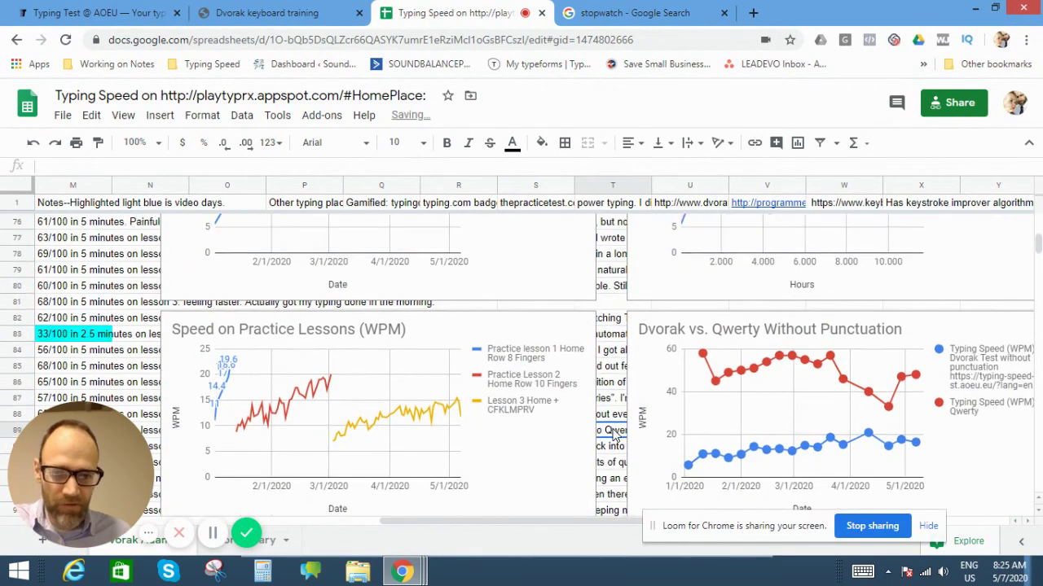
scroll(615, 438, "down", 2)
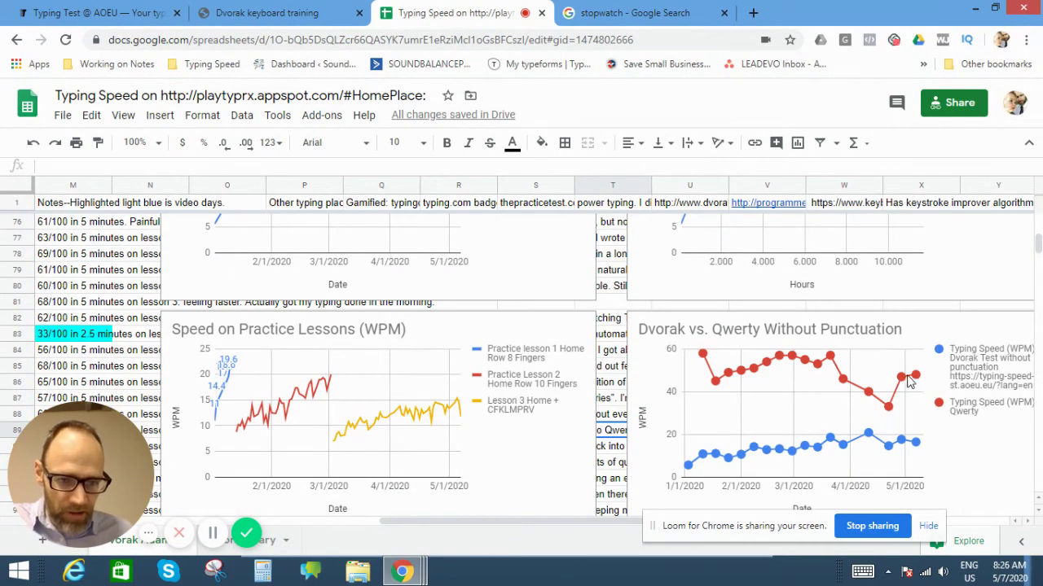
scroll(916, 382, "left", 1)
left_click(918, 383)
mouse_move(1002, 383)
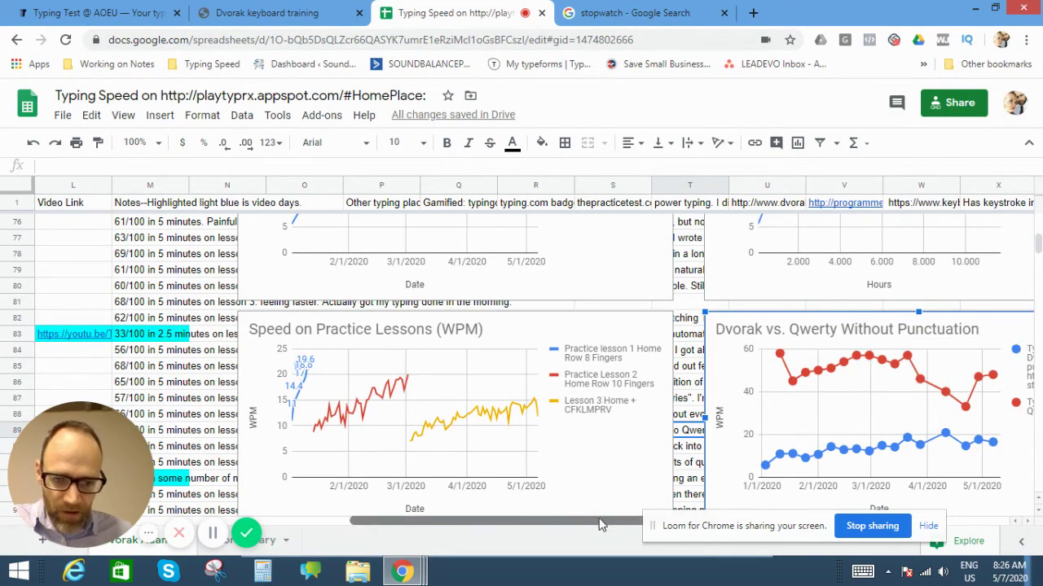
left_click_drag(613, 524, 658, 525)
mouse_move(844, 383)
mouse_move(841, 453)
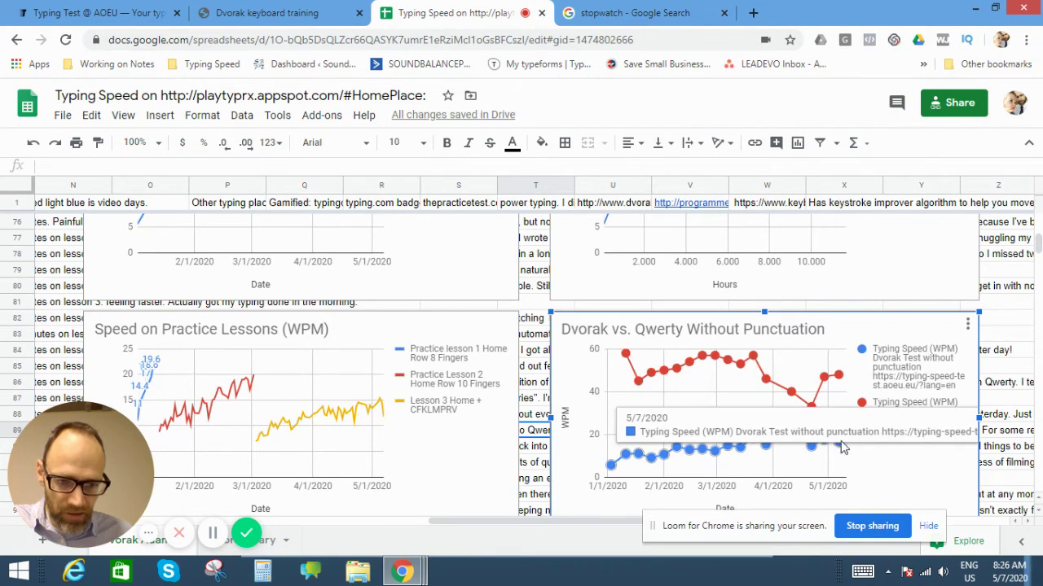
left_click_drag(594, 530, 684, 526)
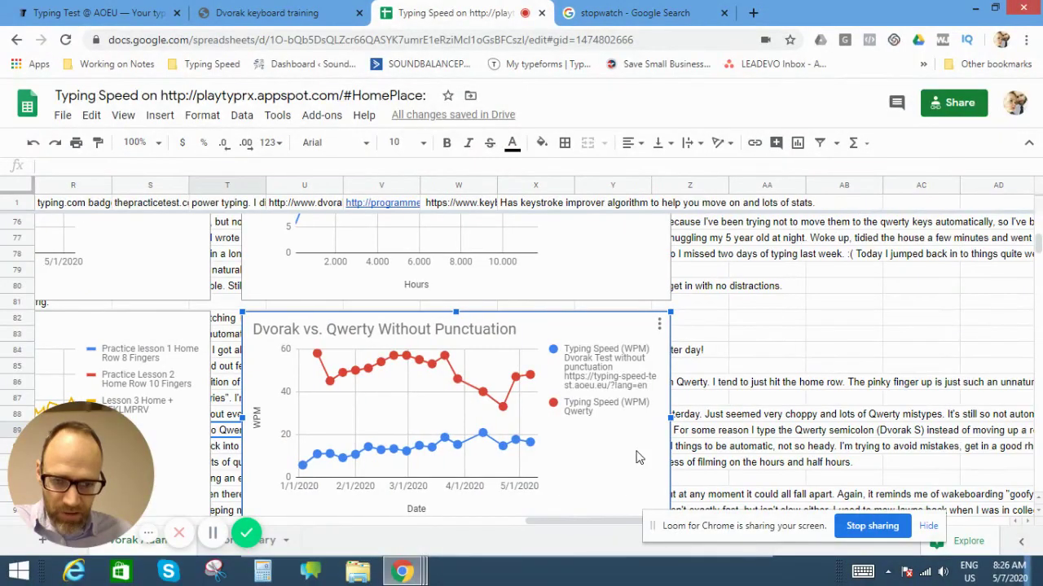
mouse_move(533, 451)
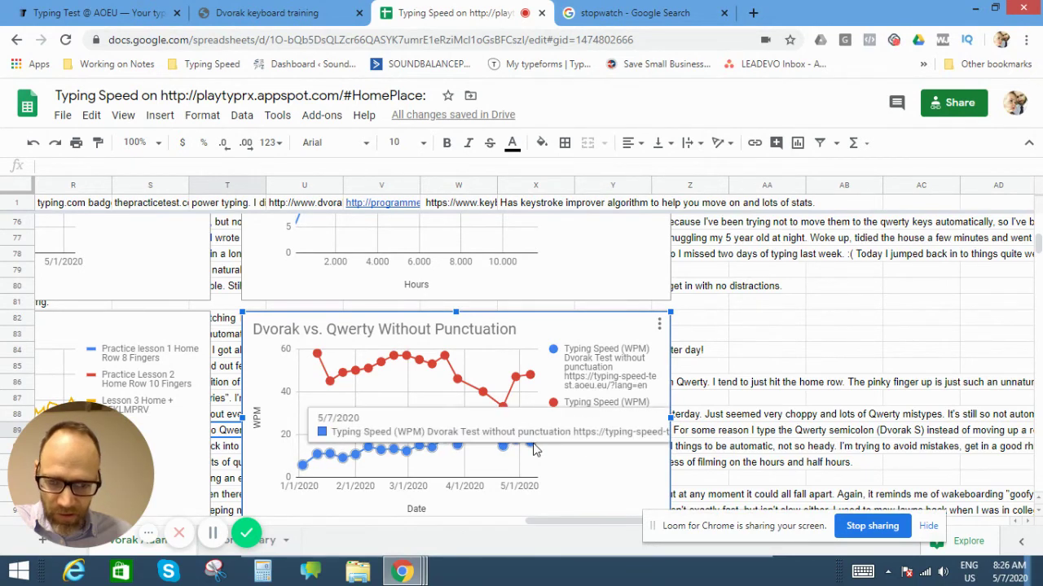
- Review the trends in the "Speed on Practice Lessons (WPM)" and the two typing speed charts
left_click_drag(535, 525, 430, 531)
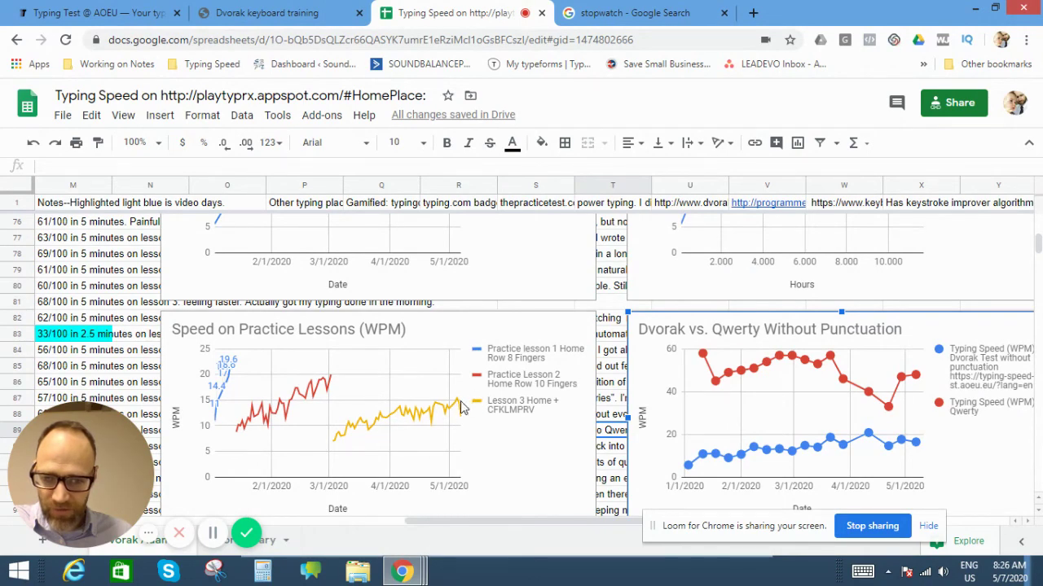
scroll(618, 421, "up", 3)
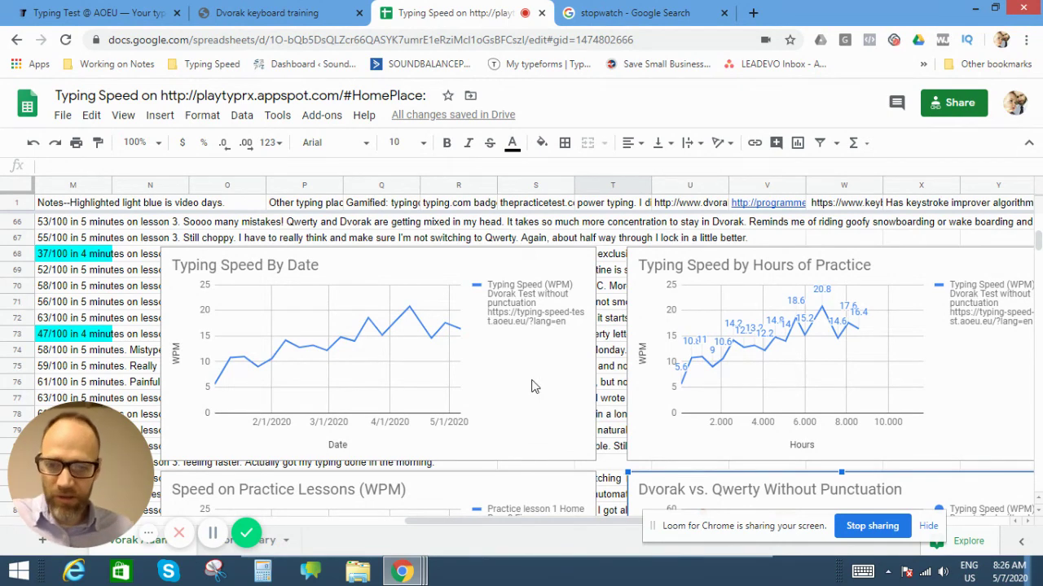
scroll(498, 383, "down", 4)
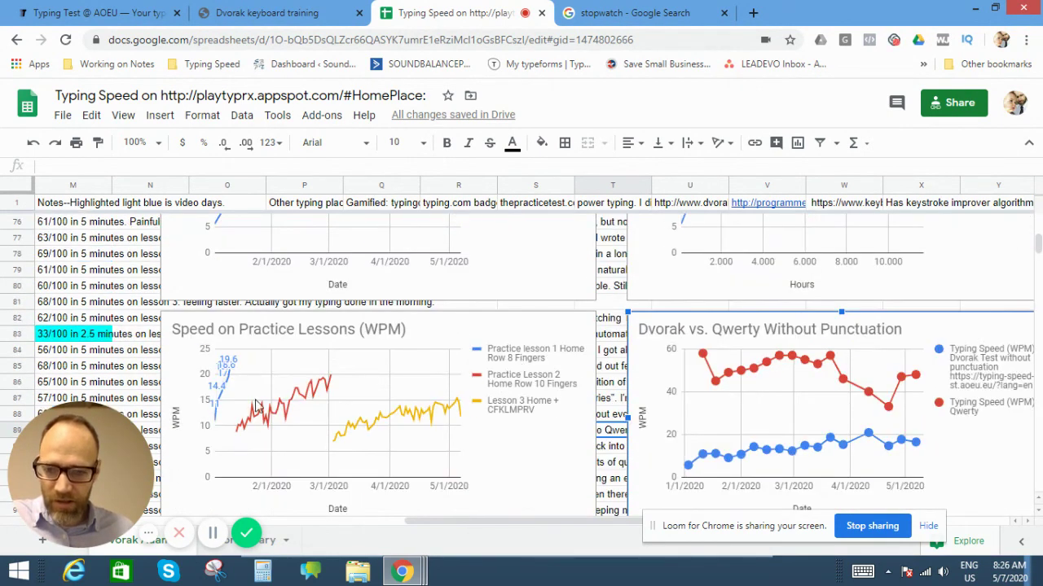